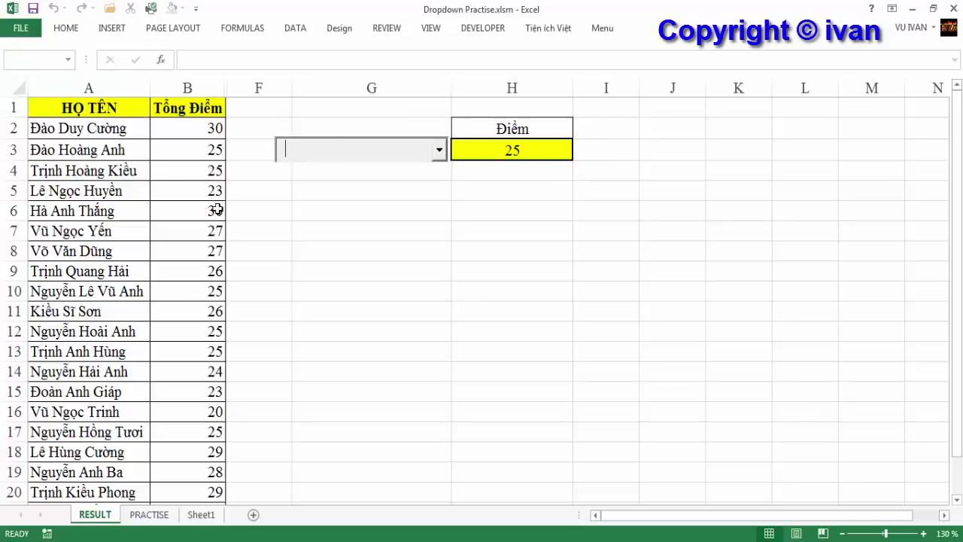
# Filter the searchable name box by typing 'Nguyen', then clear the search text.
pyautogui.scroll(-3, 156, 187)
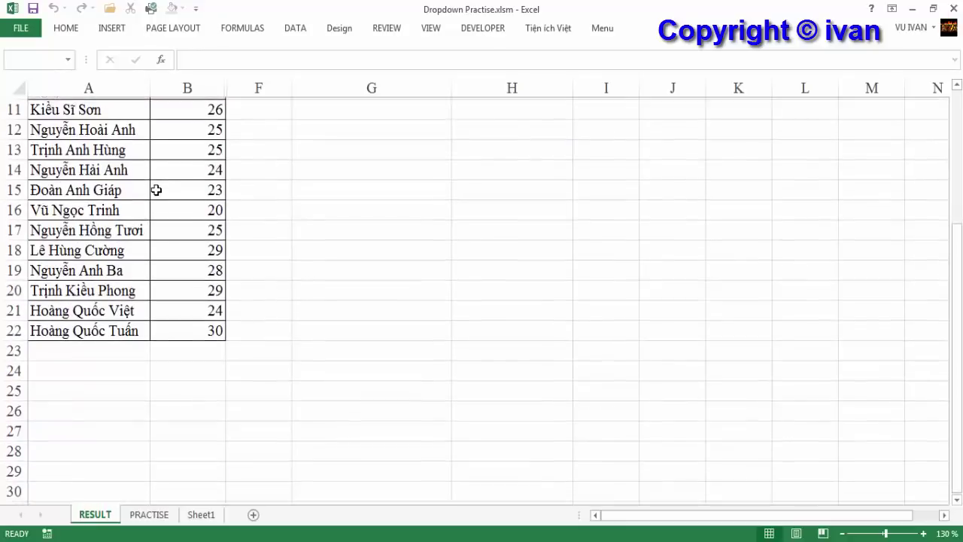
pyautogui.scroll(3, 156, 189)
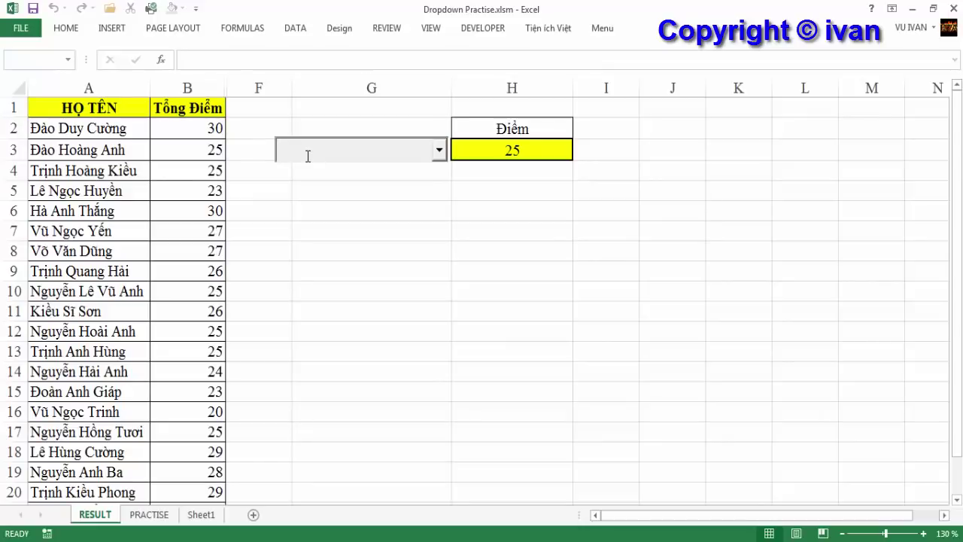
pyautogui.write('Nguyen')
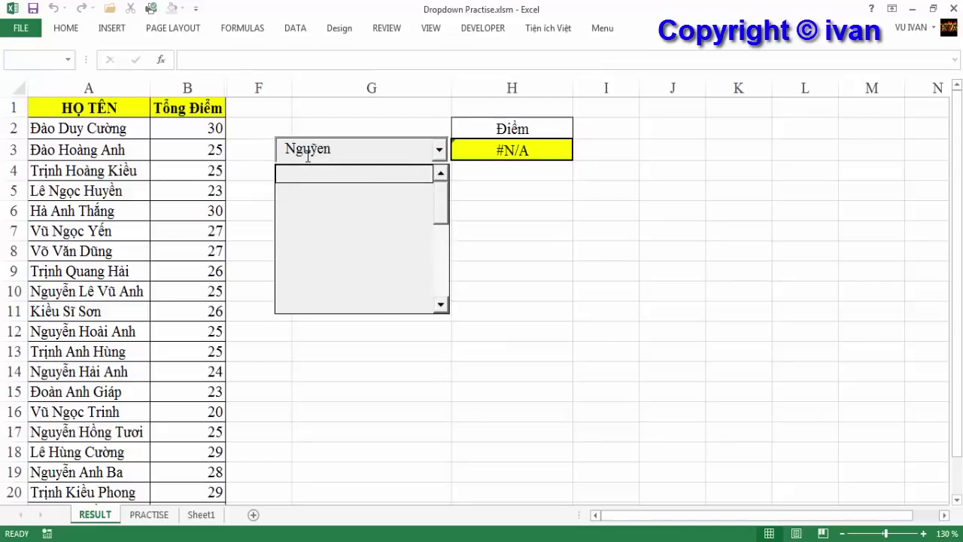
pyautogui.write('x')
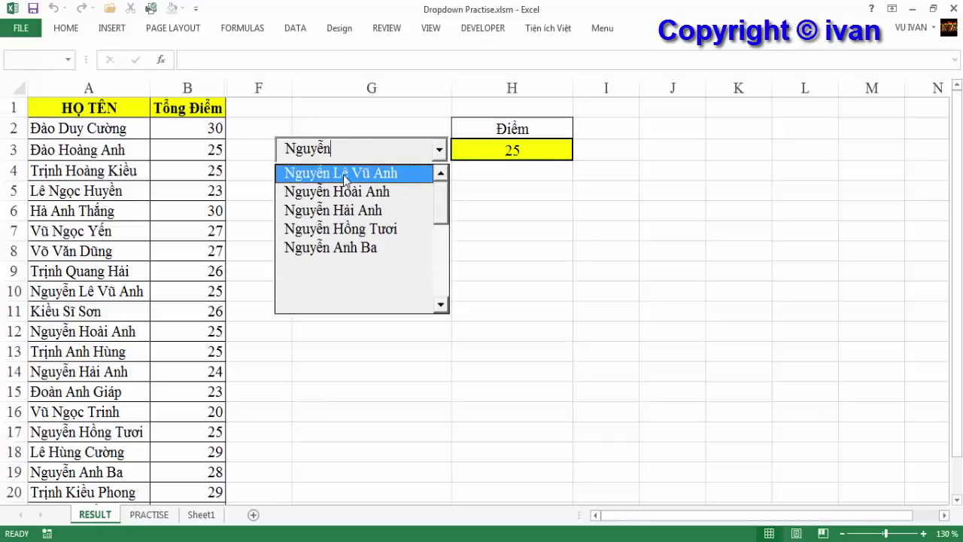
pyautogui.press('BackSpace')
pyautogui.press('BackSpace')
pyautogui.press('BackSpace')
pyautogui.press('BackSpace')
pyautogui.press('BackSpace')
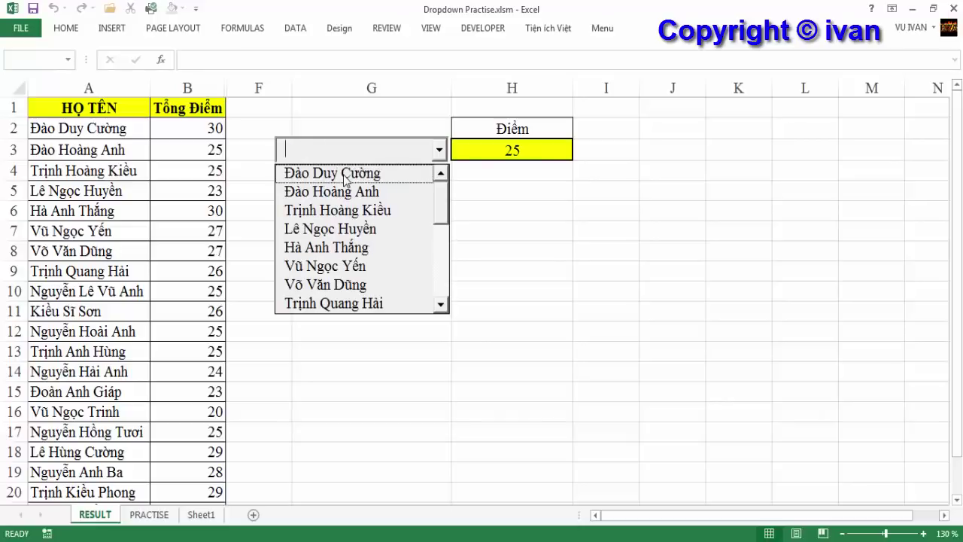
# Filter the name box for 'Hoang', close the list, and switch to the Book2 workbook.
pyautogui.write('Hoang')
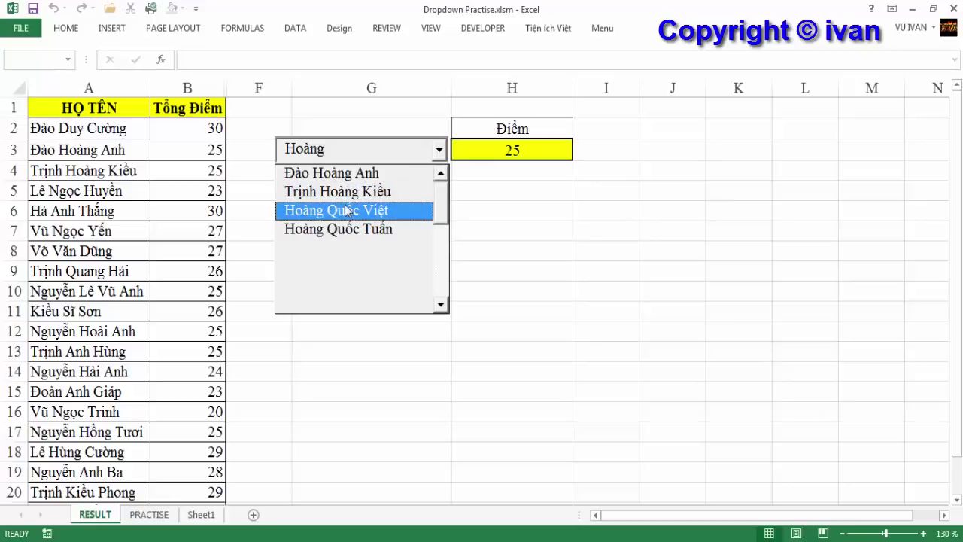
pyautogui.click(514, 178)
pyautogui.click(513, 178)
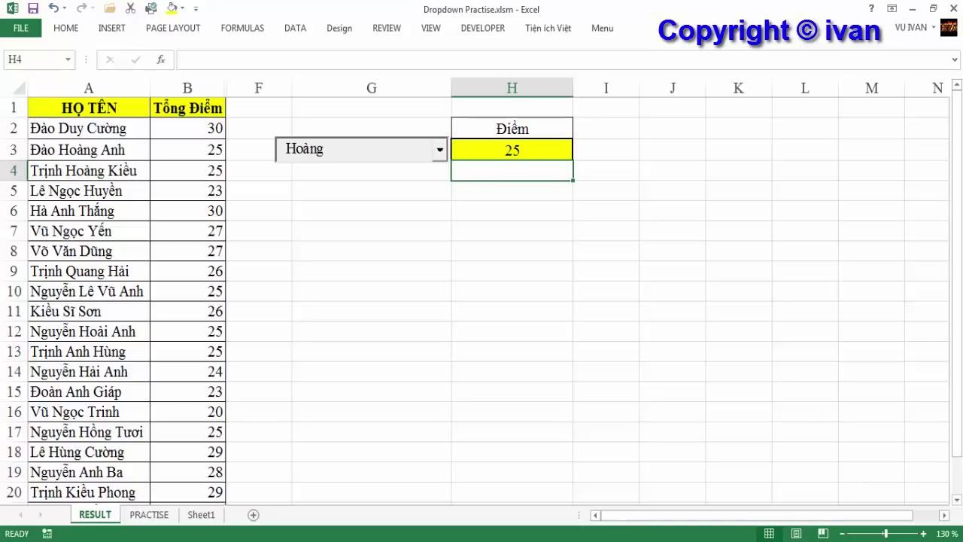
pyautogui.hotkey('alt', 'Tab')
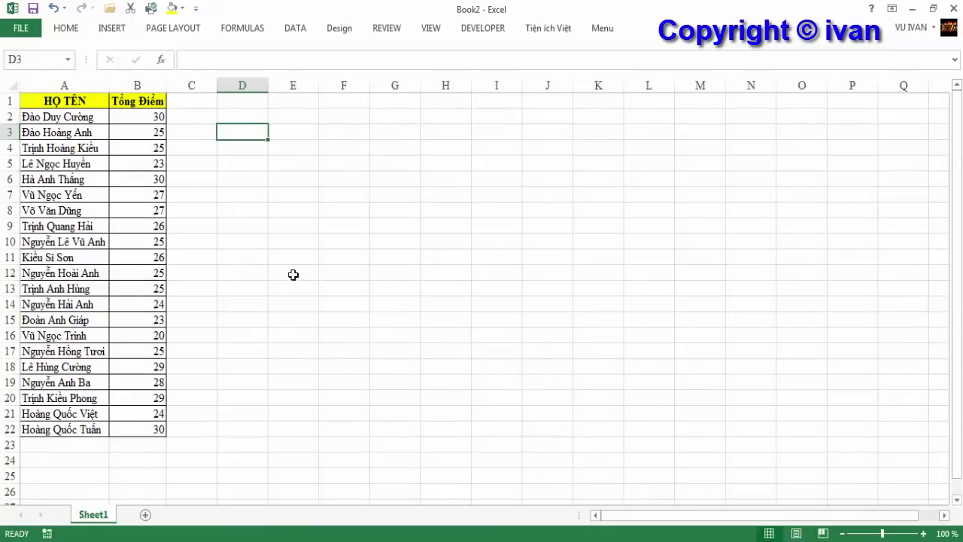
# Enter the heading 'Test' in cell C1.
pyautogui.keyDown('ctrl'); pyautogui.scroll(1, 279, 262); pyautogui.keyUp('ctrl')
pyautogui.keyDown('ctrl'); pyautogui.scroll(2, 279, 263); pyautogui.keyUp('ctrl')
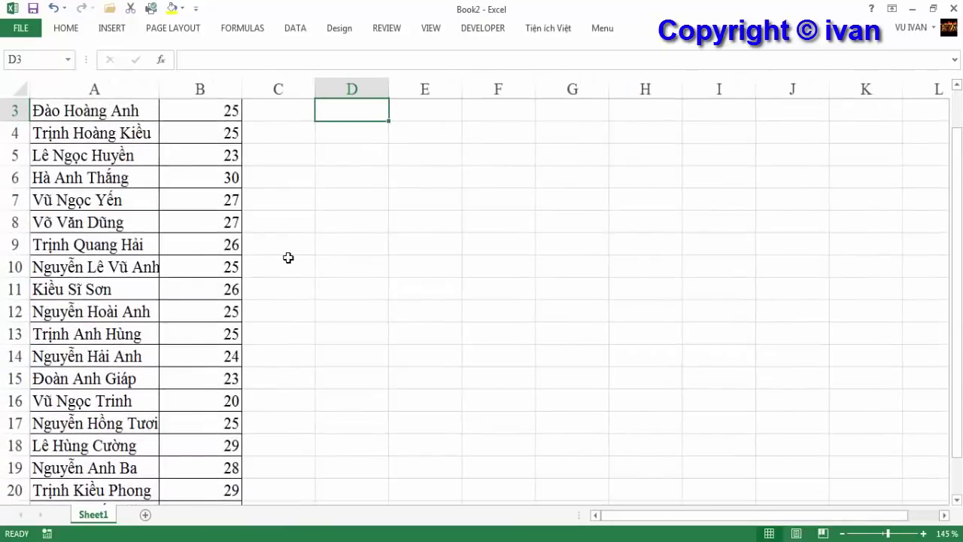
pyautogui.keyDown('ctrl'); pyautogui.scroll(-3, 288, 258); pyautogui.keyUp('ctrl')
pyautogui.keyDown('ctrl'); pyautogui.scroll(1, 288, 258); pyautogui.keyUp('ctrl')
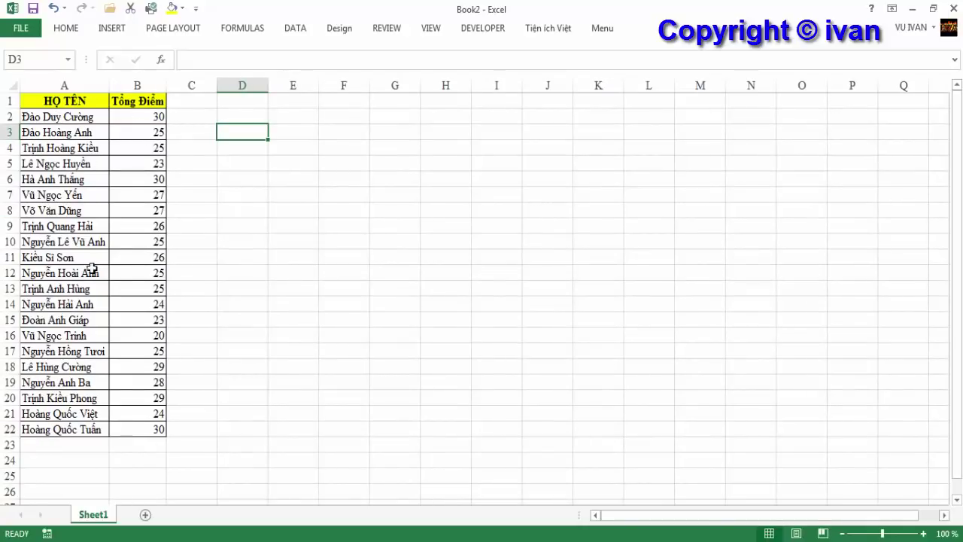
pyautogui.scroll(-1, 226, 238)
pyautogui.scroll(1, 264, 226)
pyautogui.click(198, 101)
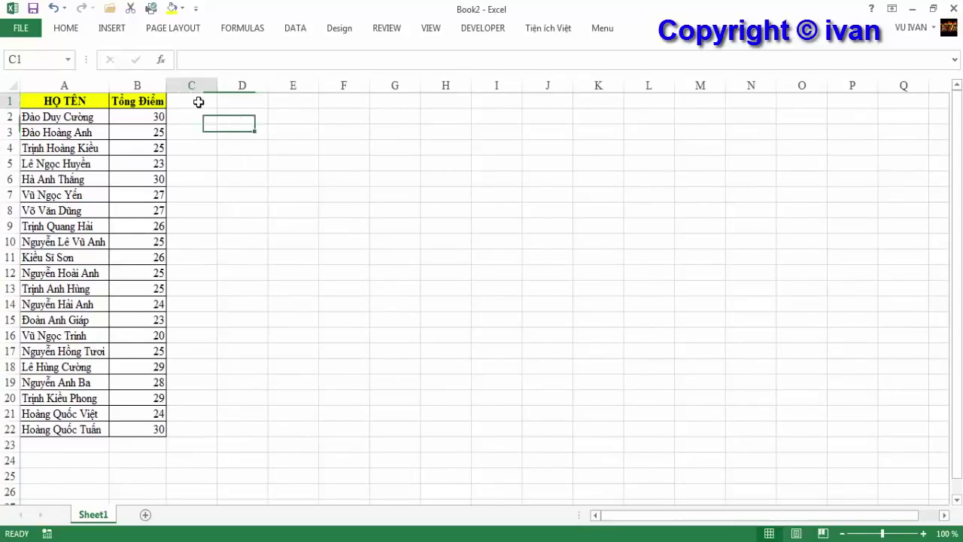
pyautogui.click(242, 100)
pyautogui.click(279, 100)
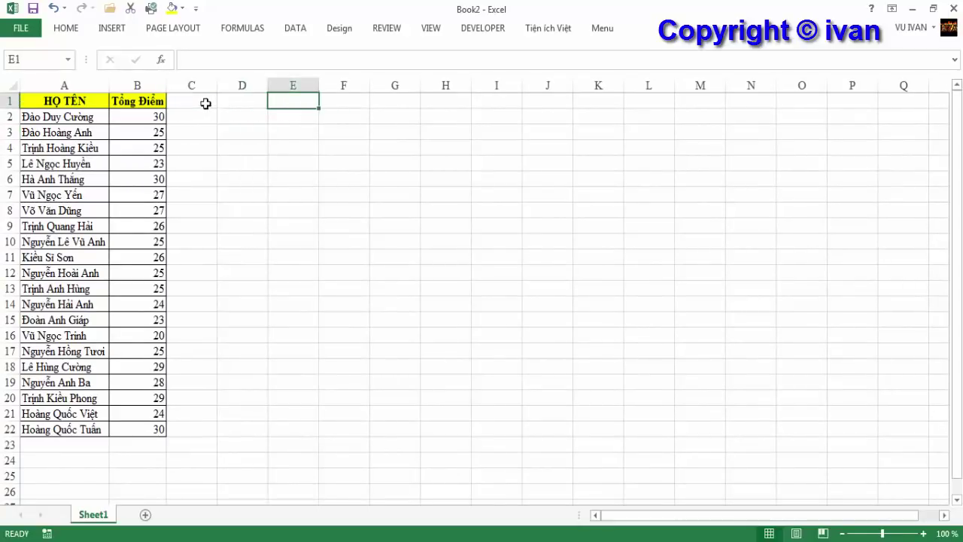
pyautogui.click(205, 103)
pyautogui.write('Test')
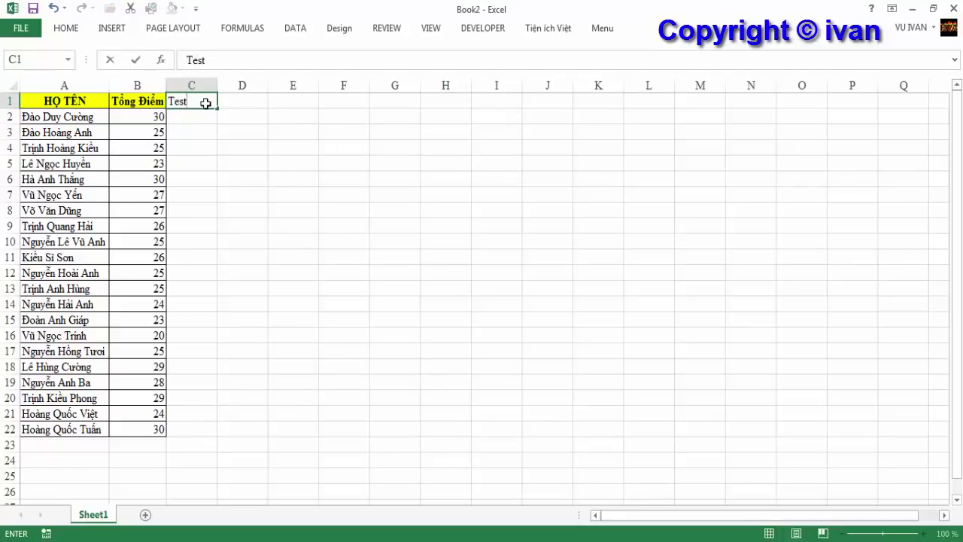
pyautogui.press('Tab')
# Add the headings 'TS' in D1 and 'KQ' in E1.
pyautogui.write('T')
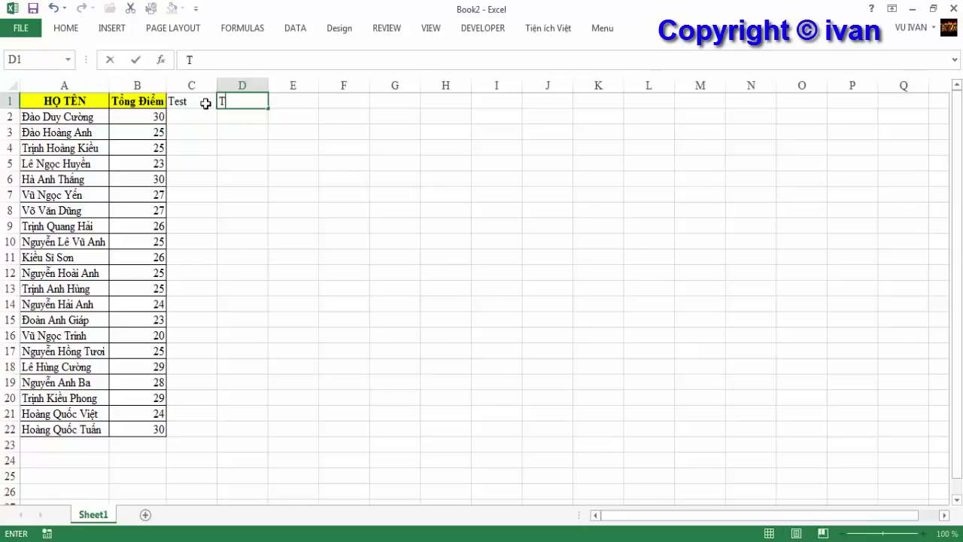
pyautogui.write('S')
pyautogui.press('Tab')
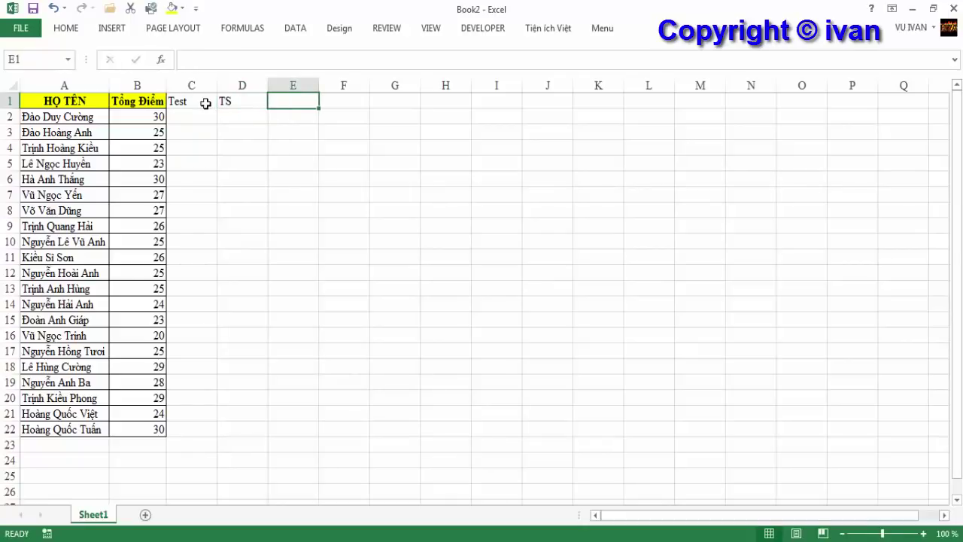
pyautogui.write('KQ')
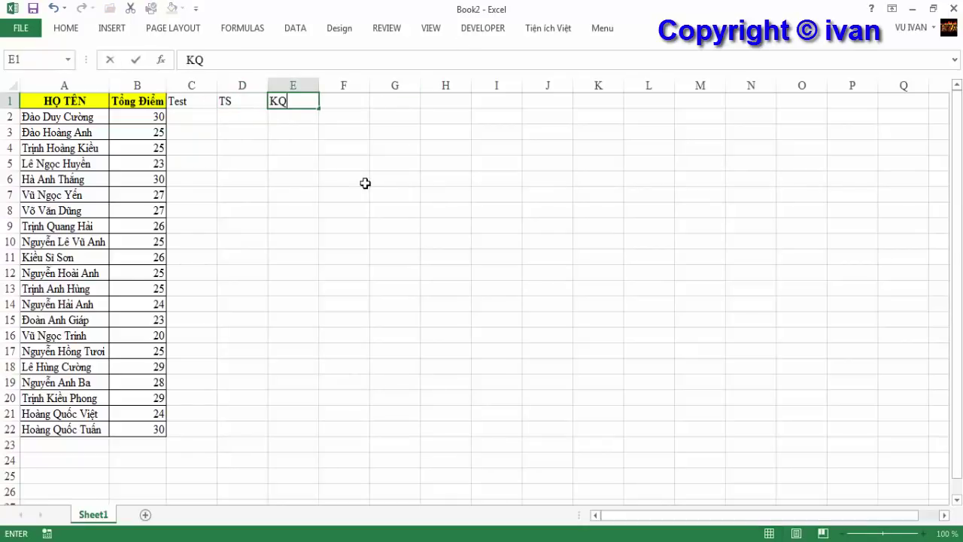
pyautogui.click(366, 183)
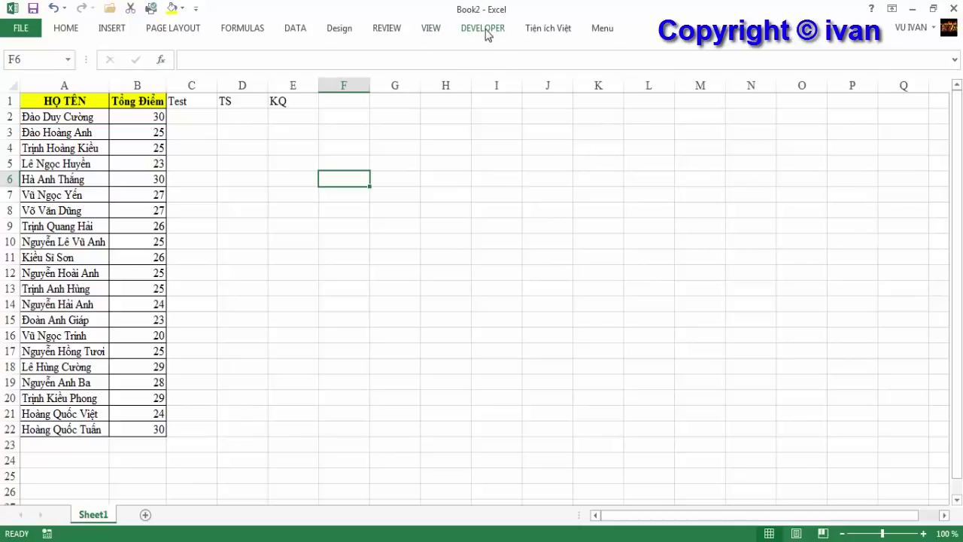
# Confirm Developer is ticked under Customize the Ribbon, then show the Developer tab.
pyautogui.click(297, 30)
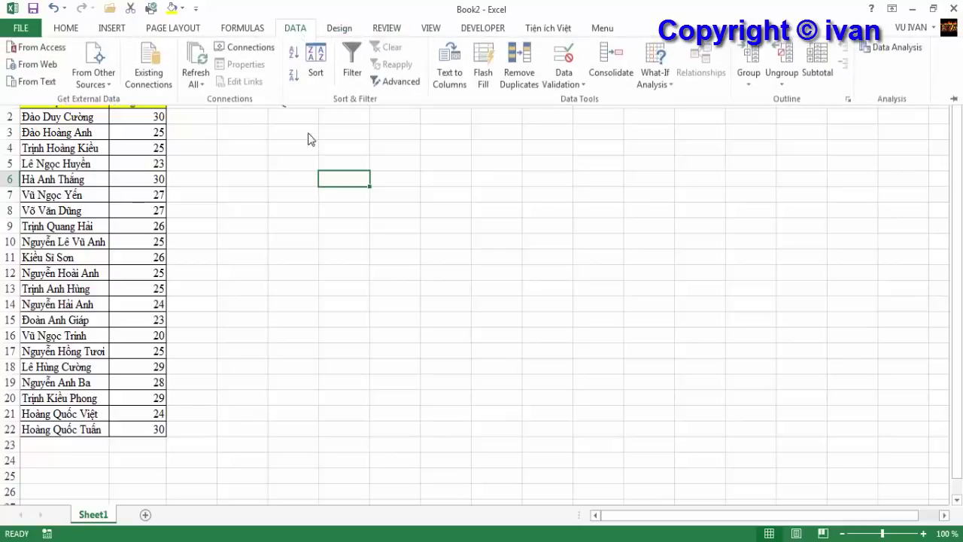
pyautogui.rightClick(411, 104)
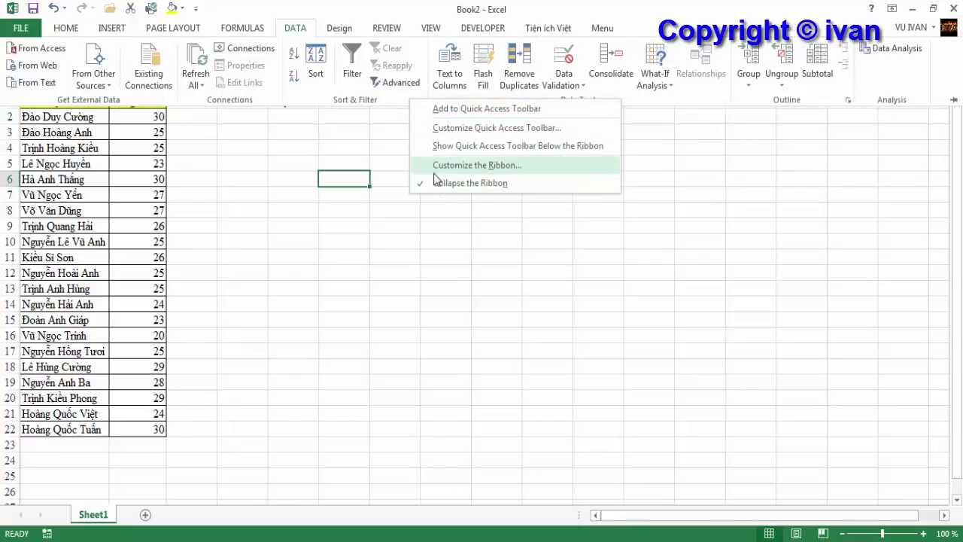
pyautogui.click(480, 165)
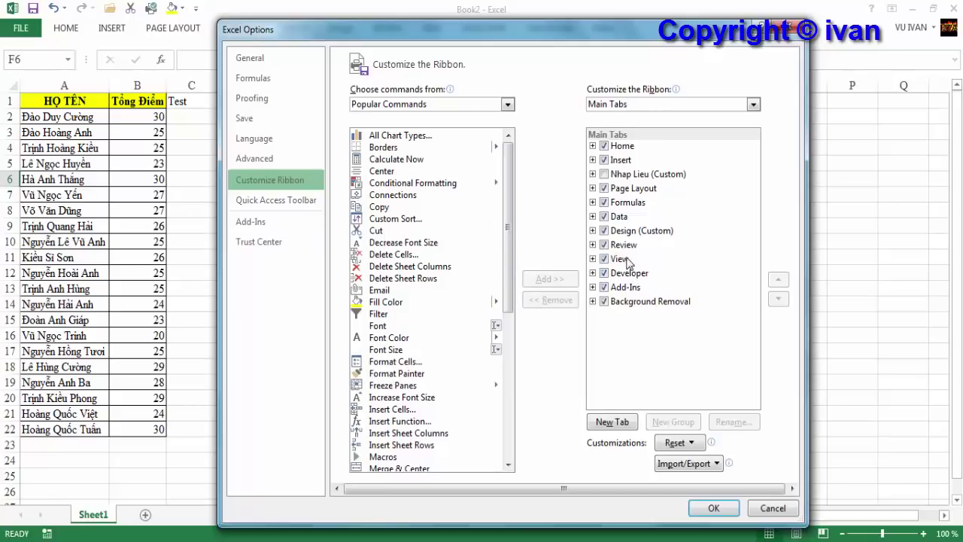
pyautogui.click(772, 508)
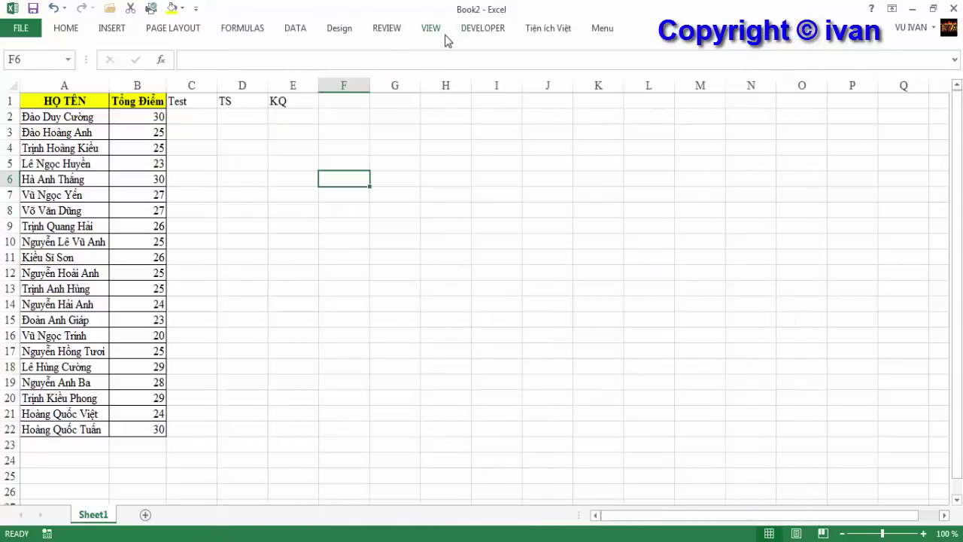
pyautogui.click(482, 30)
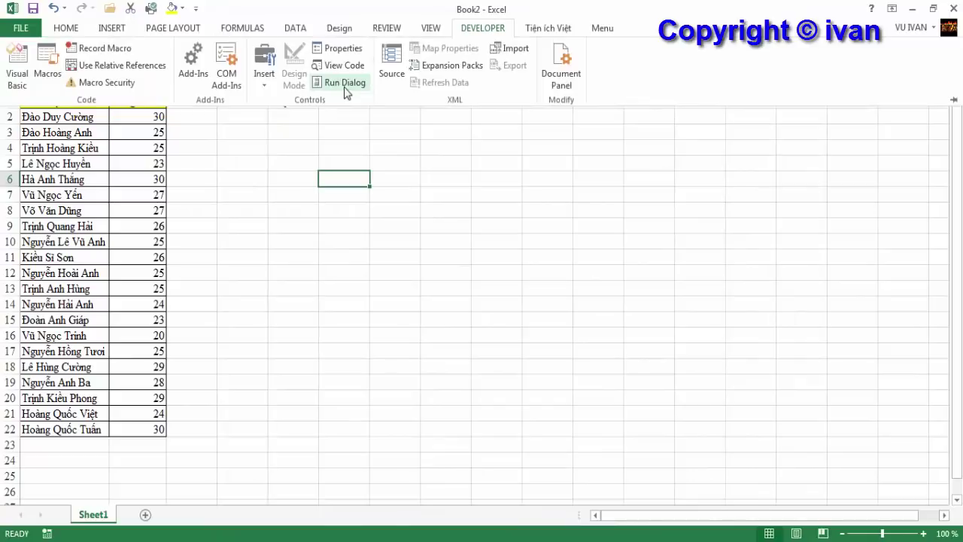
# Insert an ActiveX combo box drawn across cells G2:H3.
pyautogui.click(262, 76)
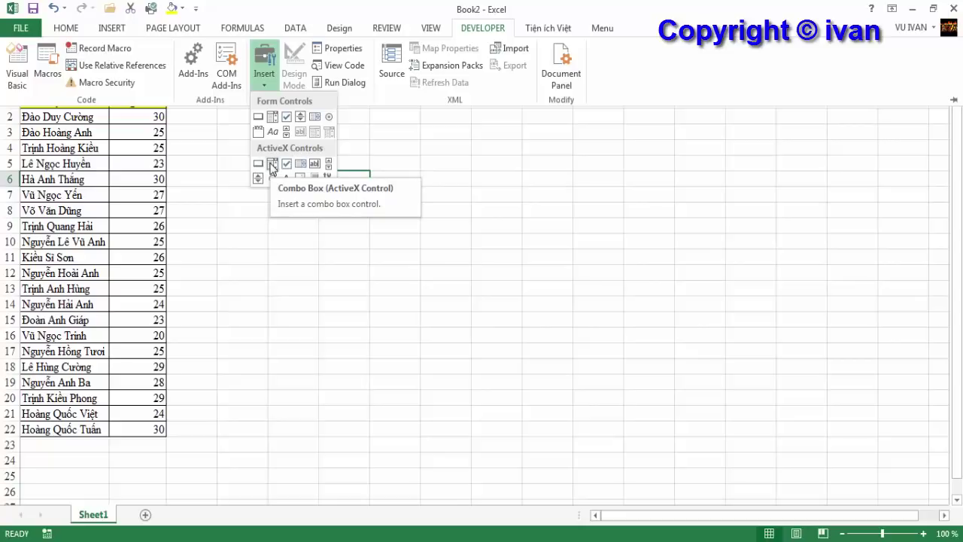
pyautogui.click(271, 165)
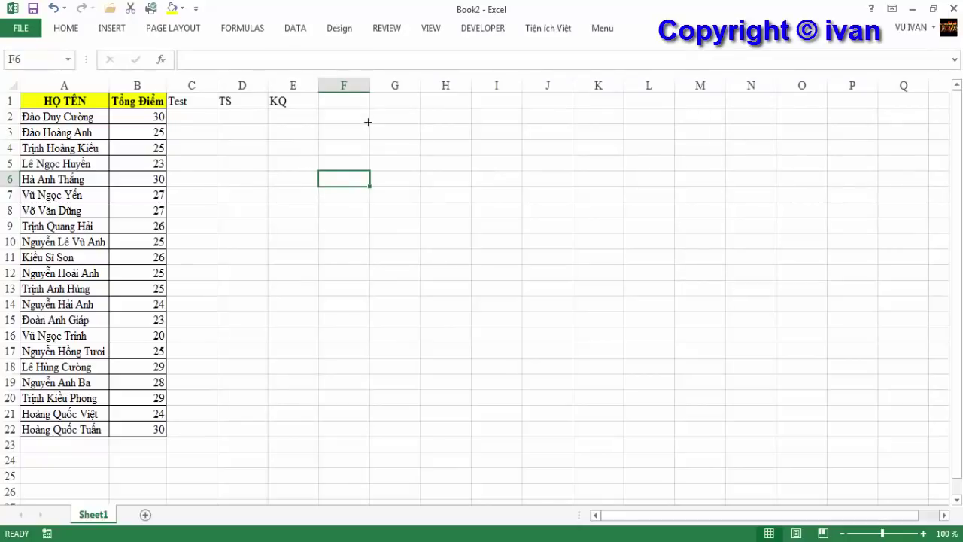
pyautogui.moveTo(368, 122); pyautogui.dragTo(469, 139)
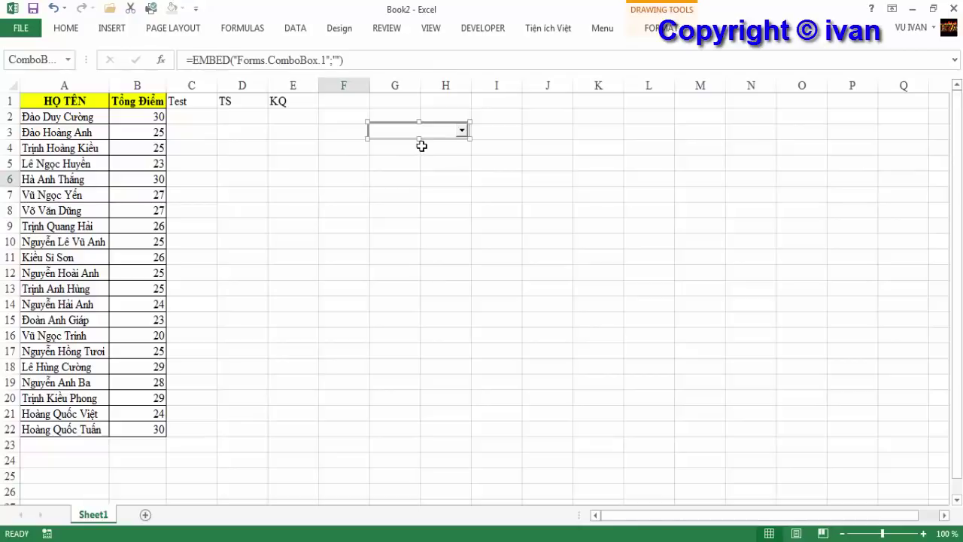
pyautogui.rightClick(465, 132)
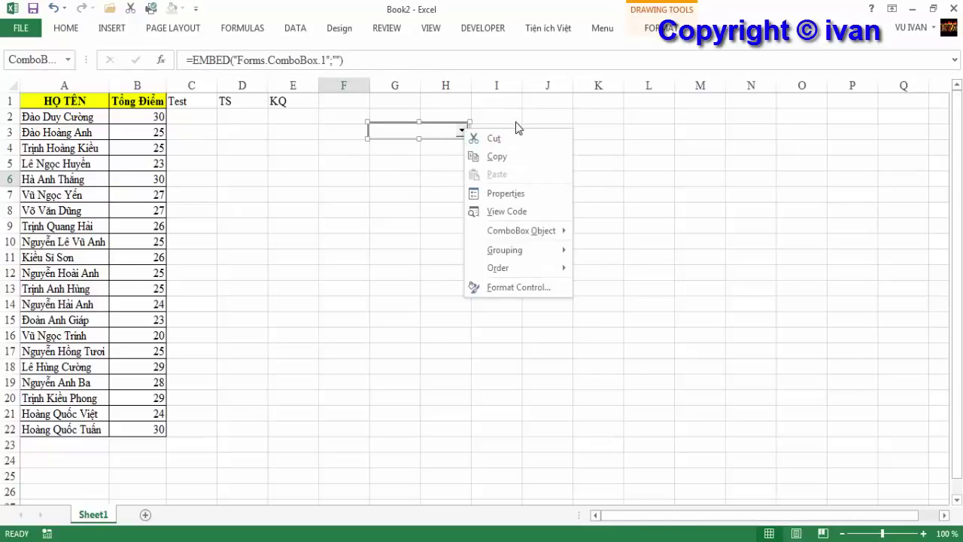
# Set the combo box's LinkedCell property to G1 and close the Properties window.
pyautogui.click(512, 195)
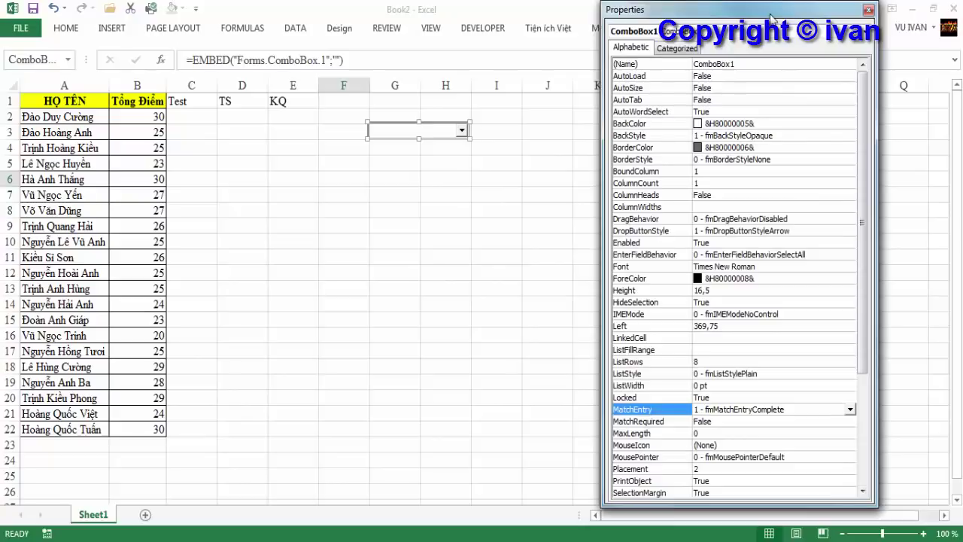
pyautogui.moveTo(770, 16); pyautogui.dragTo(738, 17)
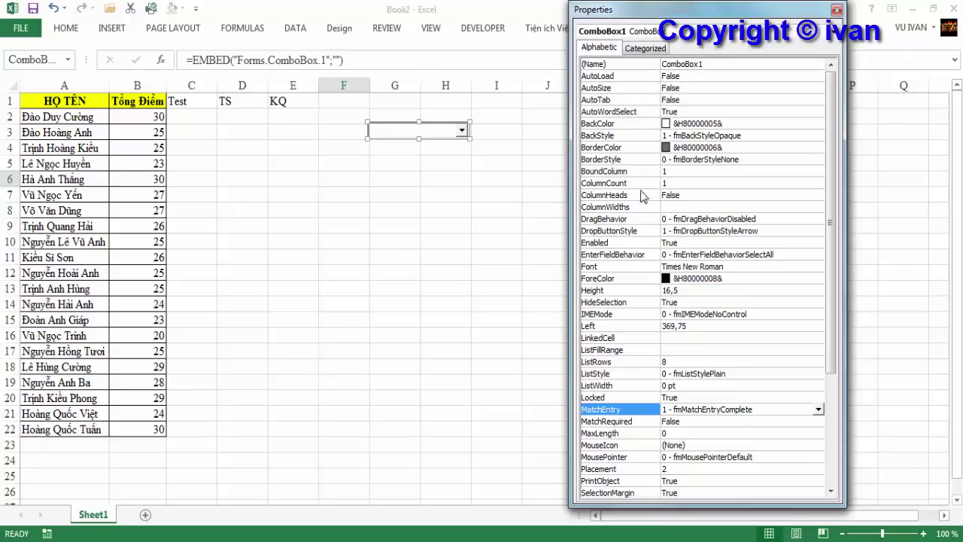
pyautogui.click(680, 340)
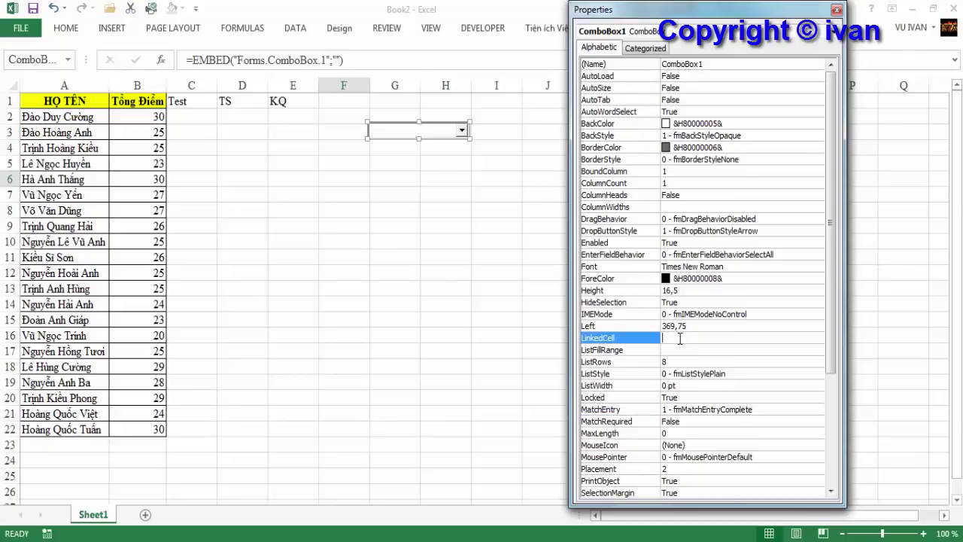
pyautogui.press('capslock')
pyautogui.write('G1')
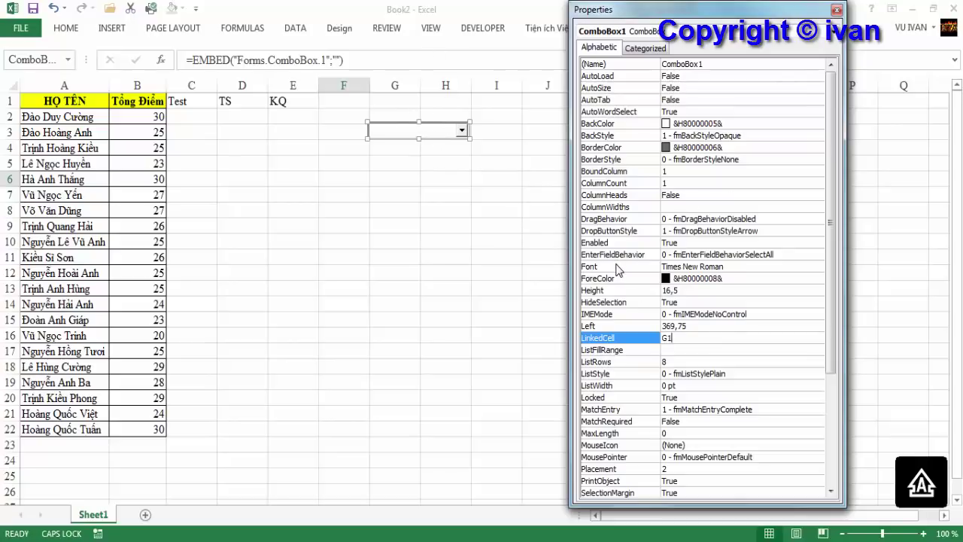
pyautogui.click(836, 10)
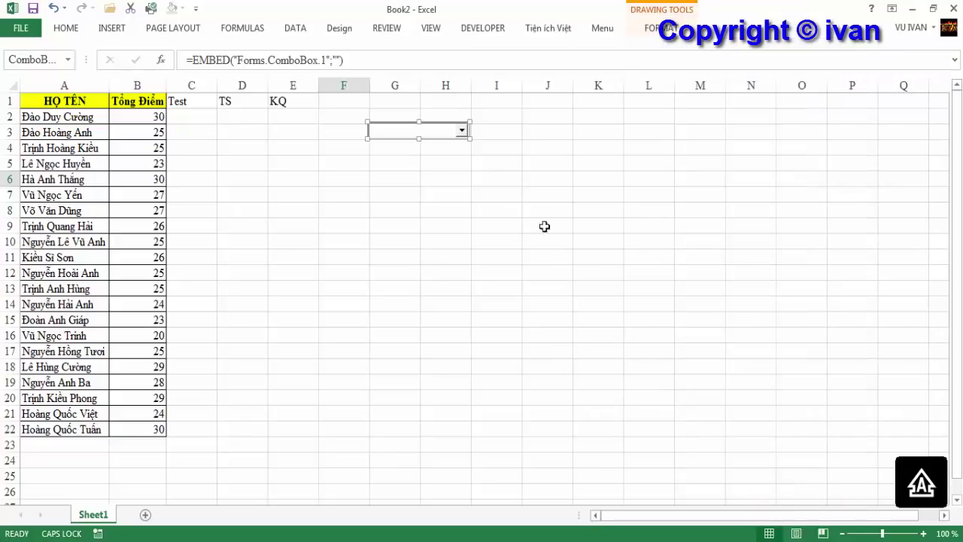
# Switch off Design Mode on the Developer tab so the combo box works.
pyautogui.click(482, 29)
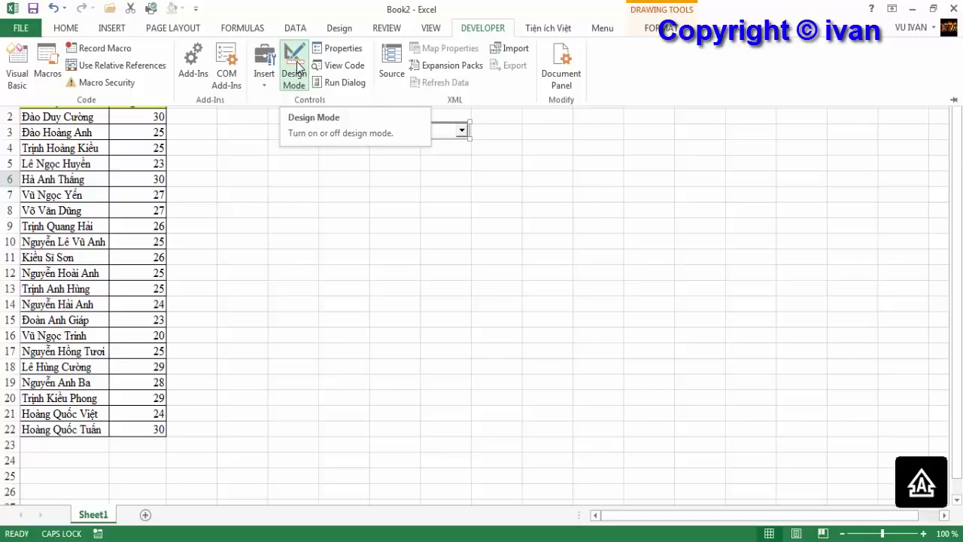
pyautogui.click(350, 178)
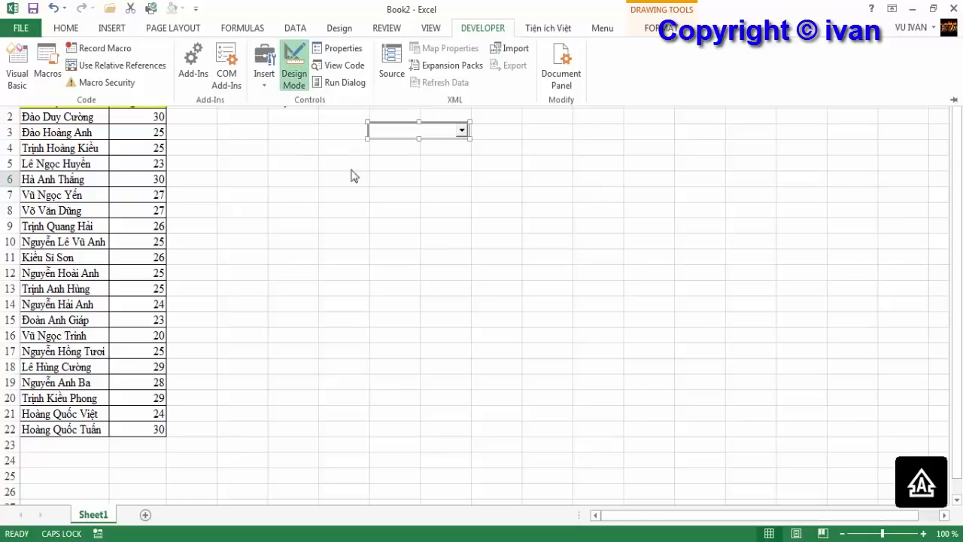
pyautogui.click(305, 78)
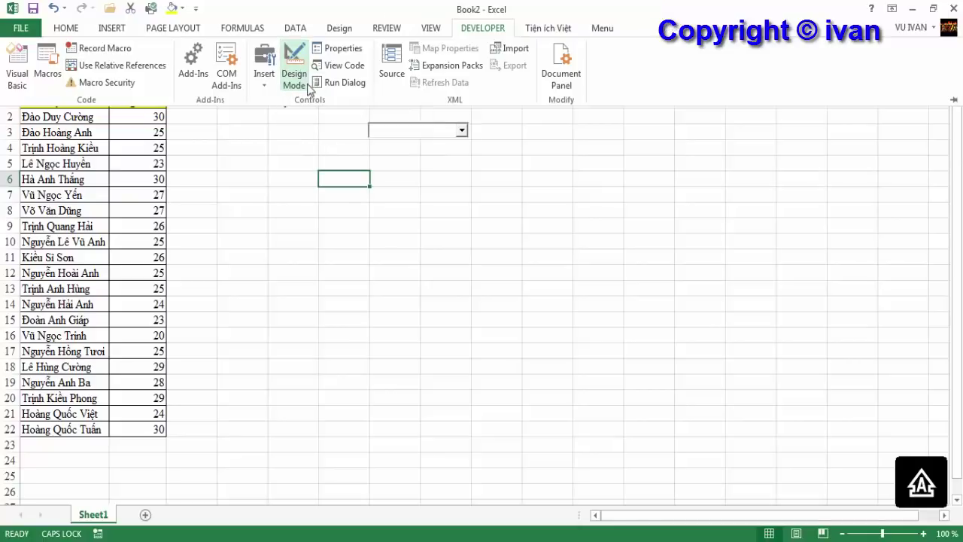
pyautogui.click(442, 164)
pyautogui.click(440, 146)
# Type 'tr' into the combo box and check that G1 mirrors it.
pyautogui.click(423, 131)
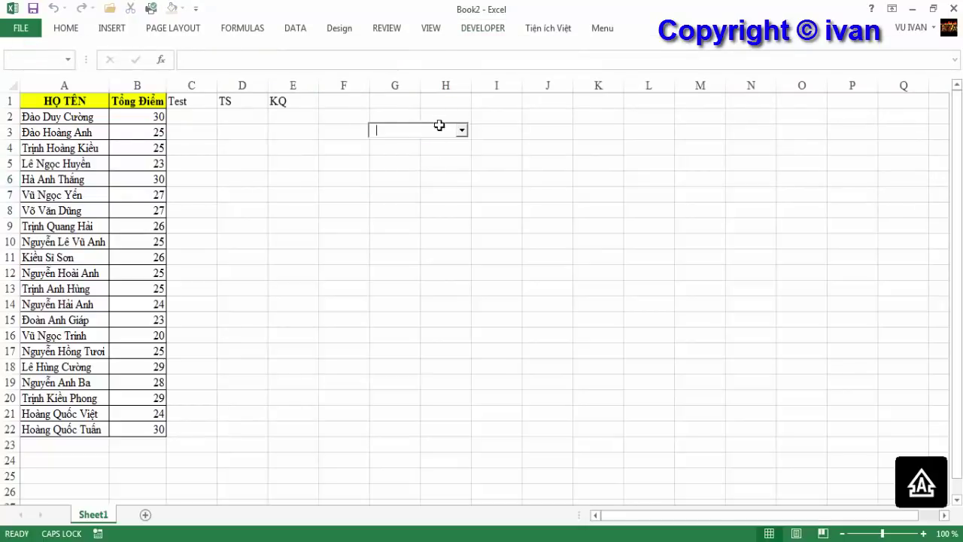
pyautogui.scroll(1, 438, 208)
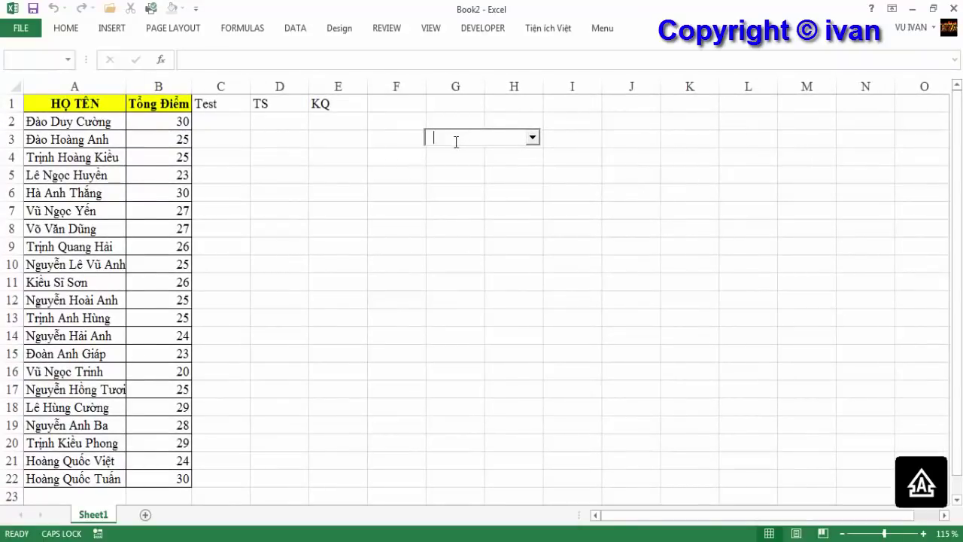
pyautogui.write('TR')
pyautogui.press('capslock')
pyautogui.press('BackSpace')
pyautogui.press('BackSpace')
pyautogui.click(481, 204)
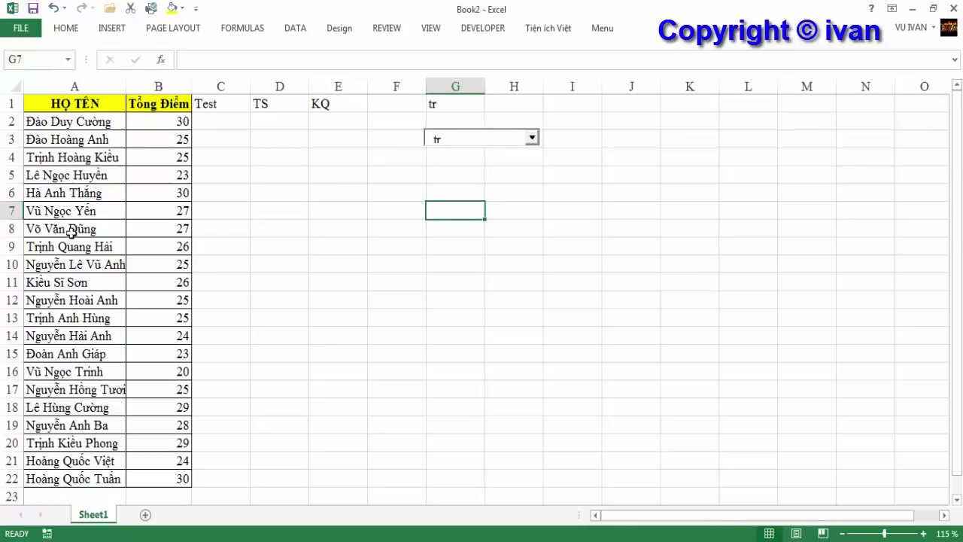
# Enter =SEARCH($G$1;A2) in cell C2.
pyautogui.click(213, 122)
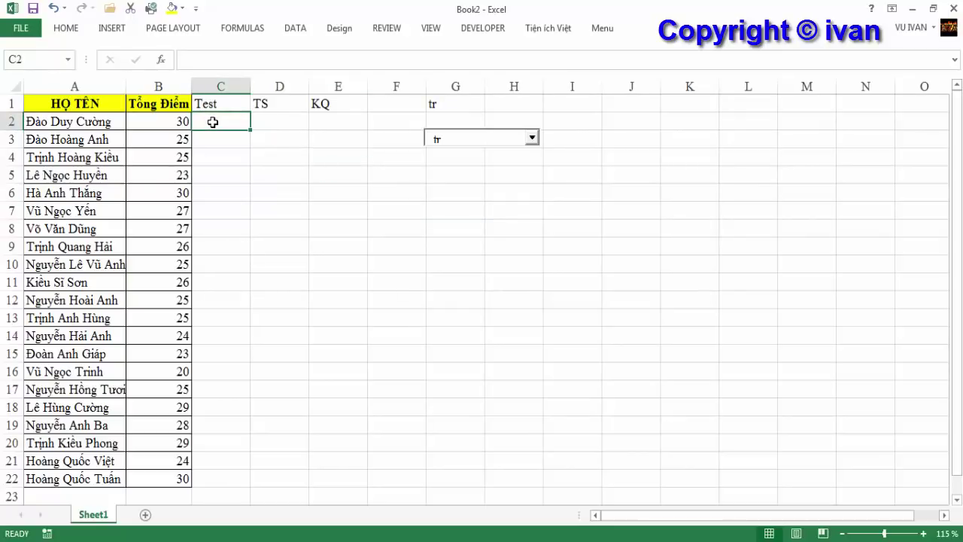
pyautogui.write('=sef')
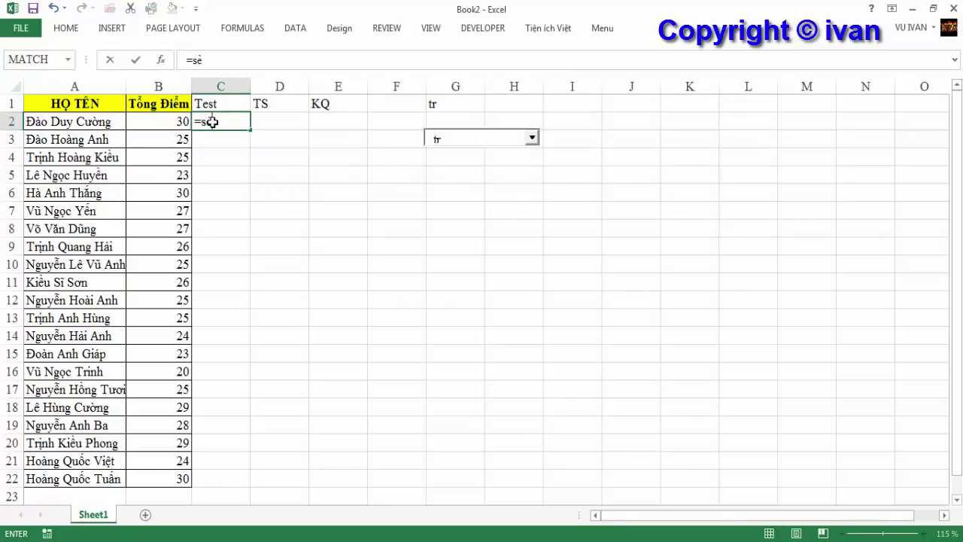
pyautogui.press('BackSpace')
pyautogui.write('e')
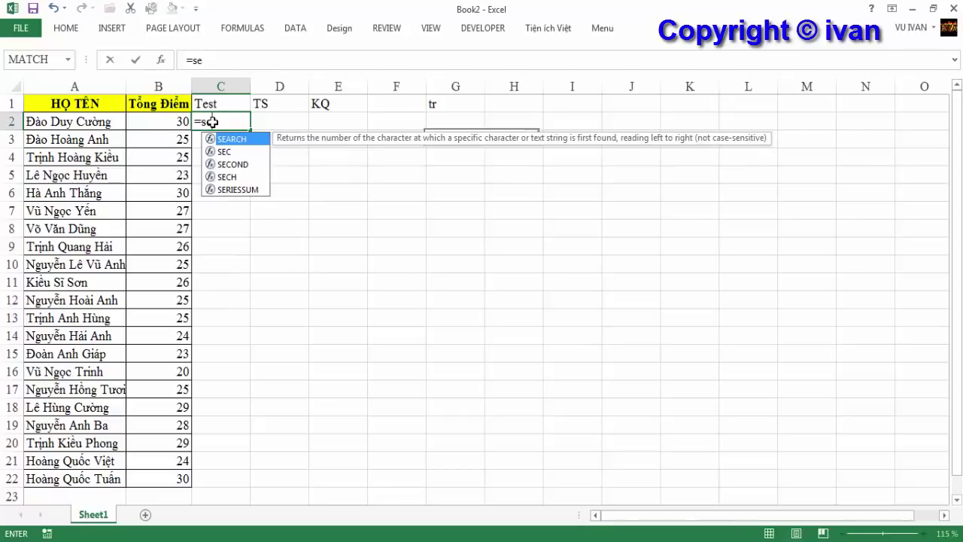
pyautogui.press('Tab')
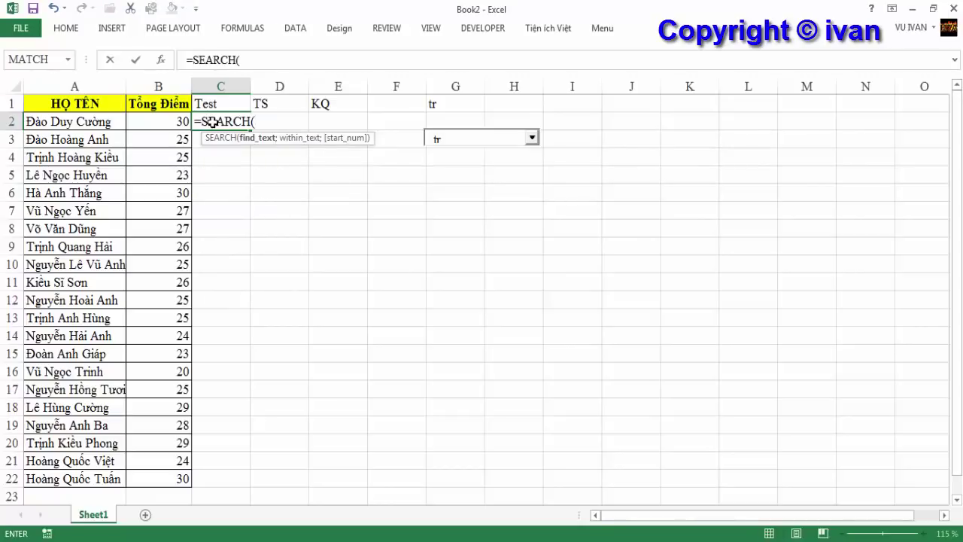
pyautogui.click(444, 106)
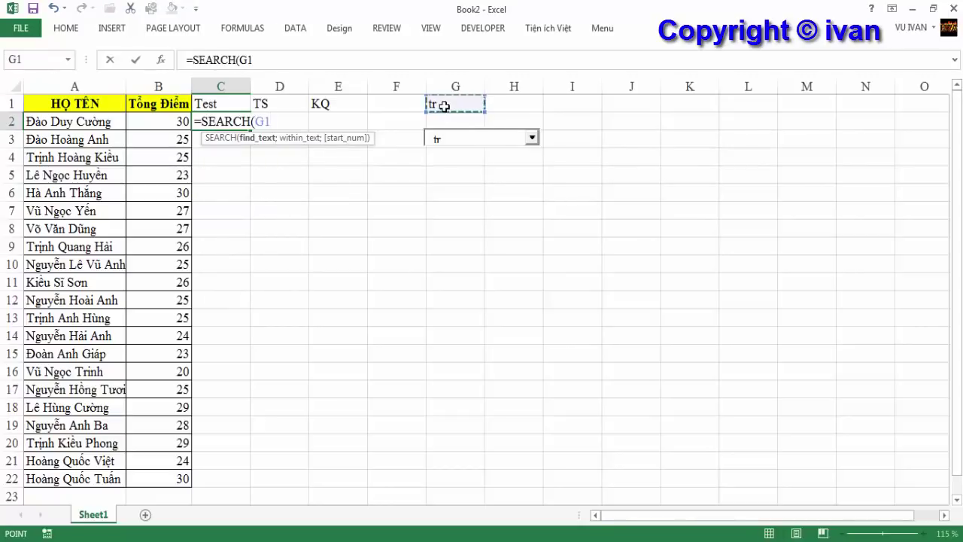
pyautogui.press('F4')
pyautogui.write('$G$1;')
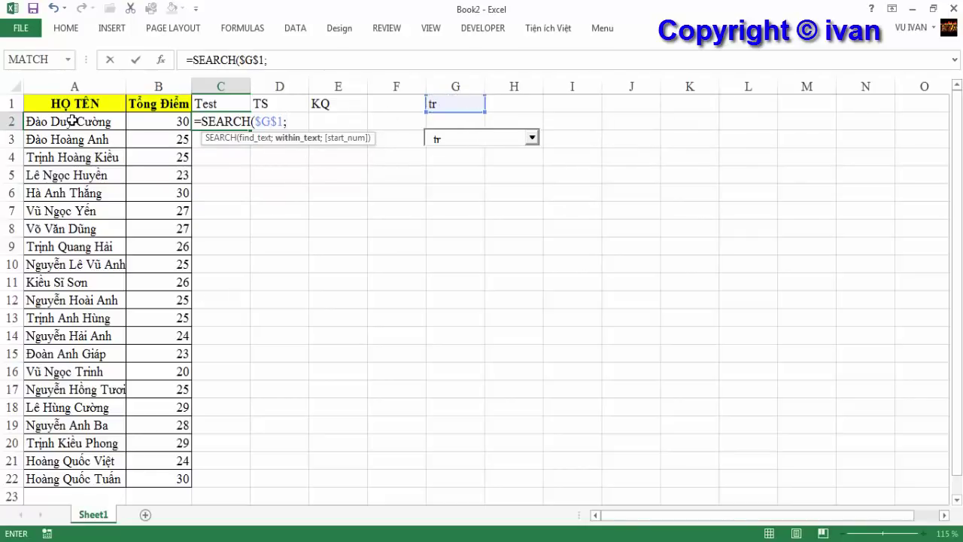
pyautogui.click(72, 120)
pyautogui.write(';')
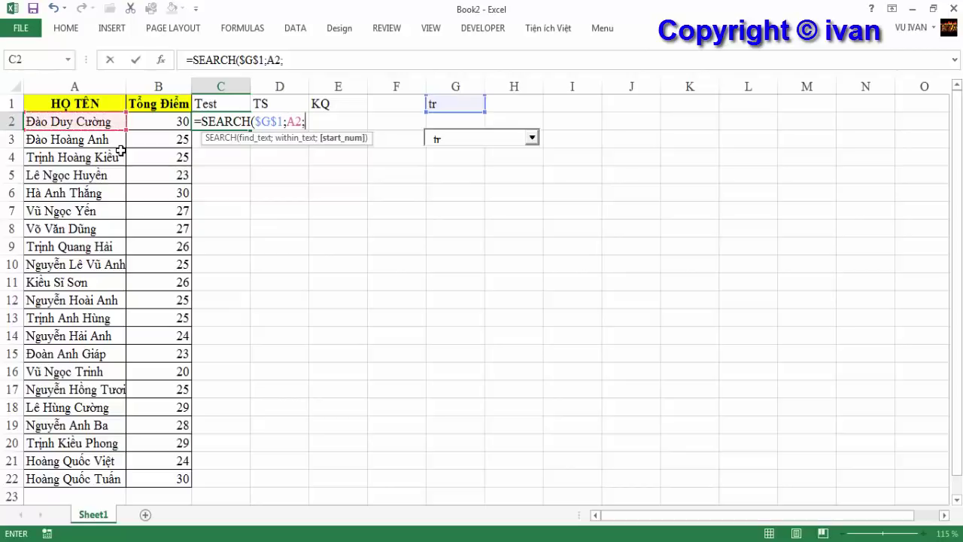
pyautogui.press('BackSpace')
pyautogui.write(')')
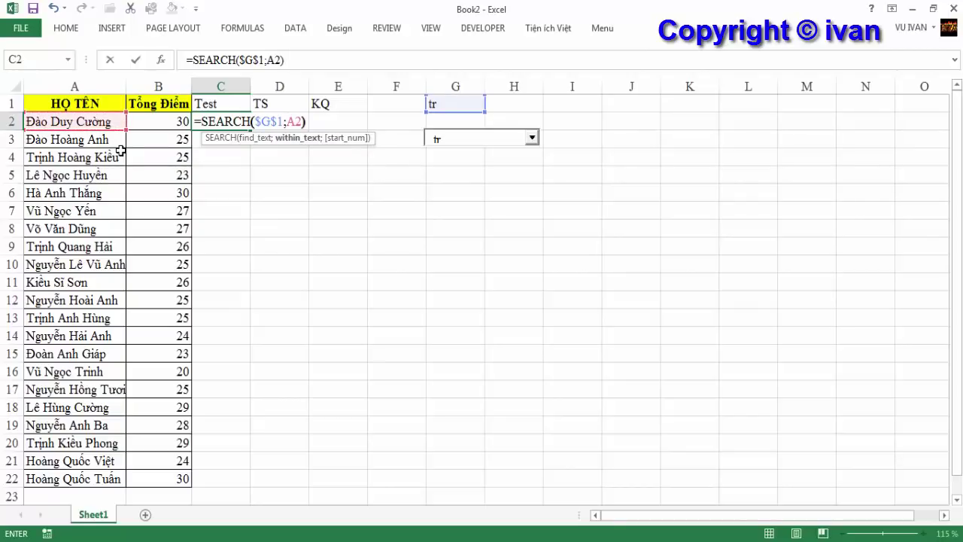
pyautogui.press('Return')
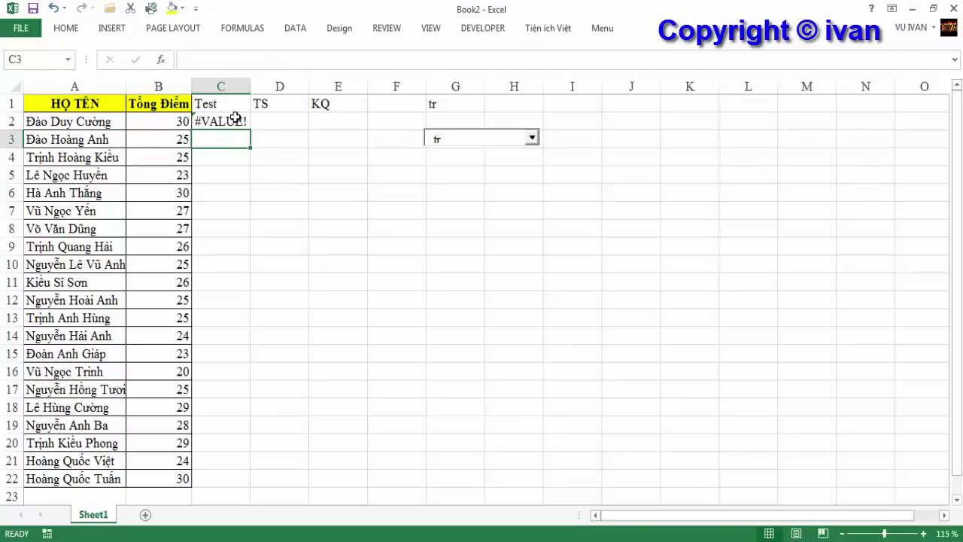
# Fill the SEARCH formula down to C22 and check positions and #VALUE! results.
pyautogui.click(235, 118)
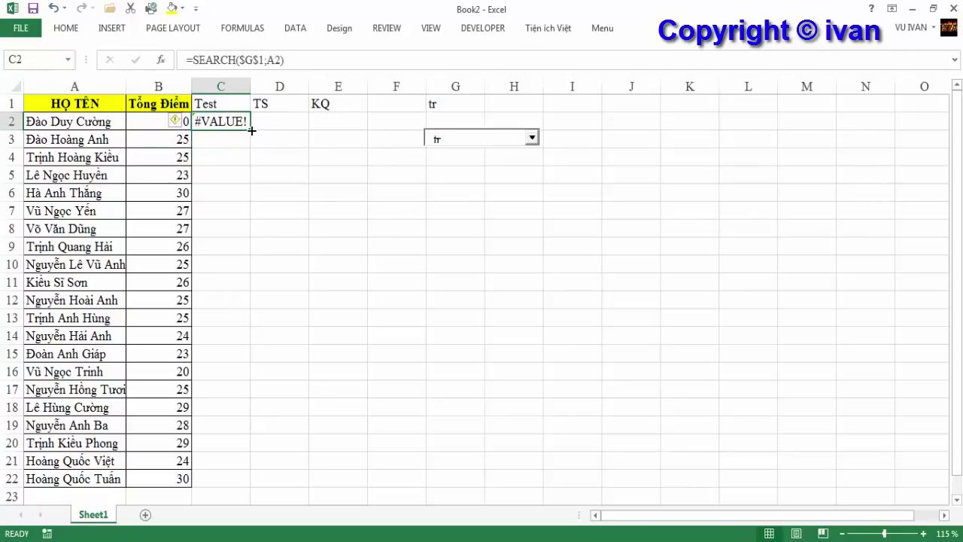
pyautogui.doubleClick(249, 128)
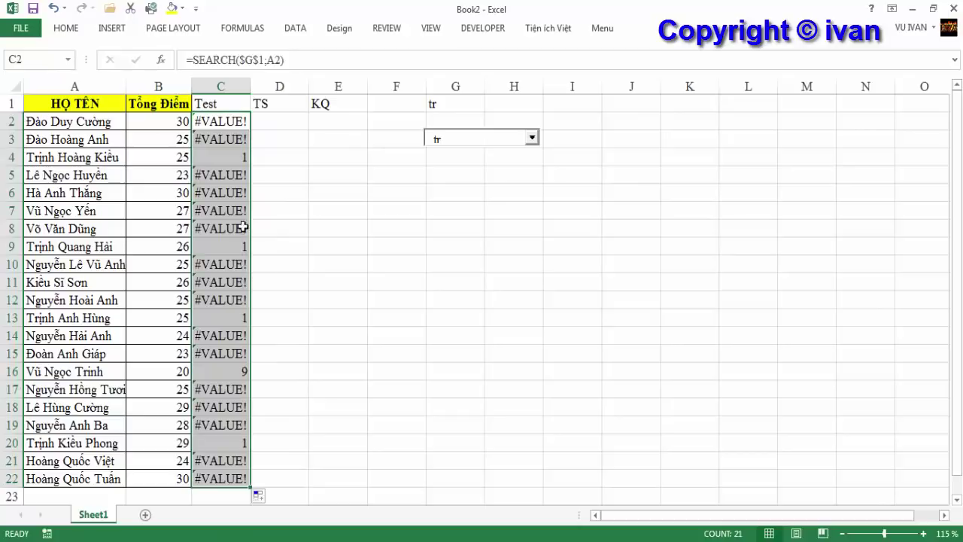
pyautogui.click(237, 157)
pyautogui.click(230, 245)
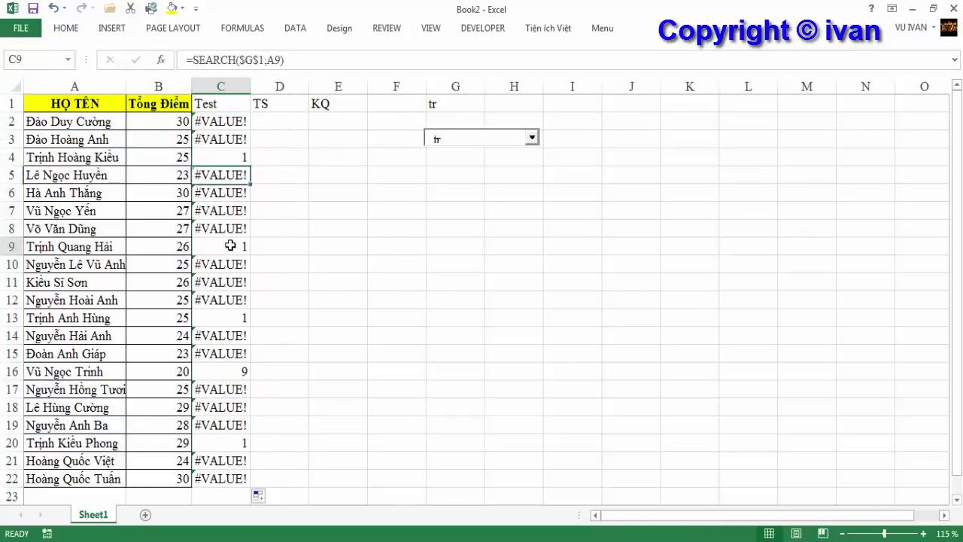
pyautogui.click(230, 317)
pyautogui.click(238, 370)
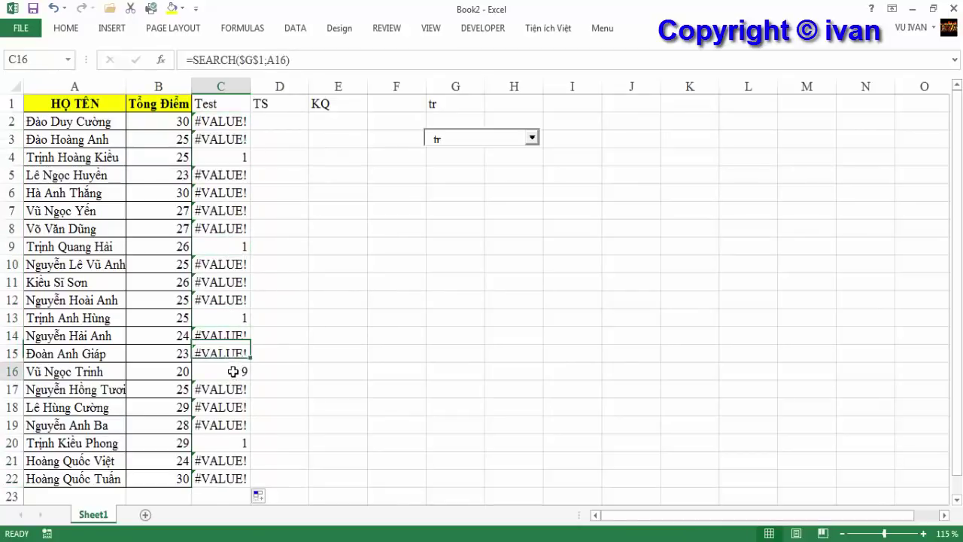
pyautogui.click(227, 445)
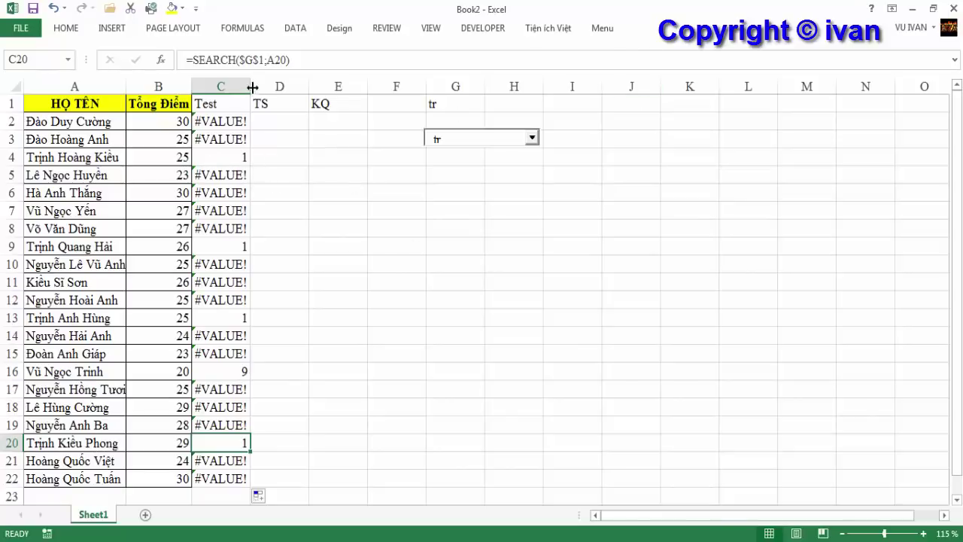
pyautogui.moveTo(250, 80); pyautogui.dragTo(250, 79)
# Wrap the C2 formula in ISNUMBER to give =ISNUMBER(SEARCH($G$1;A2)).
pyautogui.doubleClick(236, 122)
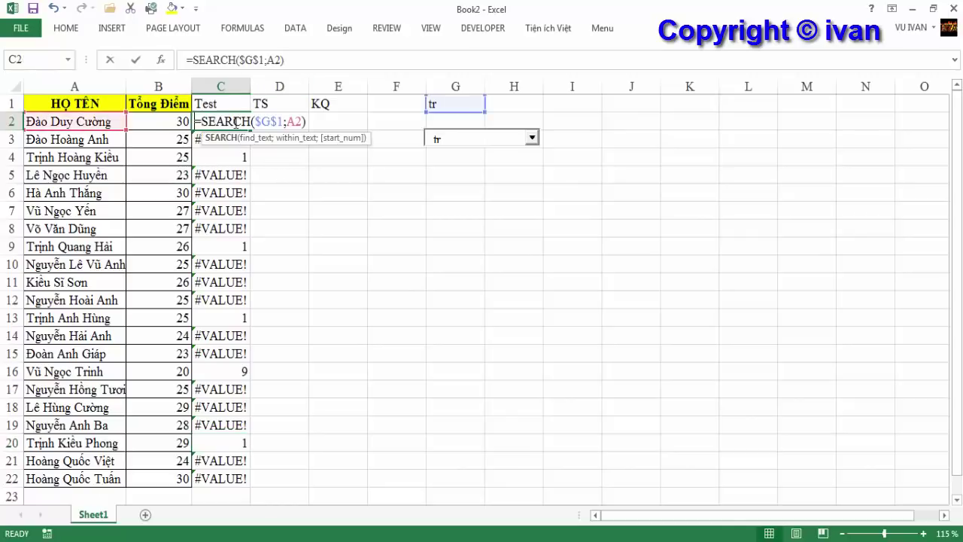
pyautogui.click(201, 122)
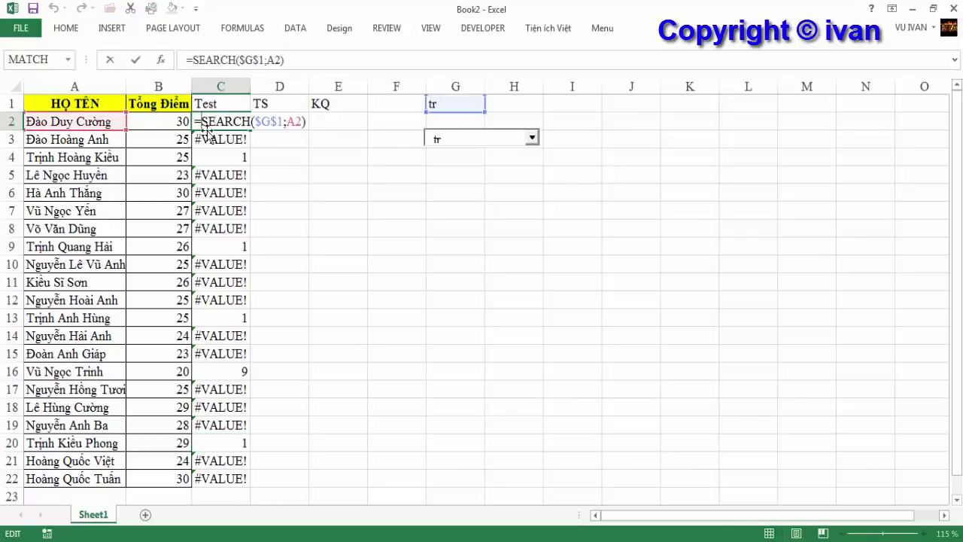
pyautogui.write('is')
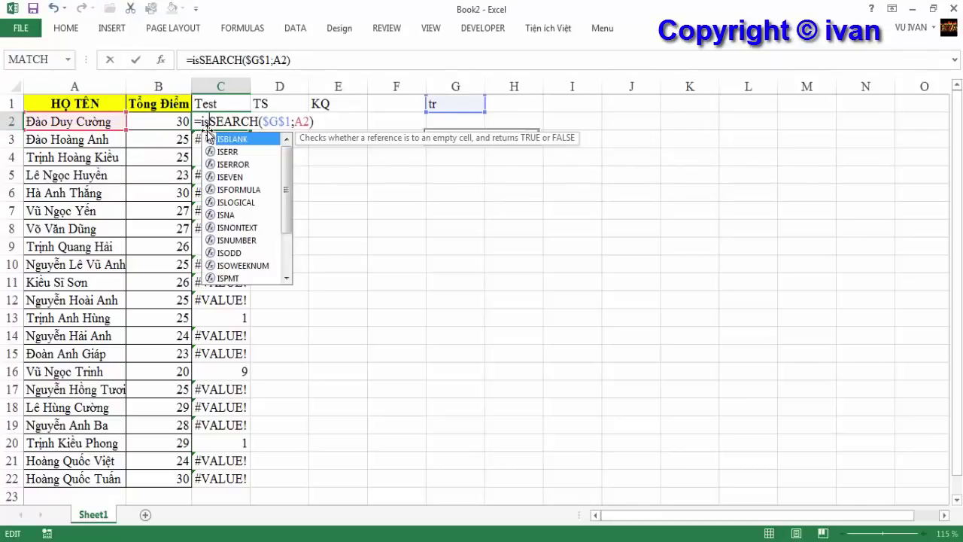
pyautogui.write('n')
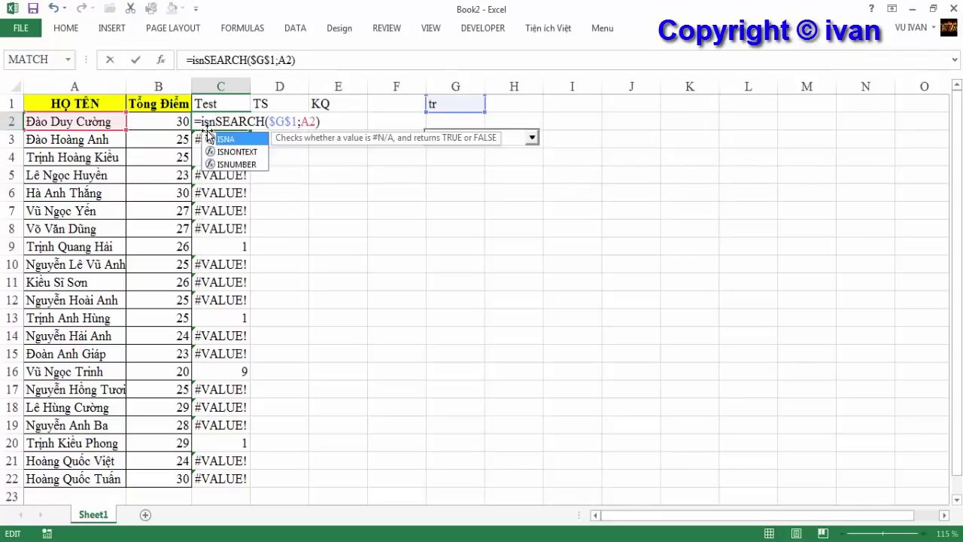
pyautogui.press('Down')
pyautogui.press('Down')
pyautogui.press('Tab')
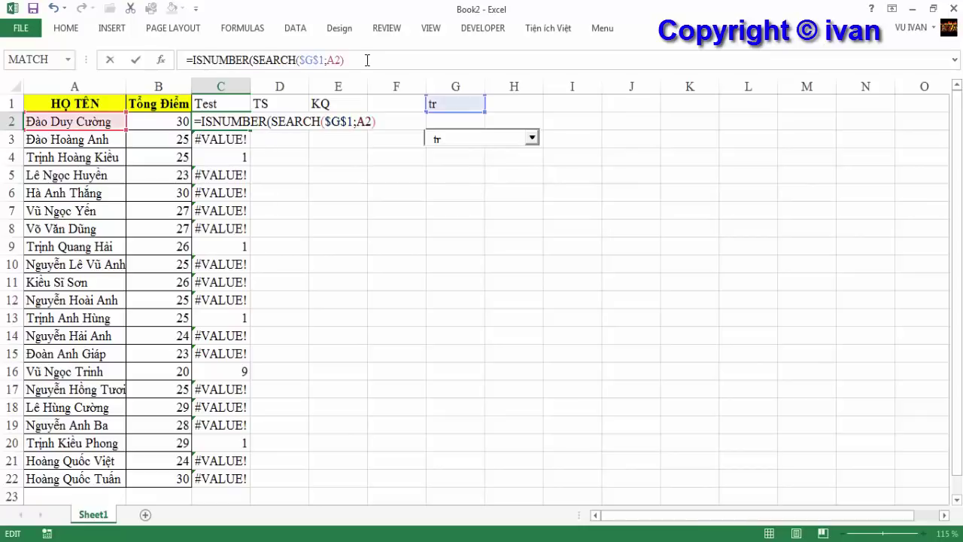
pyautogui.click(367, 59)
pyautogui.press('Return')
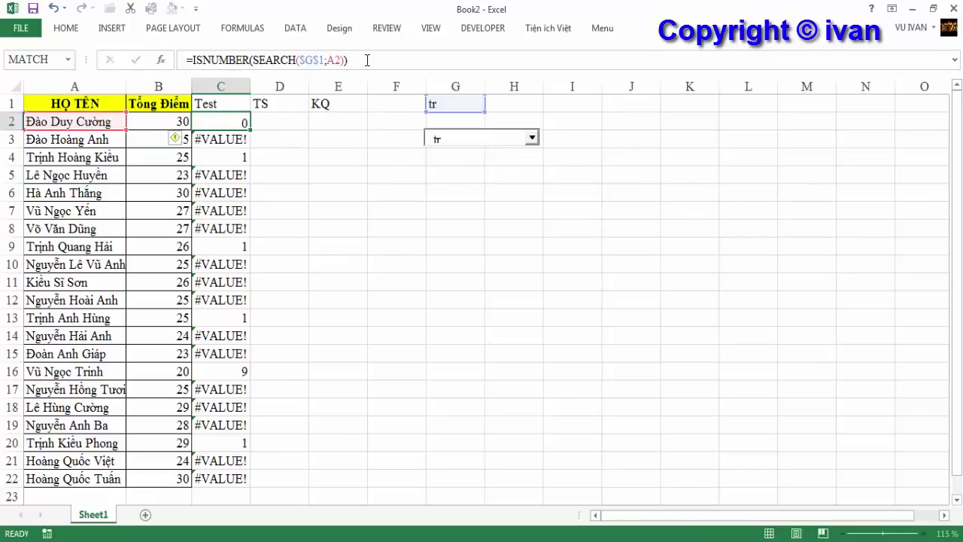
# Fill the ISNUMBER formula down to C22 and reopen C2 for editing.
pyautogui.click(232, 120)
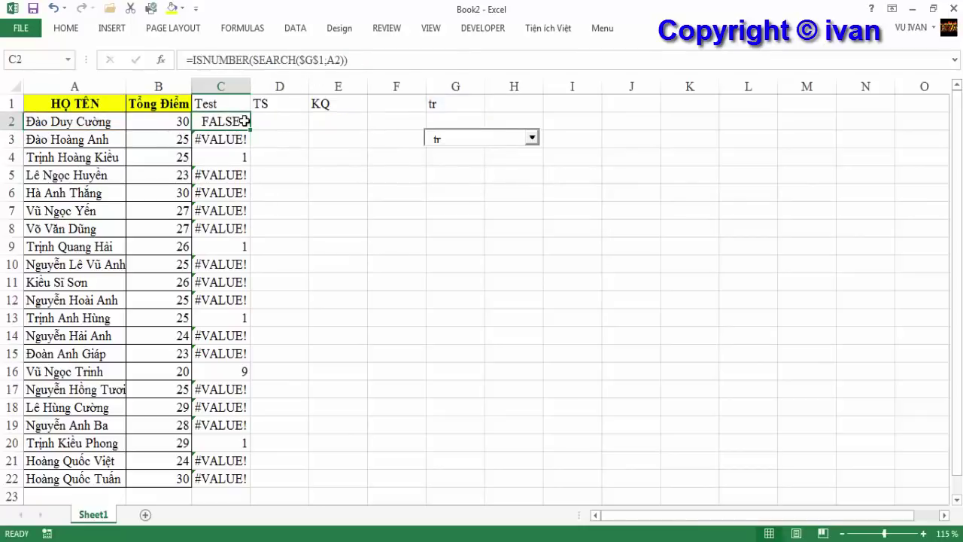
pyautogui.doubleClick(250, 129)
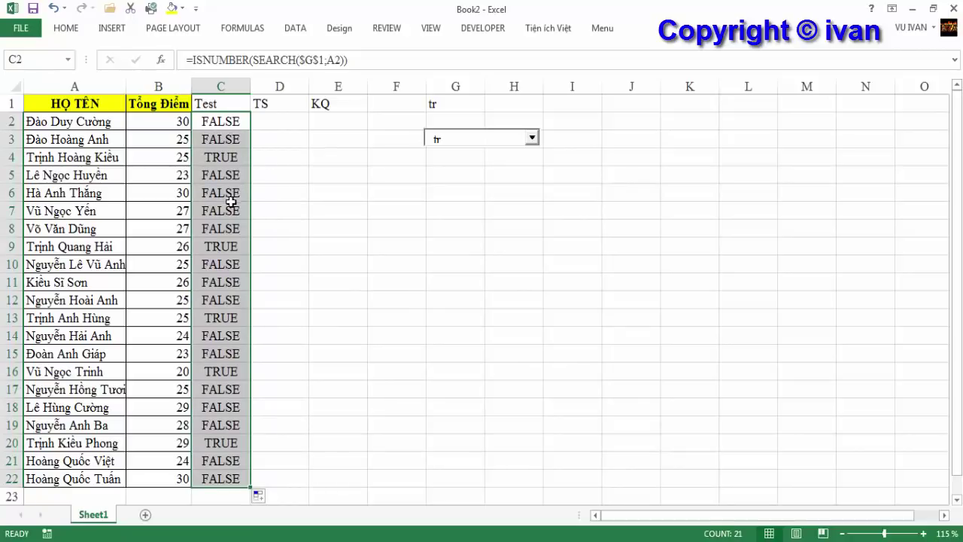
pyautogui.doubleClick(206, 120)
pyautogui.click(202, 121)
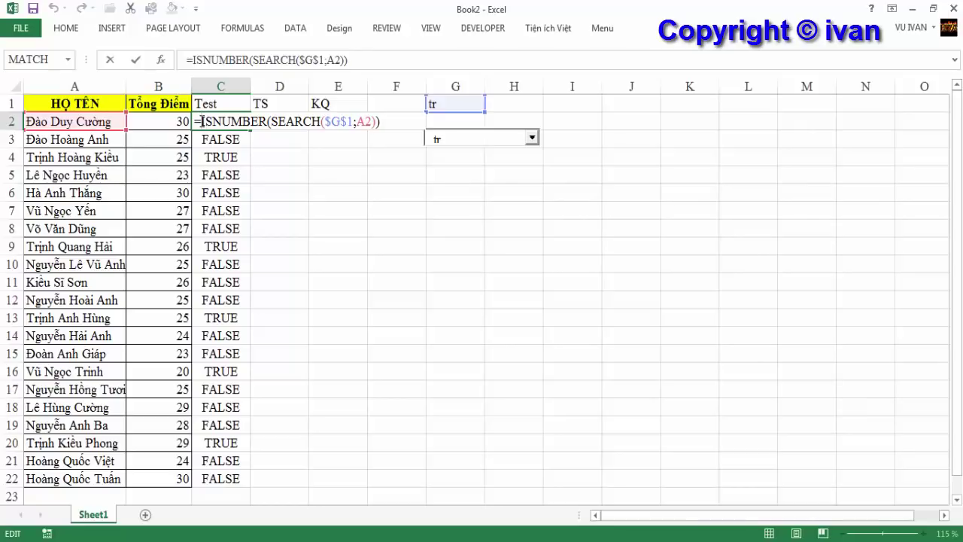
# Prefix the C2 formula with -- and fill the 1/0 version down the Test column.
pyautogui.write('--')
pyautogui.press('Return')
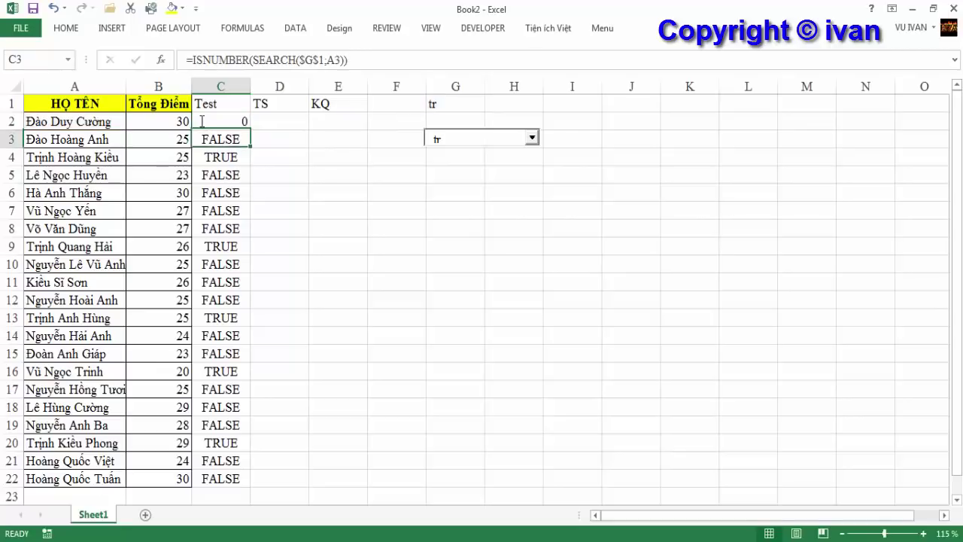
pyautogui.click(239, 118)
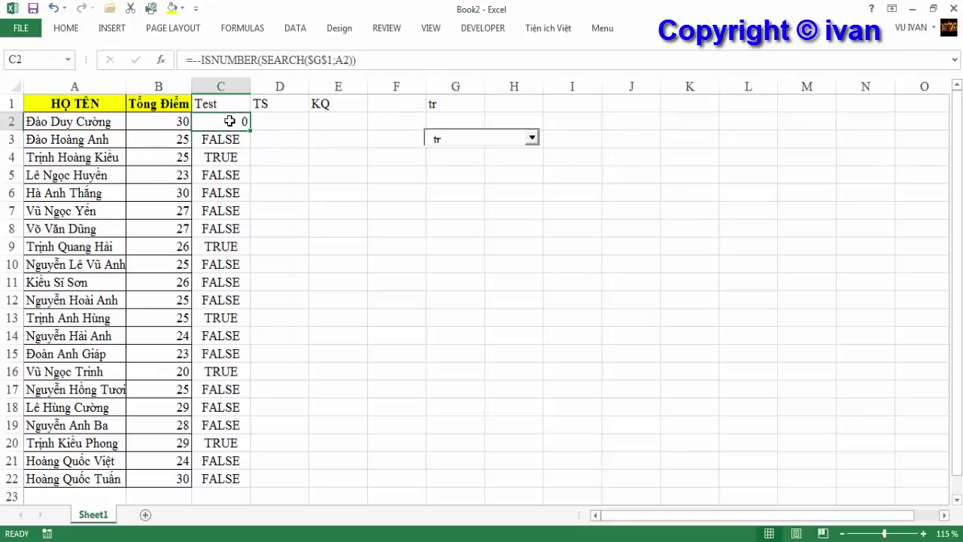
pyautogui.doubleClick(249, 129)
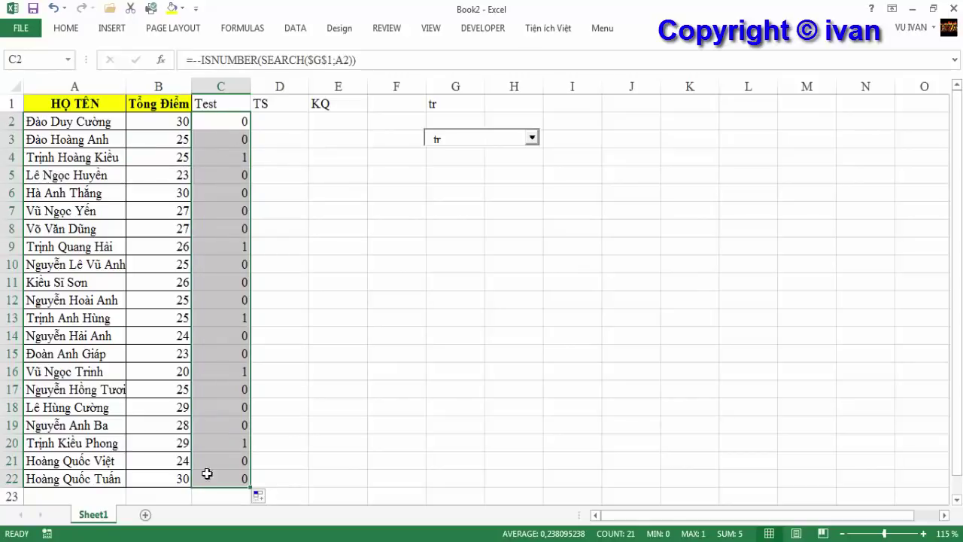
pyautogui.click(225, 157)
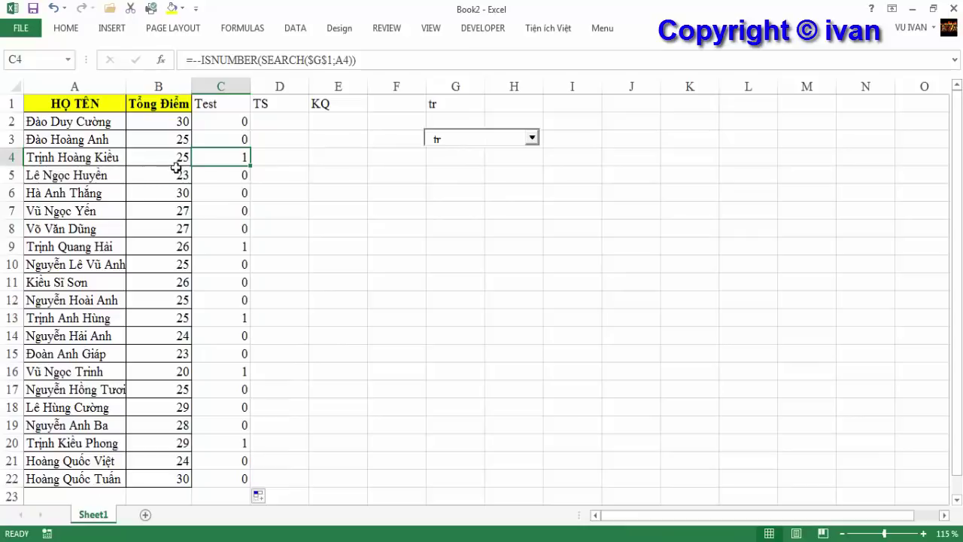
# Try 'h' and 'tr' in the combo box to watch the Test values update.
pyautogui.click(449, 139)
pyautogui.press('BackSpace')
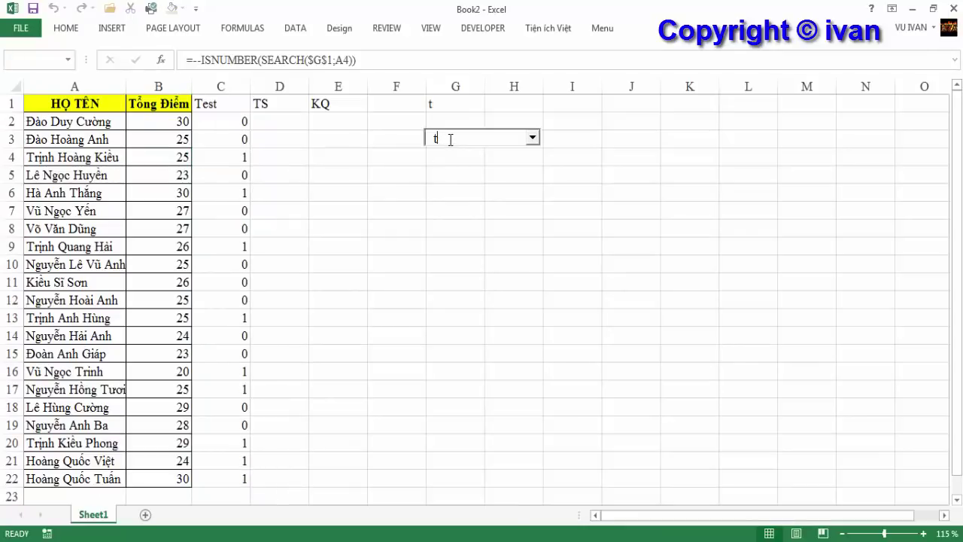
pyautogui.write('h')
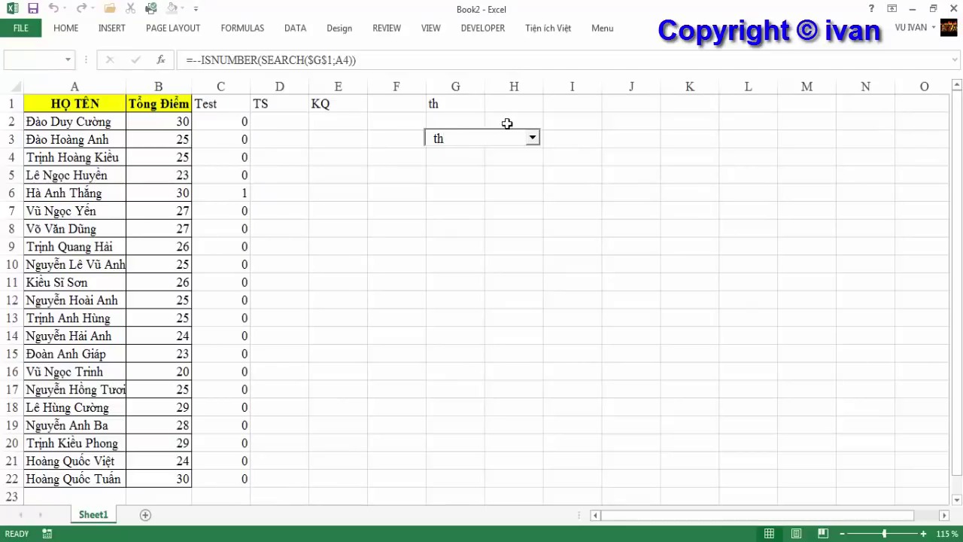
pyautogui.press('BackSpace')
pyautogui.press('BackSpace')
pyautogui.write('t')
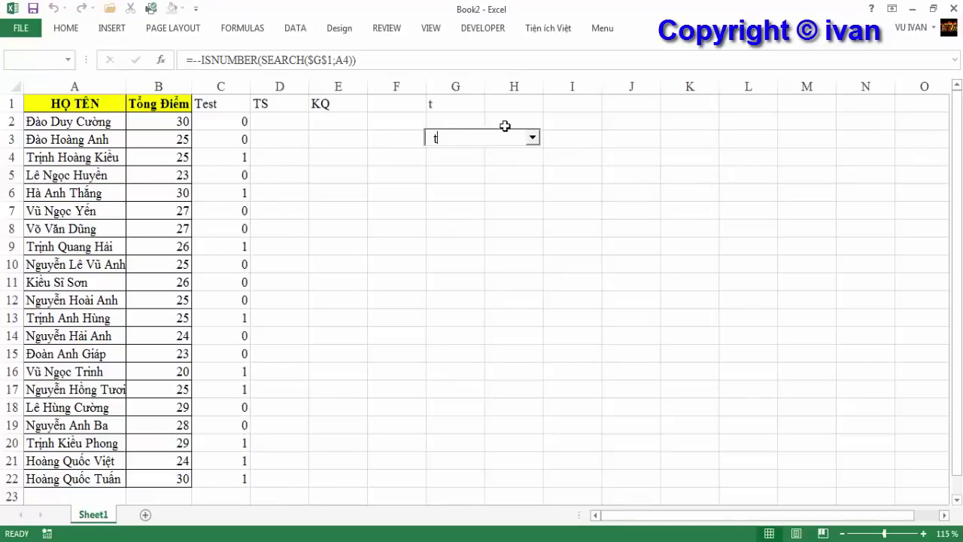
pyautogui.write('r')
pyautogui.press('BackSpace')
pyautogui.press('BackSpace')
pyautogui.write('h')
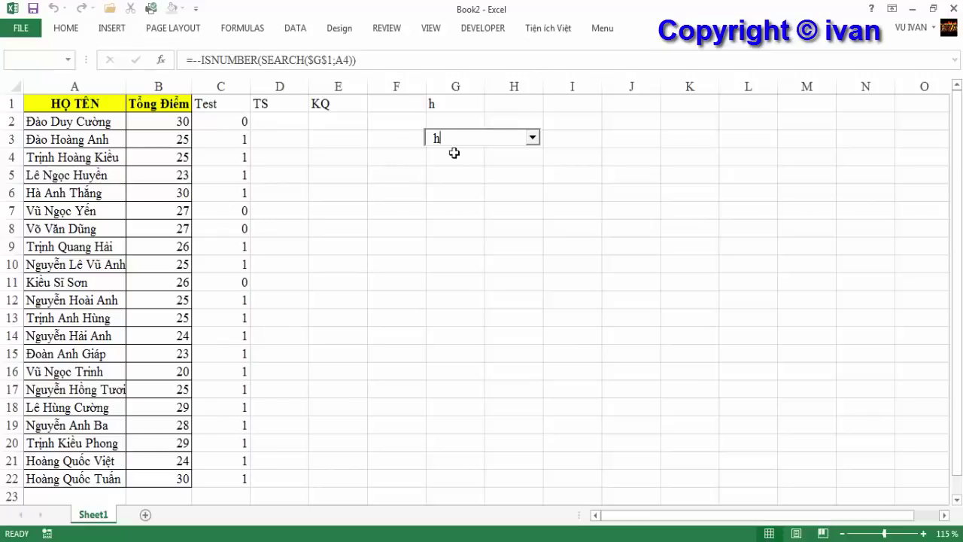
pyautogui.press('BackSpace')
pyautogui.write('tr')
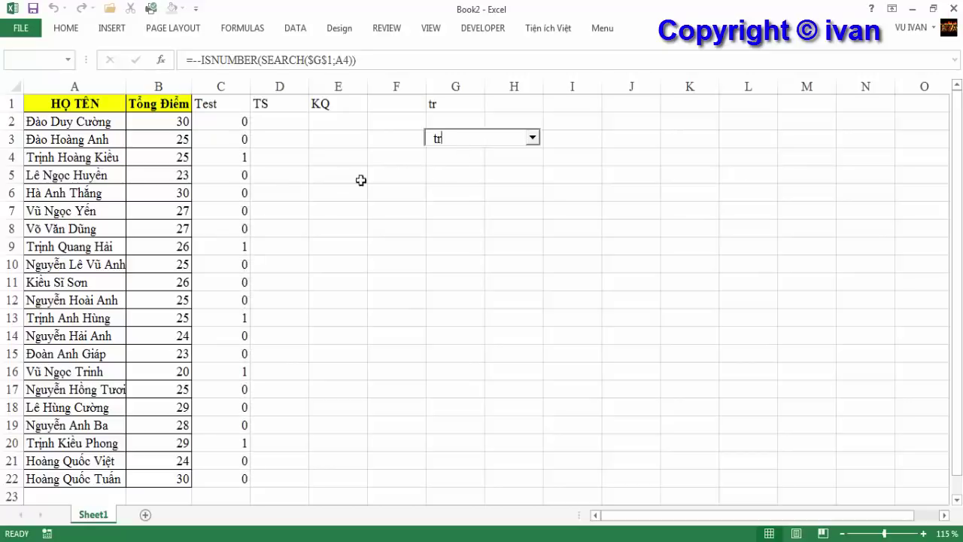
pyautogui.click(240, 126)
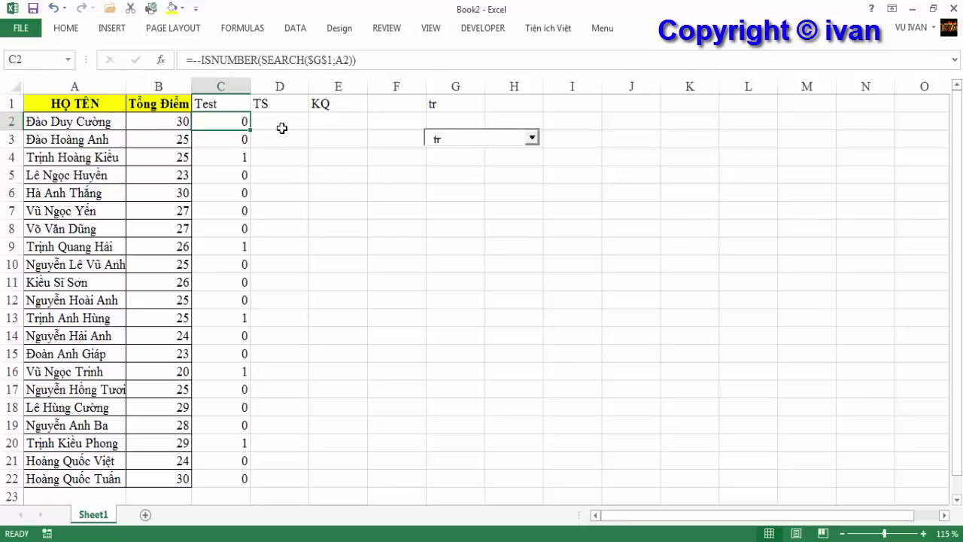
pyautogui.click(279, 123)
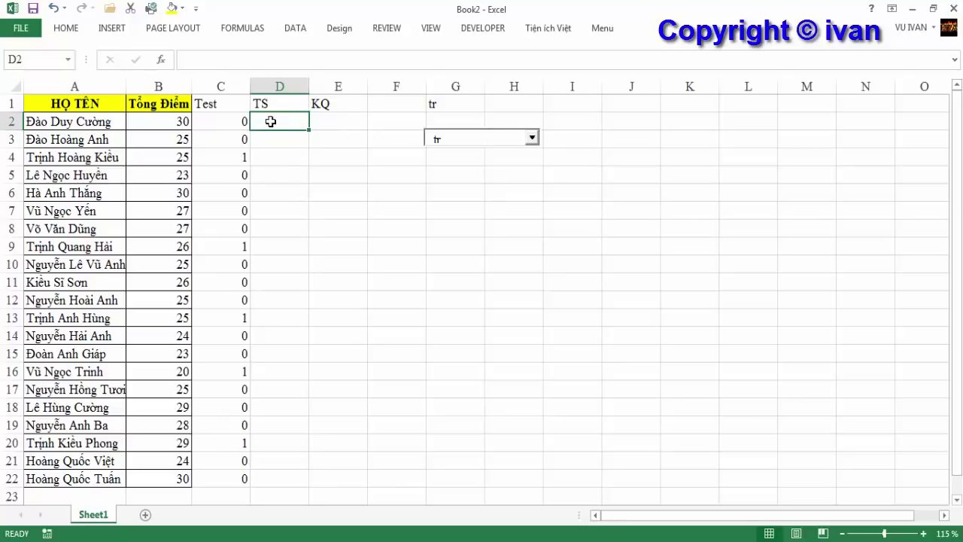
# Enter =IF(C2=1;COUNTIF($C$2:$C2;1);"") in D2 to number matching rows.
pyautogui.write('=')
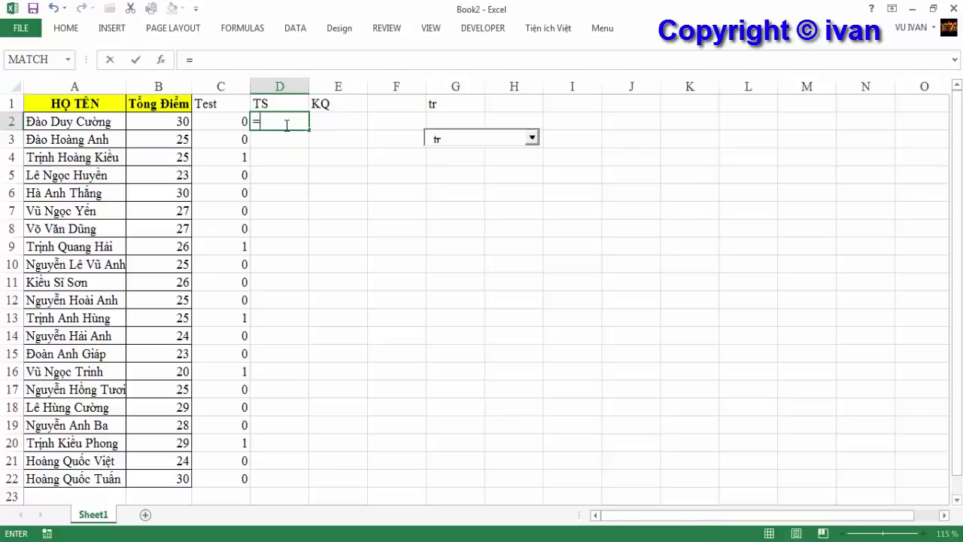
pyautogui.write('if')
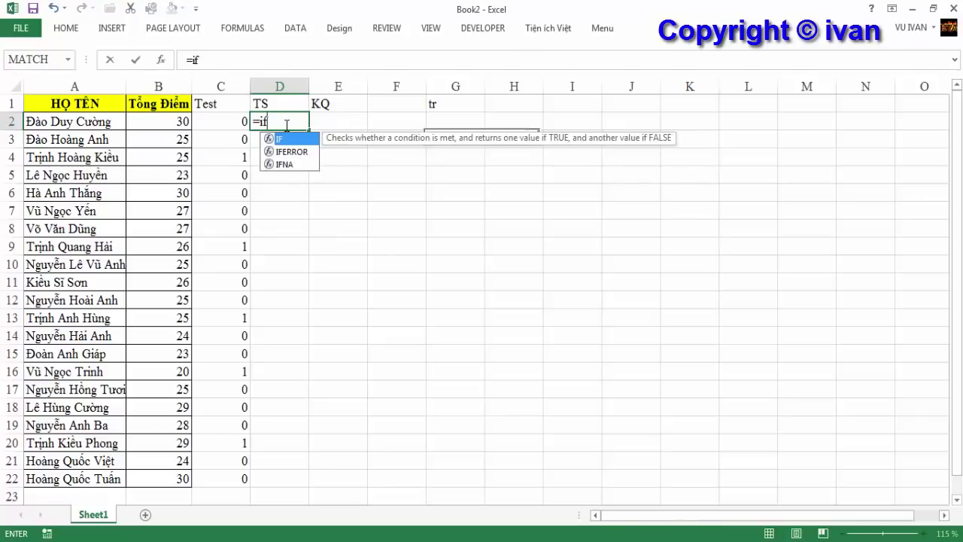
pyautogui.write('(')
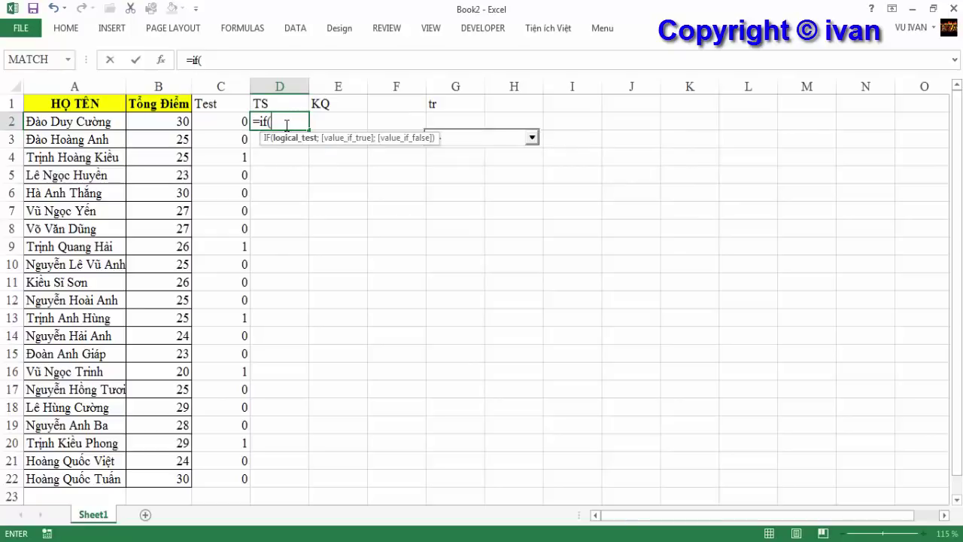
pyautogui.click(233, 123)
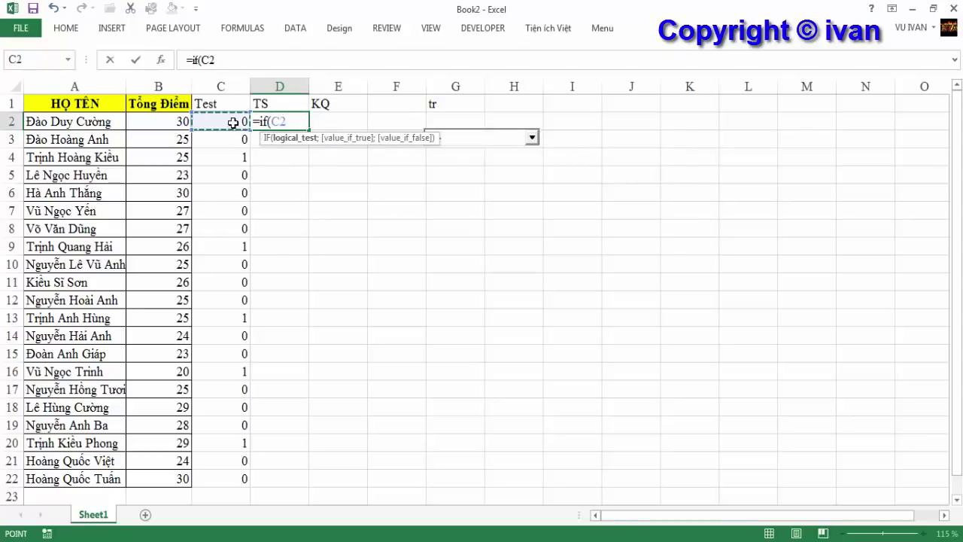
pyautogui.write('=1;')
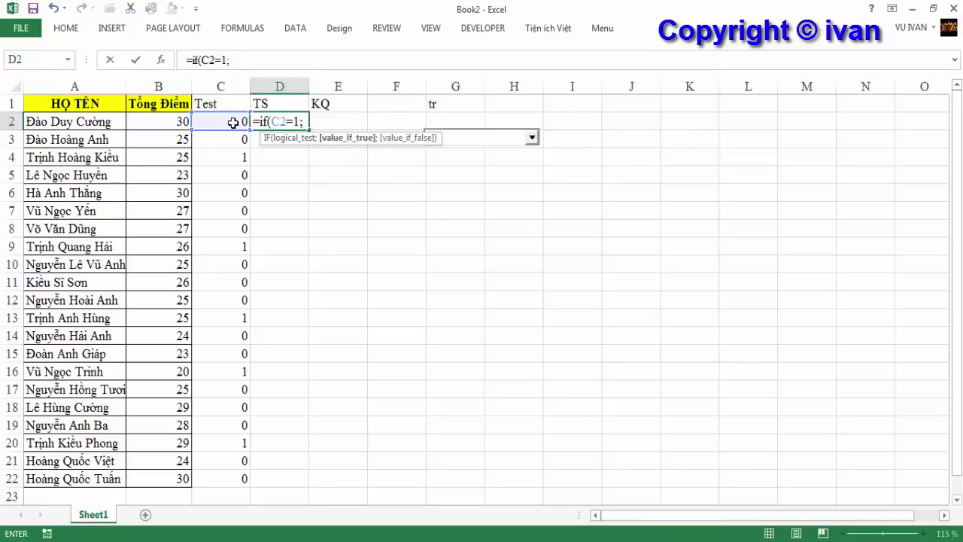
pyautogui.write('cou')
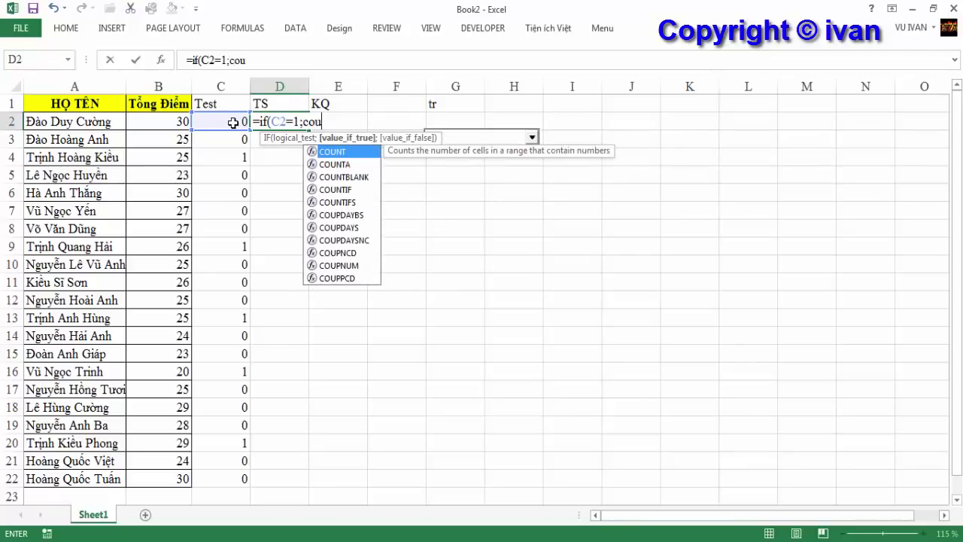
pyautogui.press('Down')
pyautogui.press('Down')
pyautogui.press('Down')
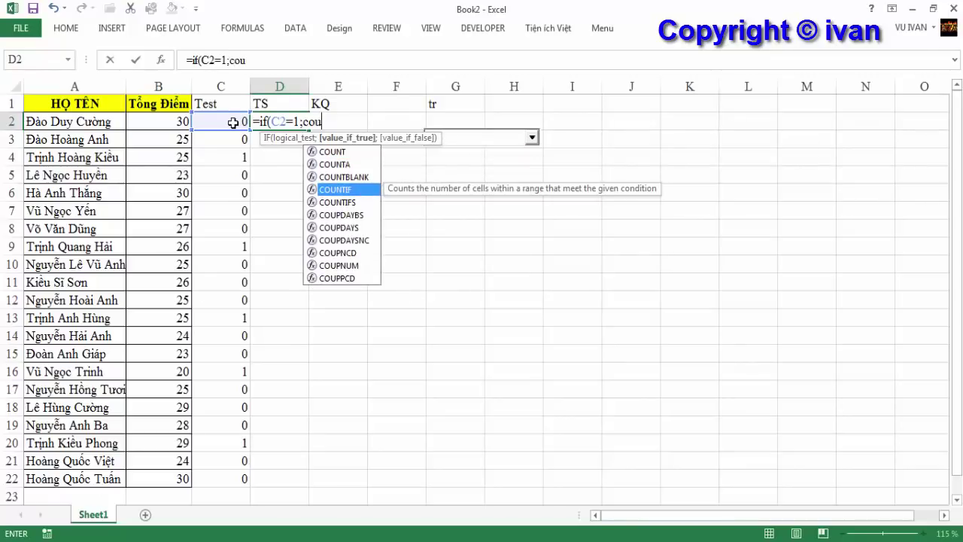
pyautogui.press('Tab')
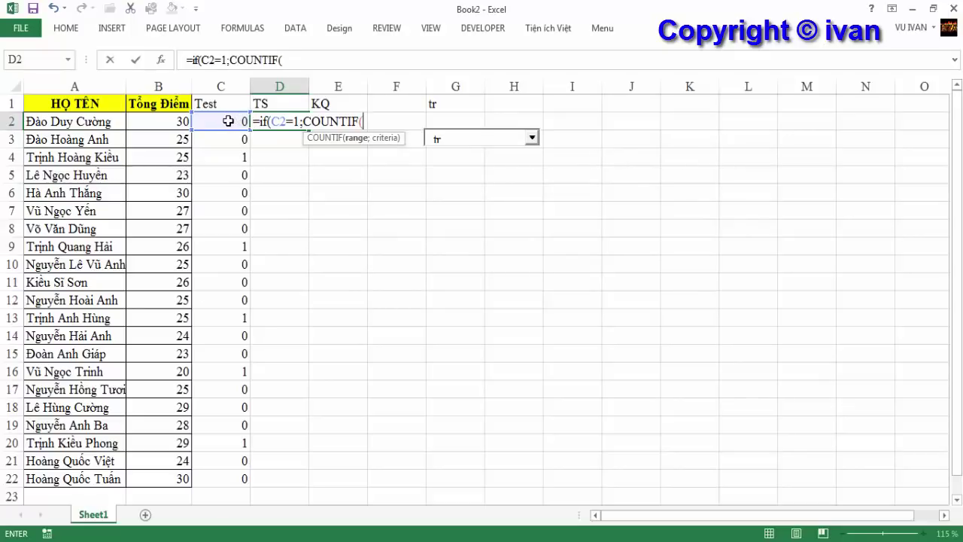
pyautogui.moveTo(228, 121); pyautogui.dragTo(224, 468)
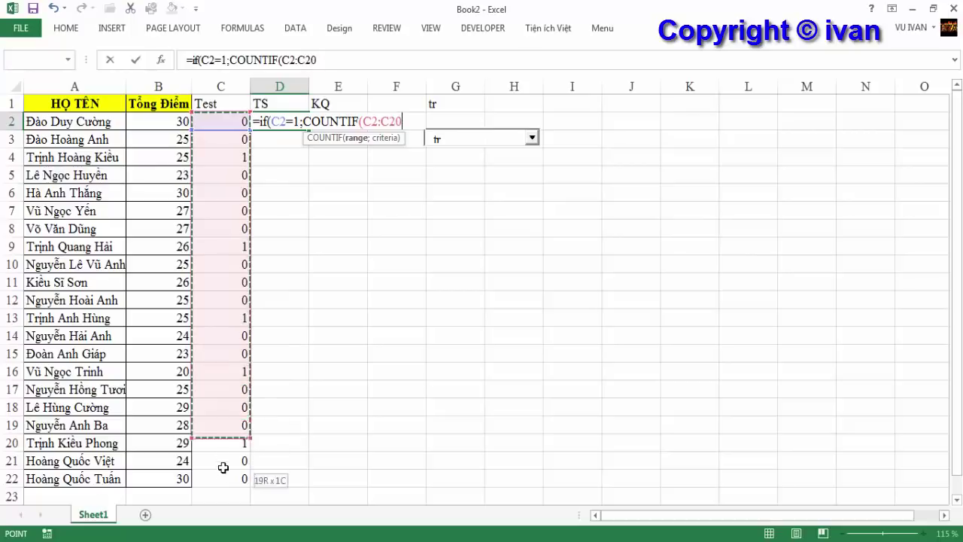
pyautogui.moveTo(224, 468); pyautogui.dragTo(229, 142)
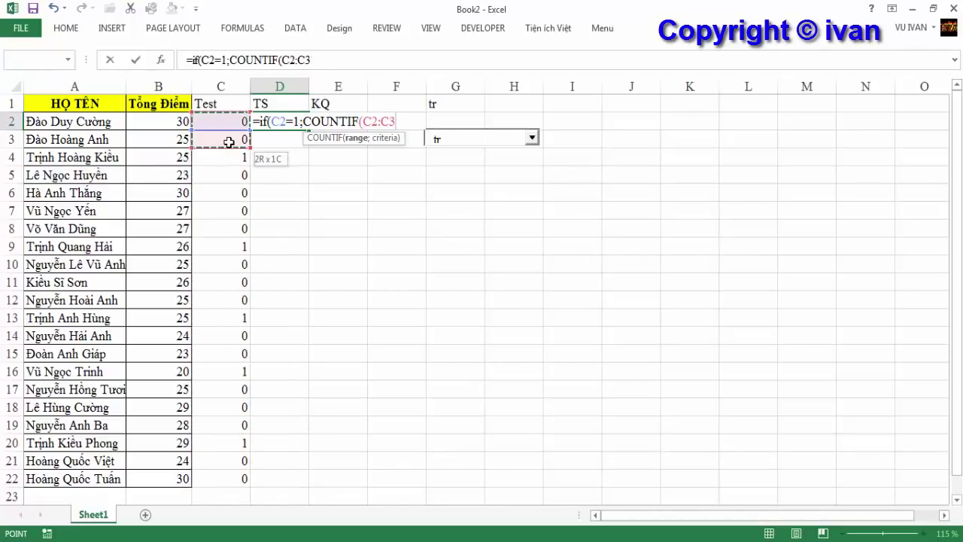
pyautogui.press('BackSpace')
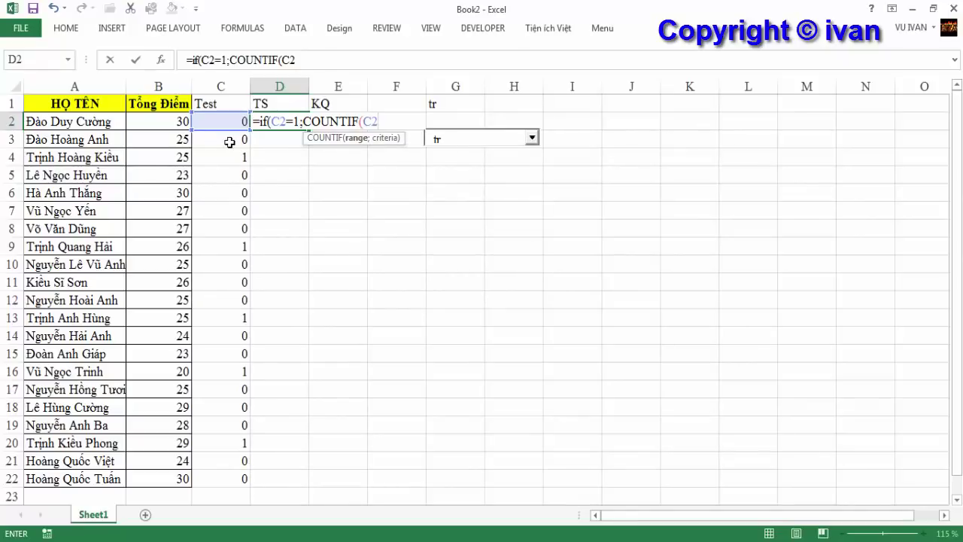
pyautogui.press('F4')
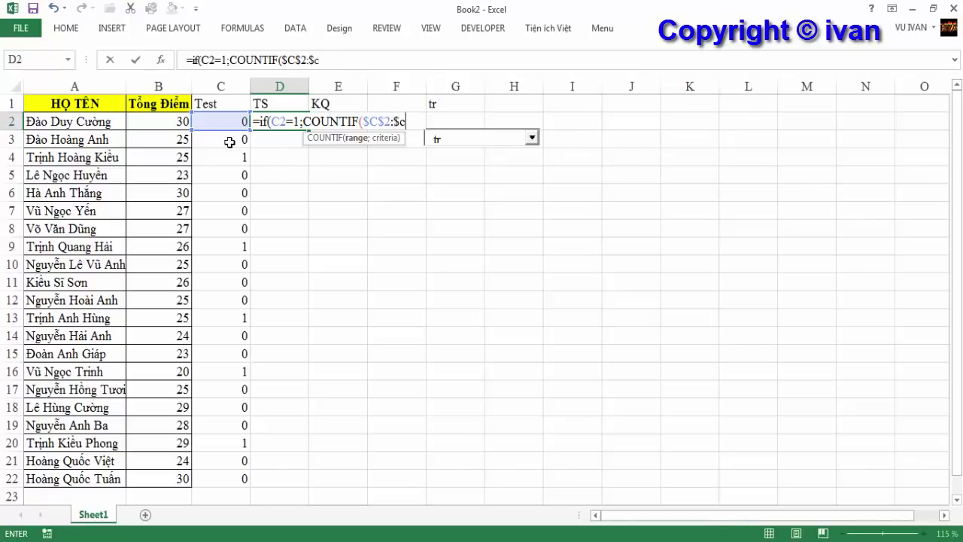
pyautogui.write('2')
pyautogui.write(';1)')
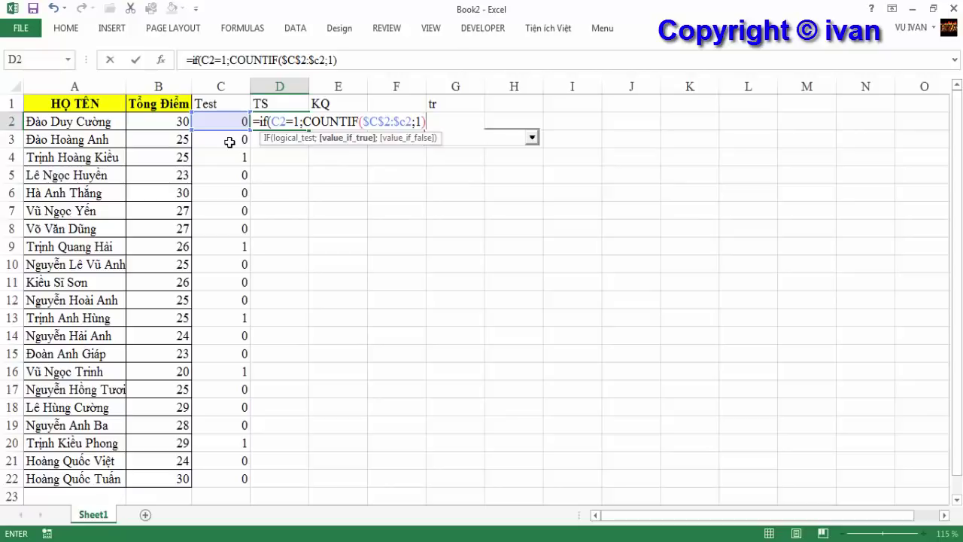
pyautogui.write(';')
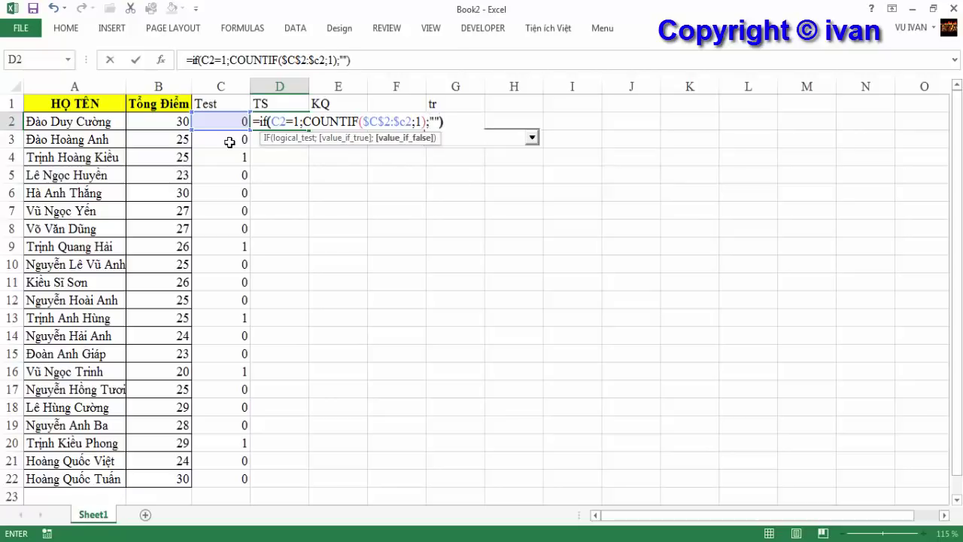
pyautogui.press('Return')
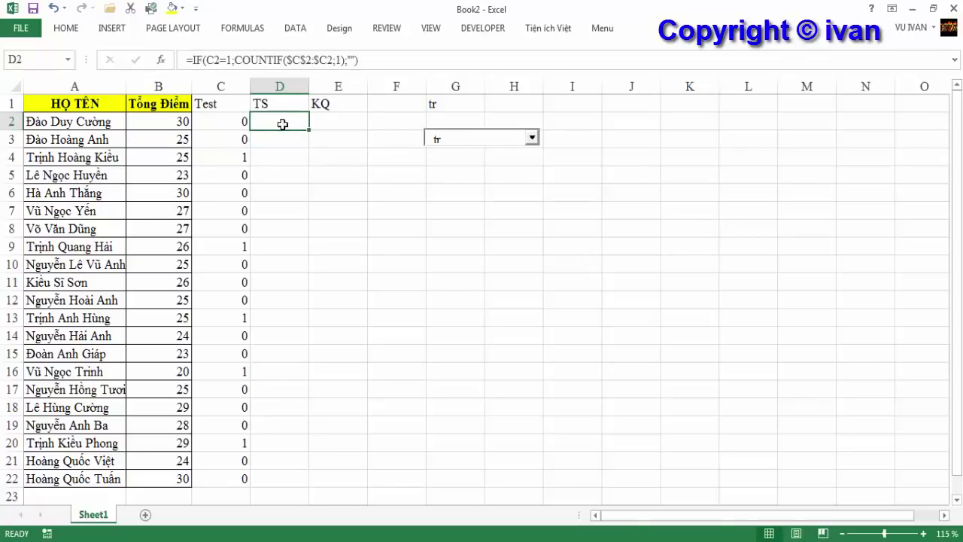
pyautogui.click(272, 123)
# Fill the COUNTIF running count down column TS and verify matches numbered 1 to 5 in rows 4, 9, 13, 16, 20.
pyautogui.doubleClick(309, 130)
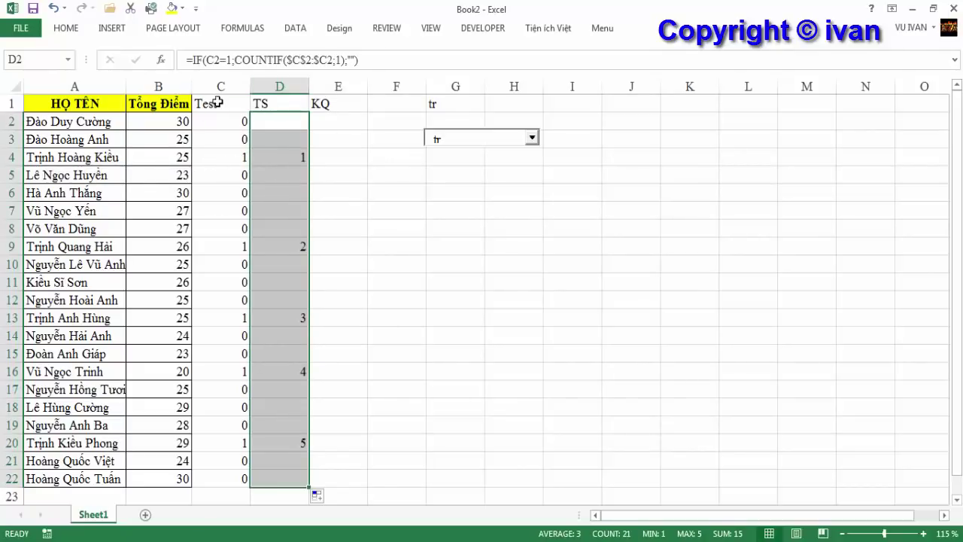
pyautogui.click(297, 157)
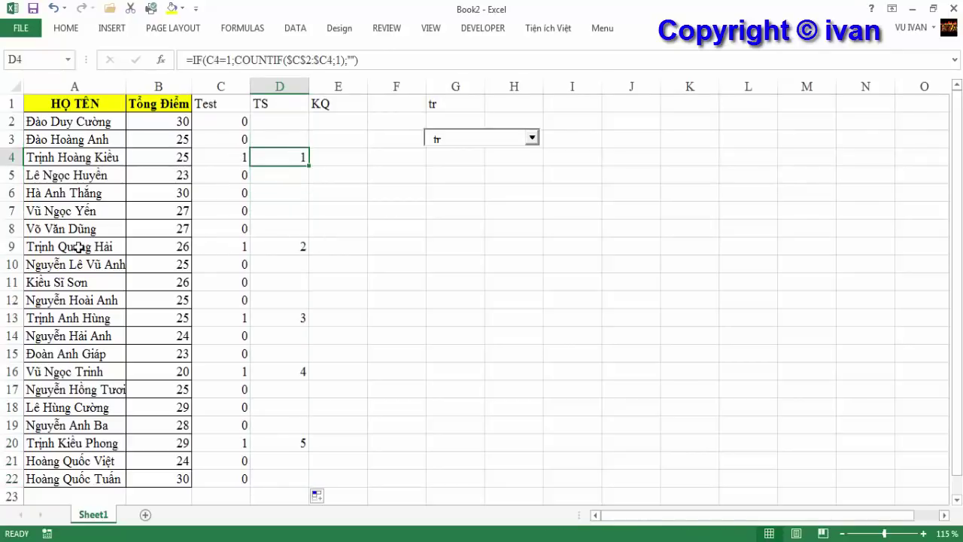
pyautogui.click(232, 248)
pyautogui.click(295, 246)
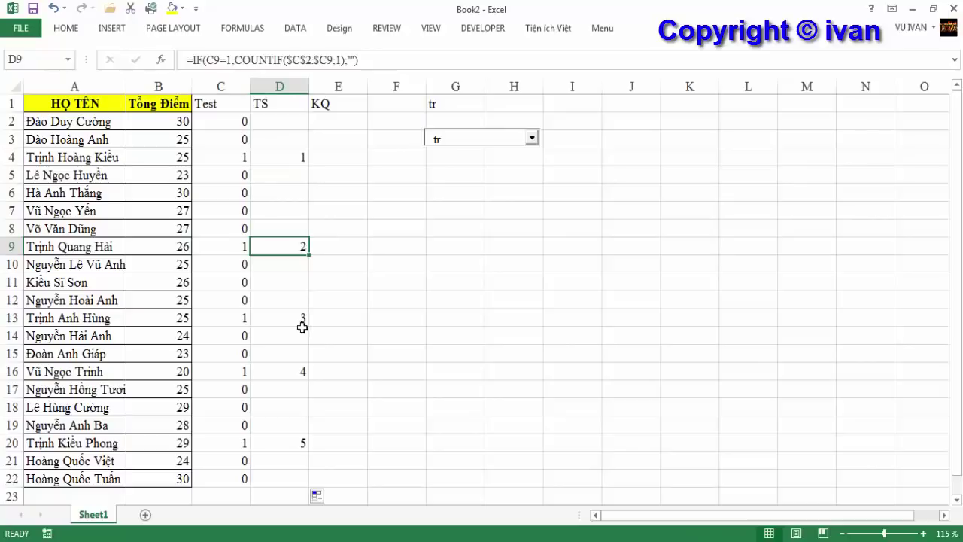
pyautogui.click(302, 318)
pyautogui.click(302, 370)
pyautogui.click(298, 443)
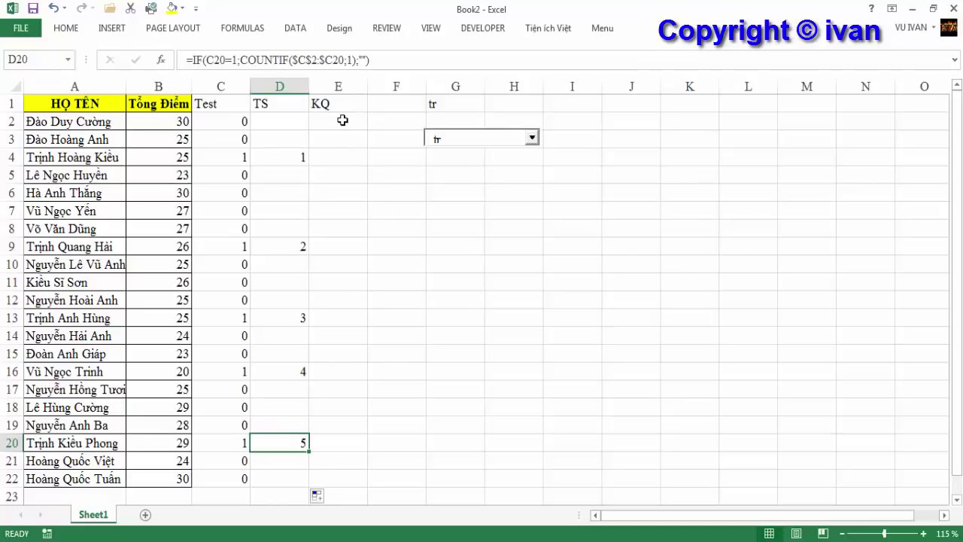
pyautogui.click(333, 121)
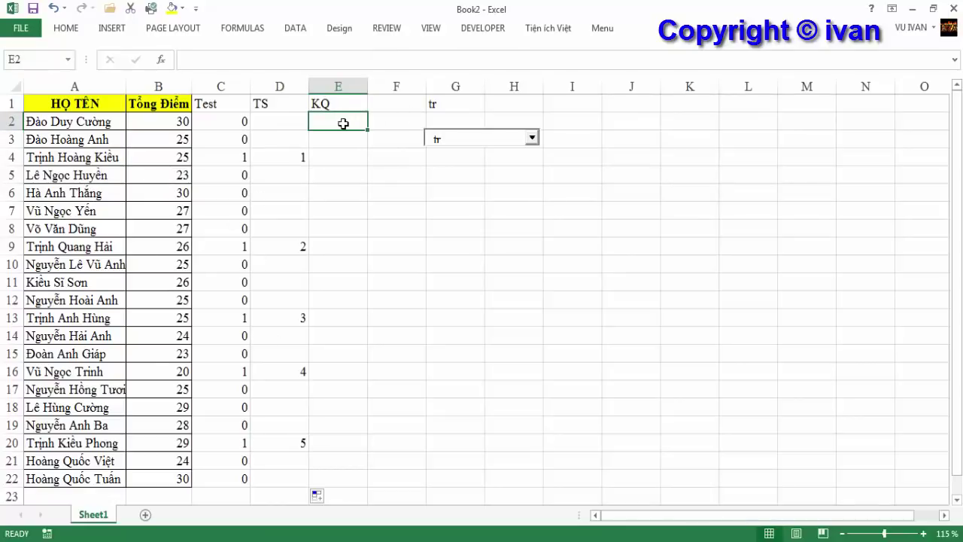
# Start E2's formula as =INDEX over the absolute name range $A$2:$A$22.
pyautogui.write('=in')
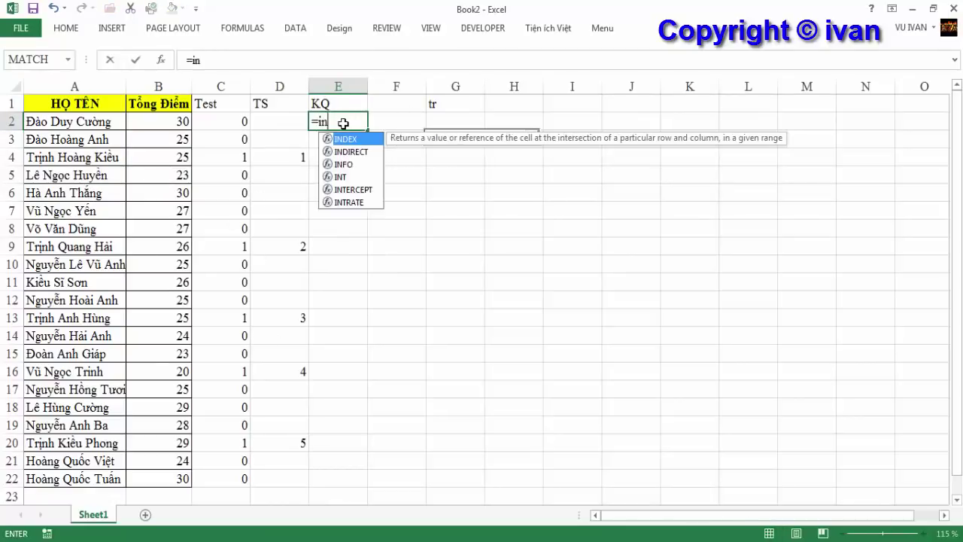
pyautogui.write('de')
pyautogui.press('Tab')
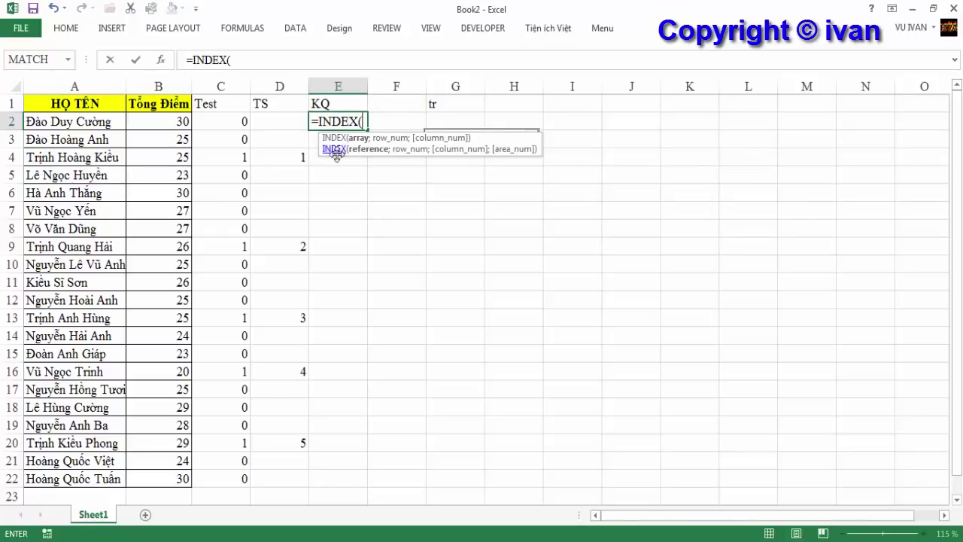
pyautogui.moveTo(94, 121)
pyautogui.mouseDown()
pyautogui.moveTo(75, 283)
pyautogui.moveTo(75, 479)
pyautogui.mouseUp()
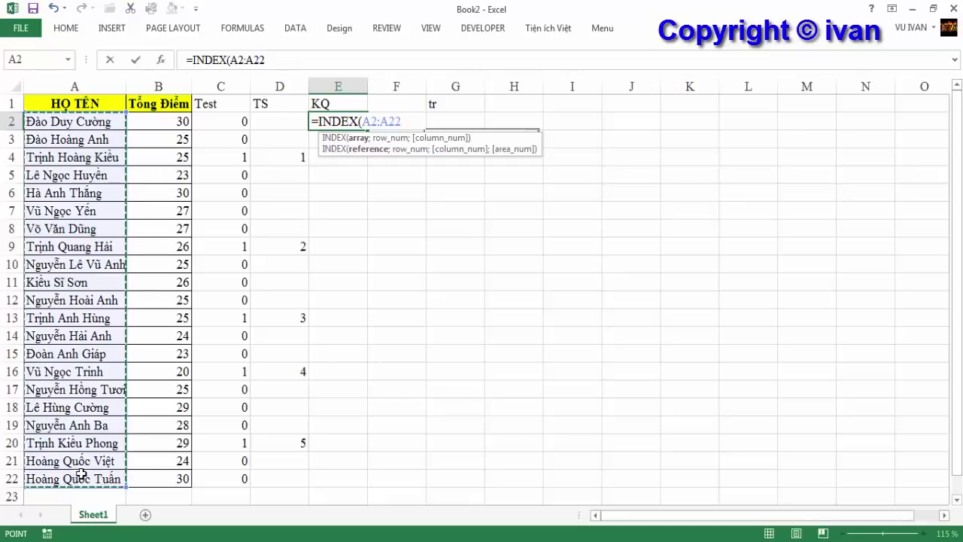
pyautogui.press('F4')
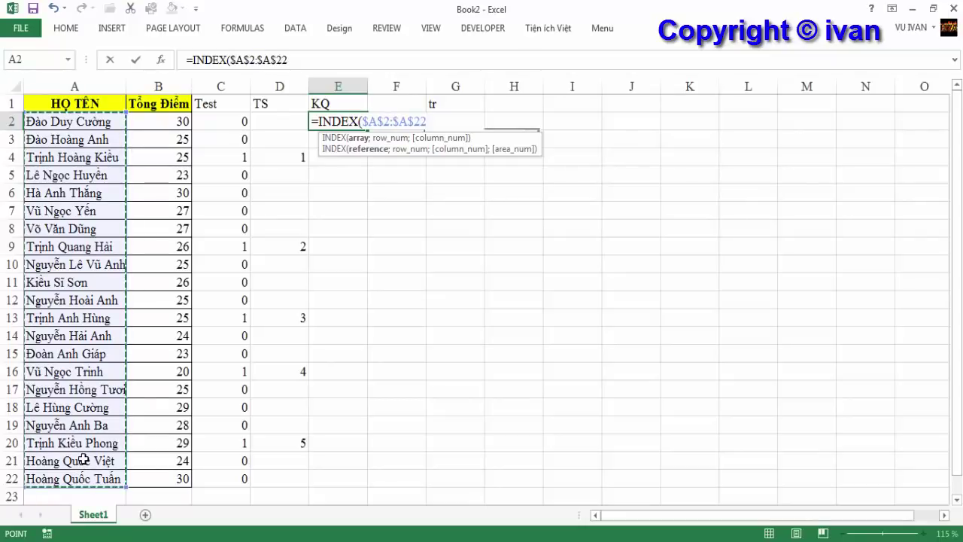
# Add MATCH with ROWS($D$2:$D2) as lookup value and $D$2:$D$22 as lookup array.
pyautogui.write(';')
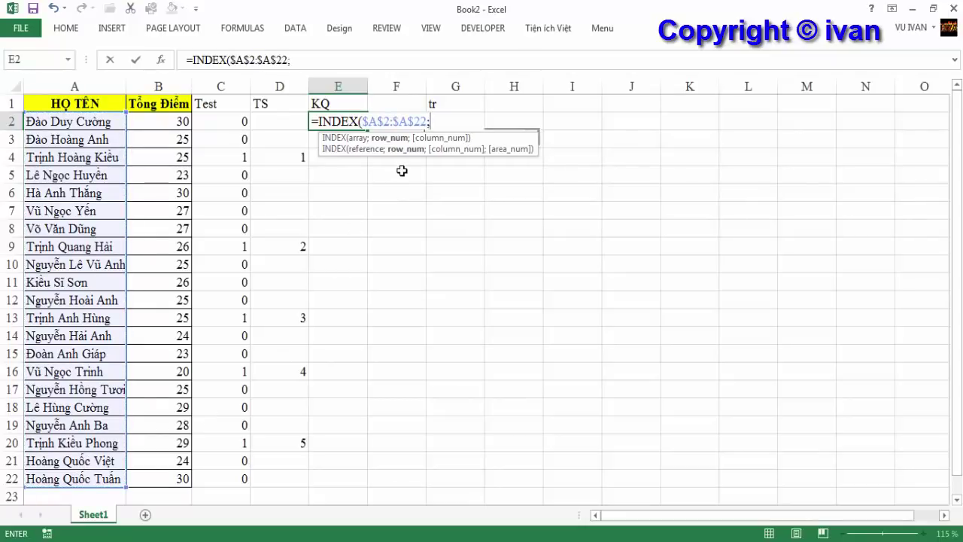
pyautogui.write('m')
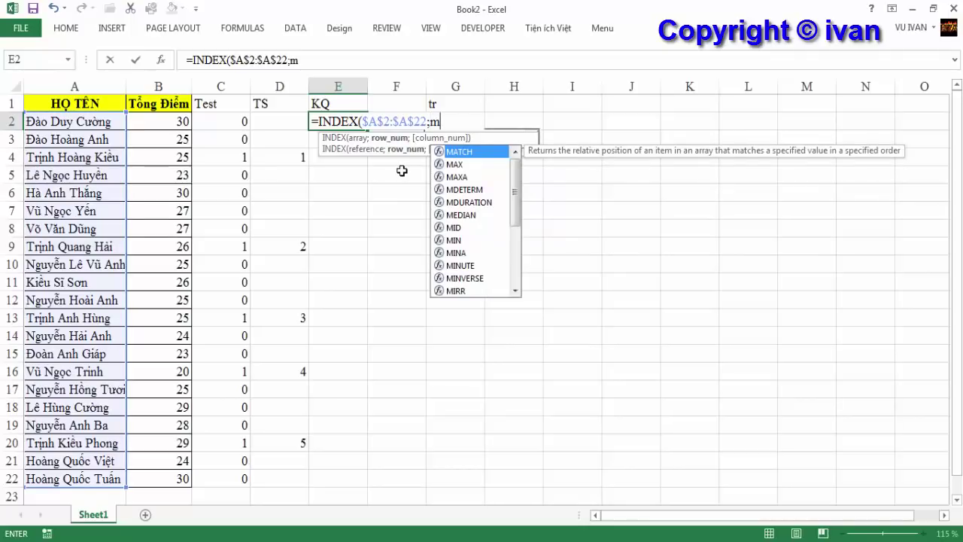
pyautogui.press('Tab')
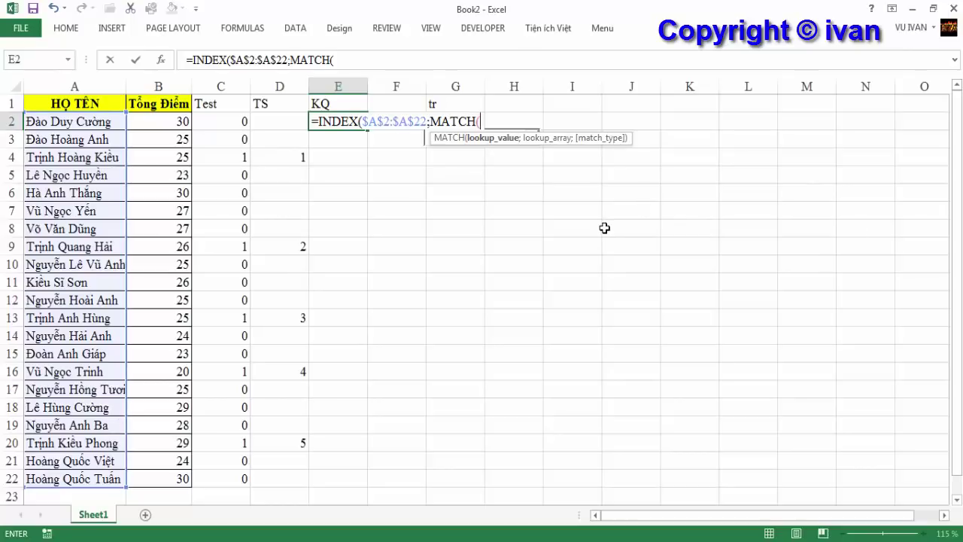
pyautogui.write('ro')
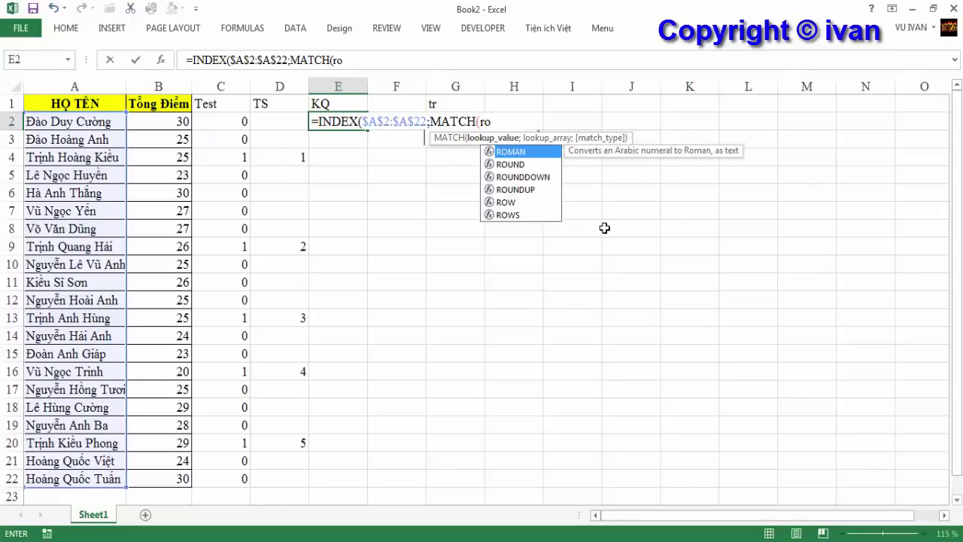
pyautogui.write('ws(')
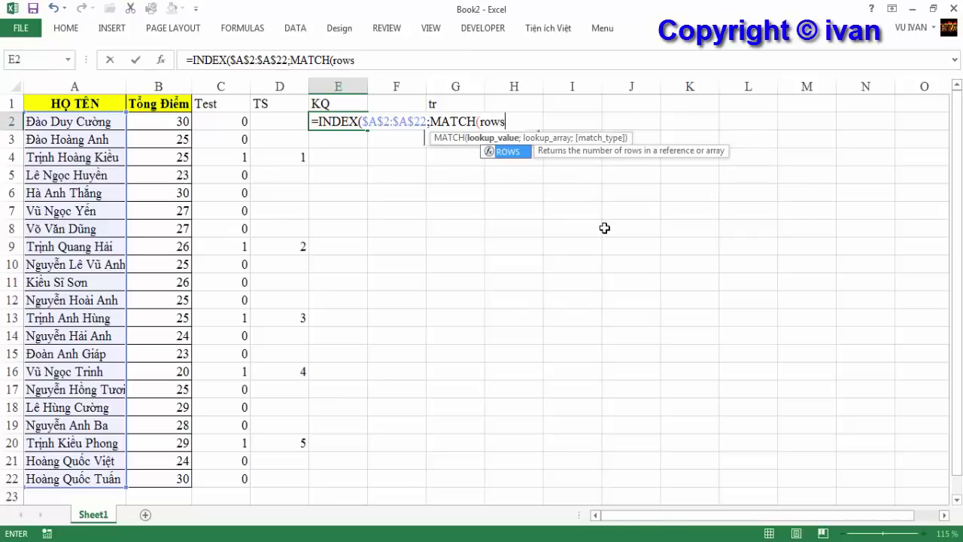
pyautogui.click(284, 121)
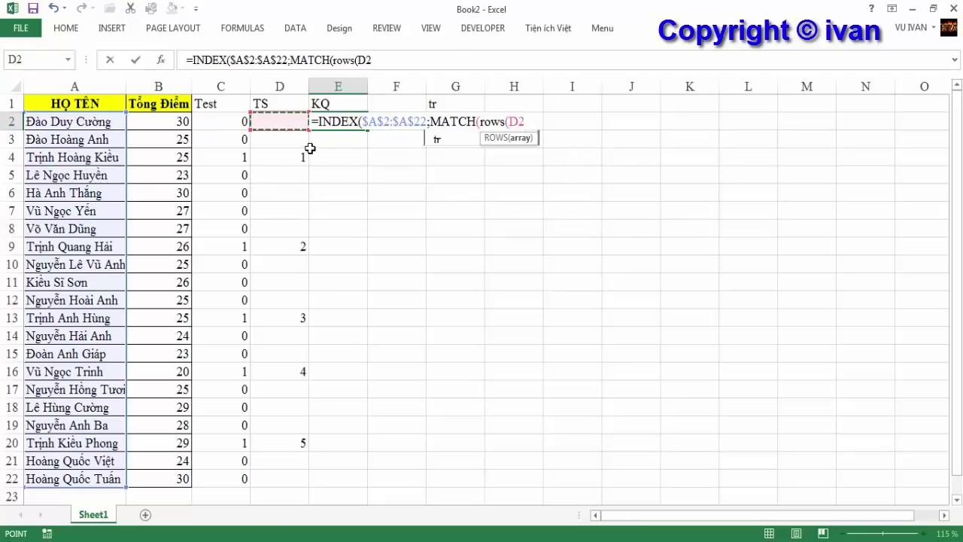
pyautogui.write('4')
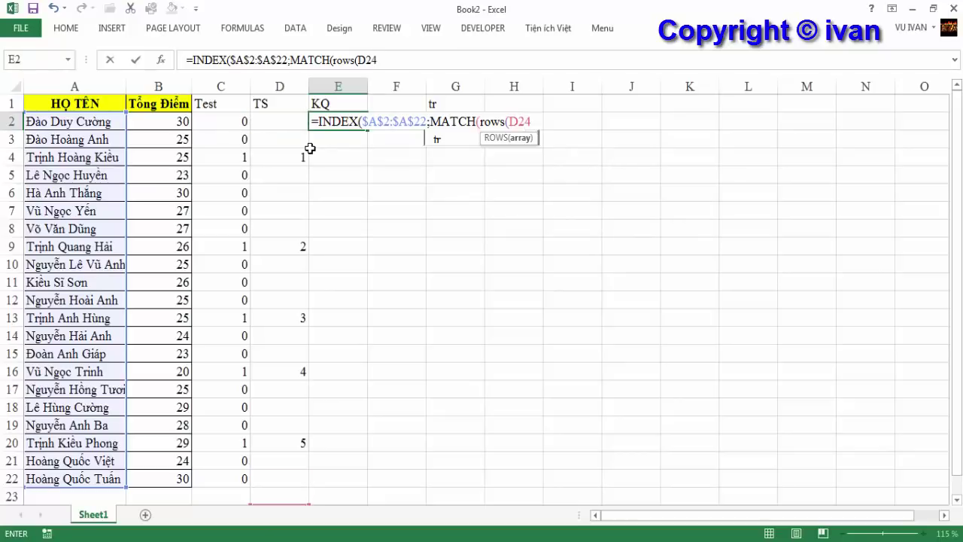
pyautogui.press('BackSpace')
pyautogui.press('F4')
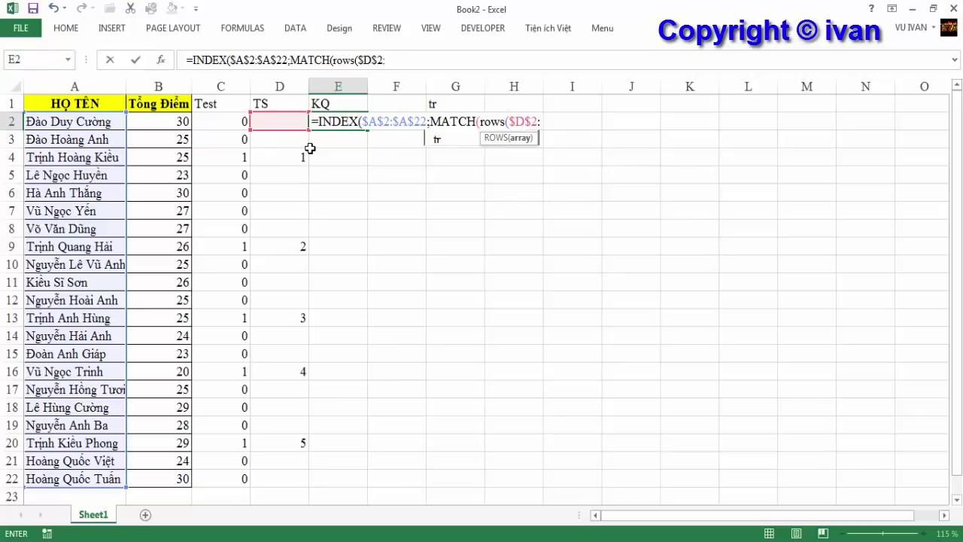
pyautogui.write('$d2')
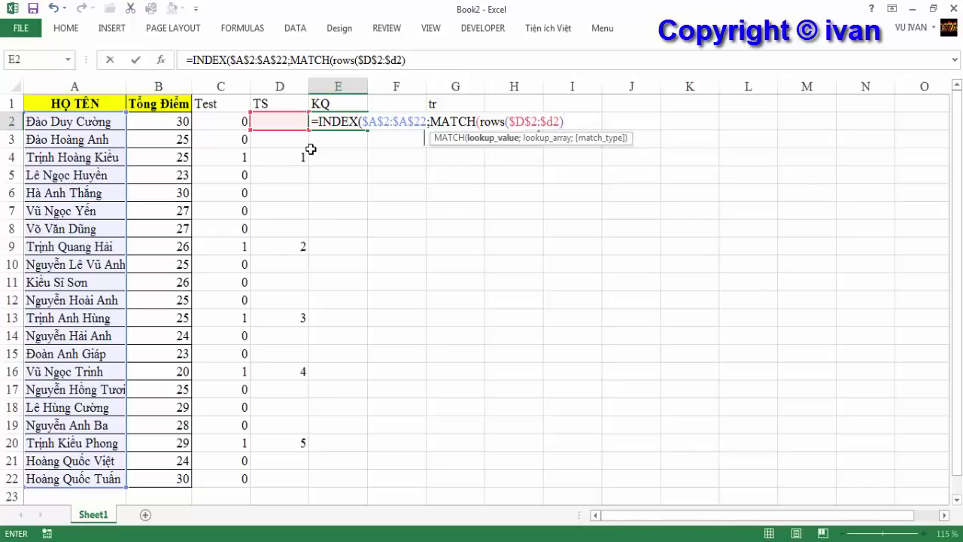
pyautogui.write(';')
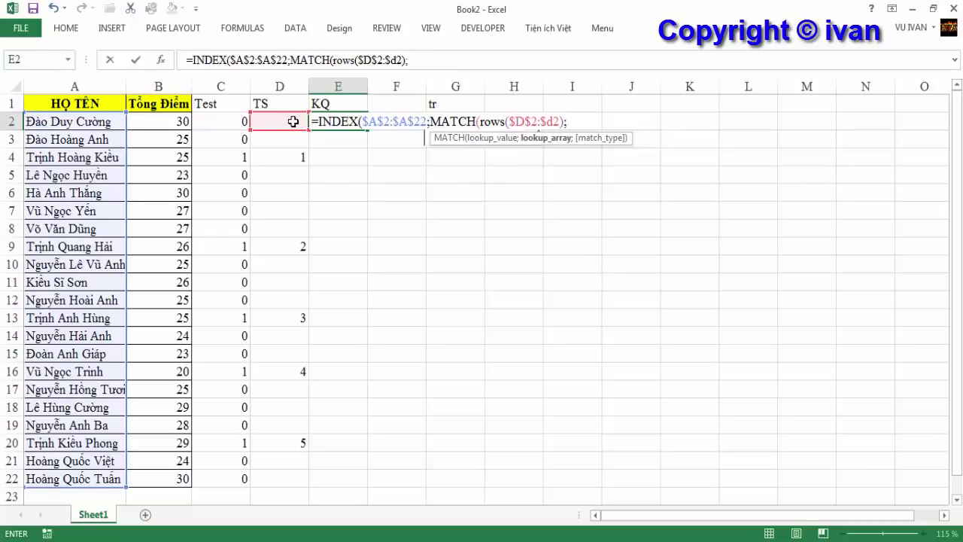
pyautogui.moveTo(290, 130); pyautogui.dragTo(296, 474)
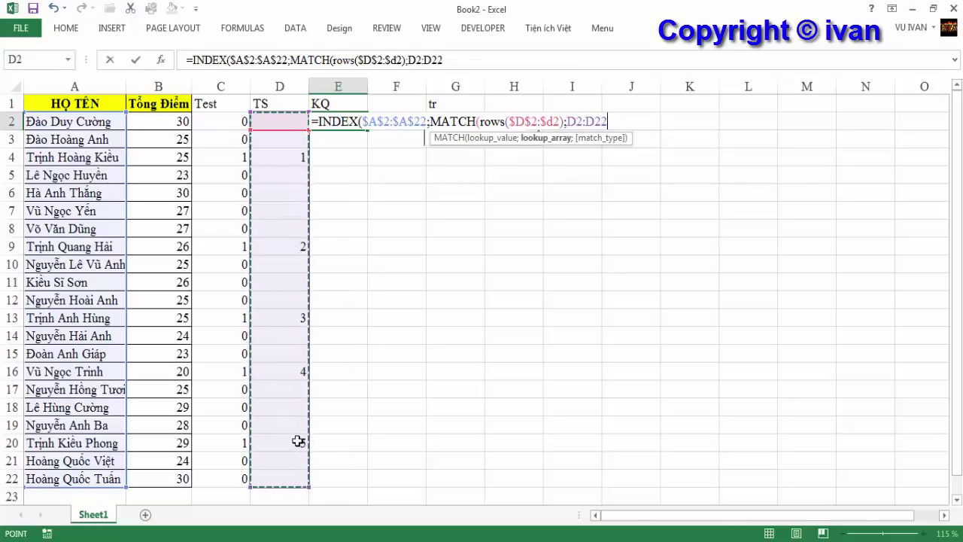
pyautogui.press('F4')
# Complete E2's INDEX/MATCH with 0 - Exact match and accept Excel's bracket correction.
pyautogui.write('$D$22;')
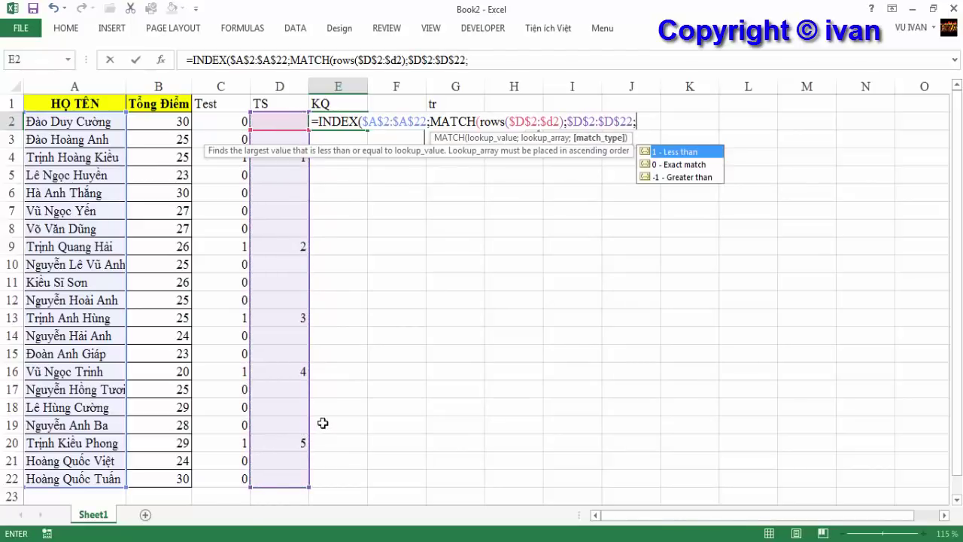
pyautogui.press('Down')
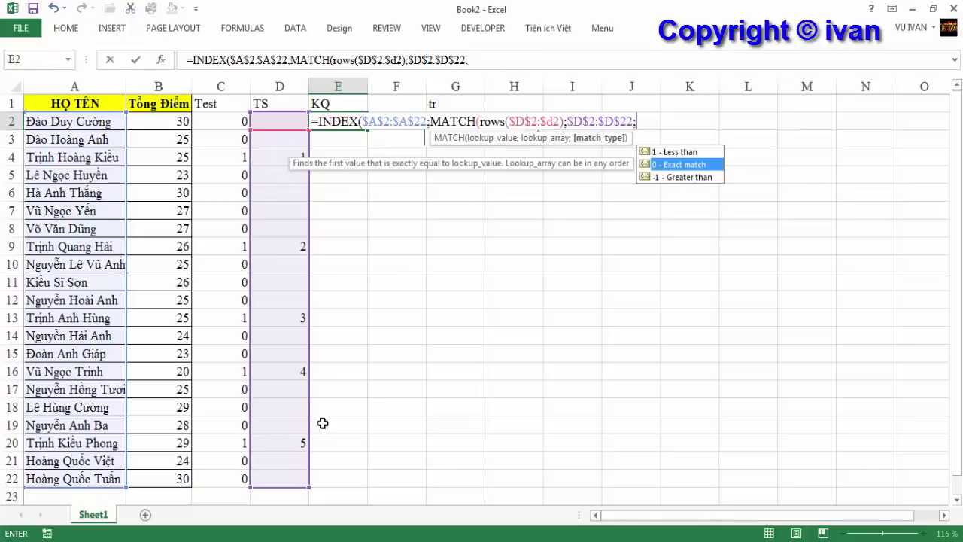
pyautogui.press('Tab')
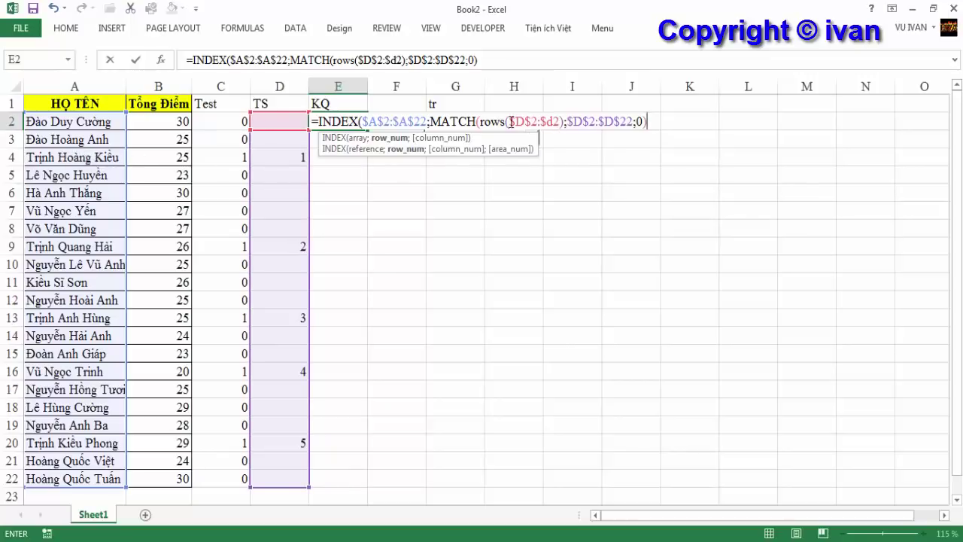
pyautogui.press('Return')
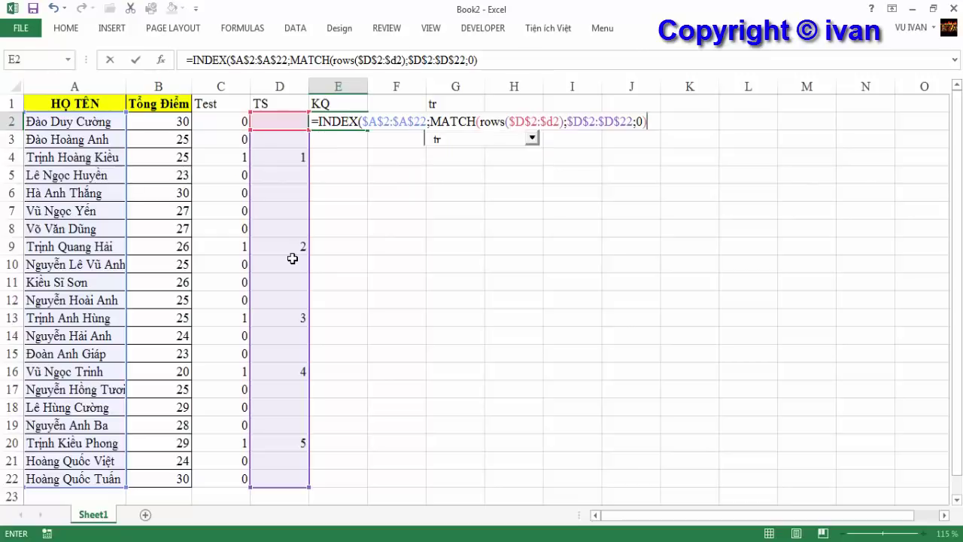
pyautogui.click(472, 331)
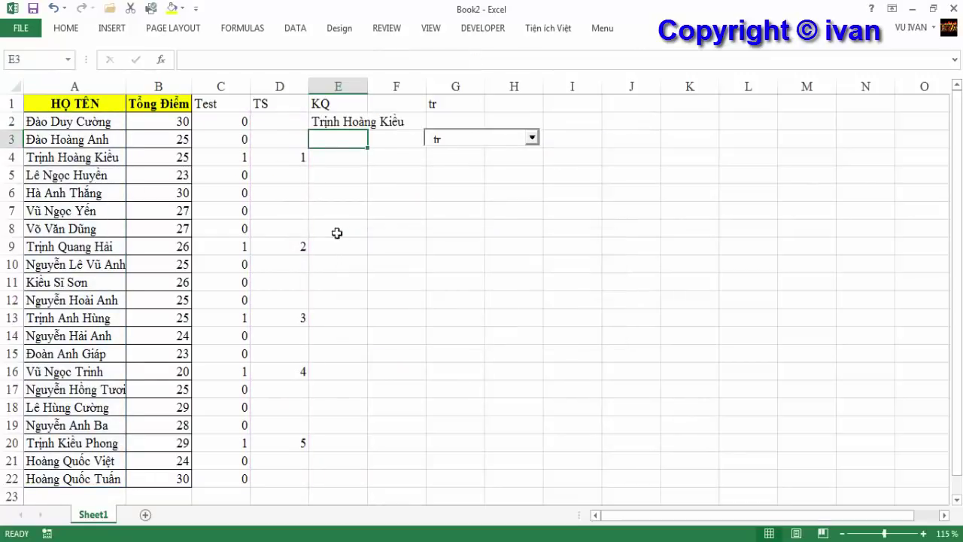
# Auto-fit column E and copy E2's lookup formula into E3.
pyautogui.click(355, 123)
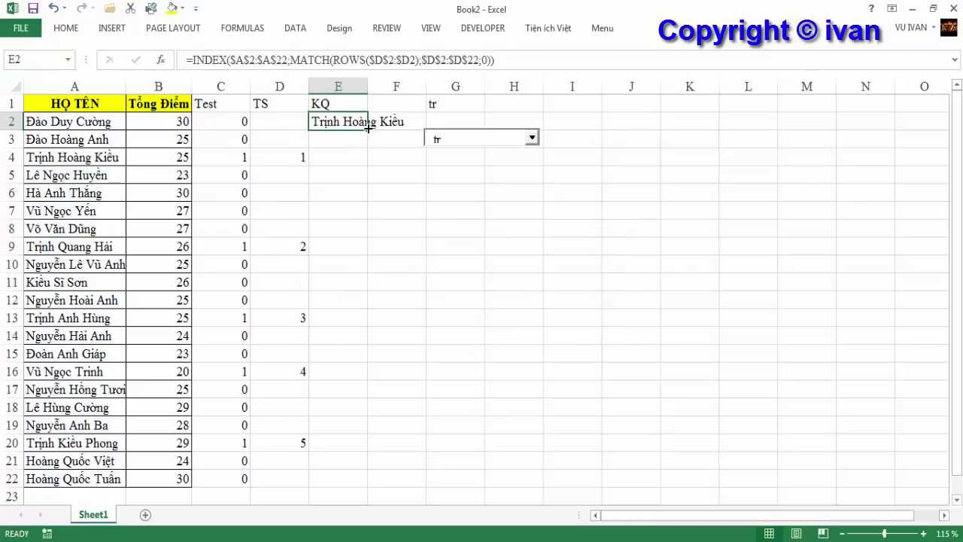
pyautogui.doubleClick(368, 86)
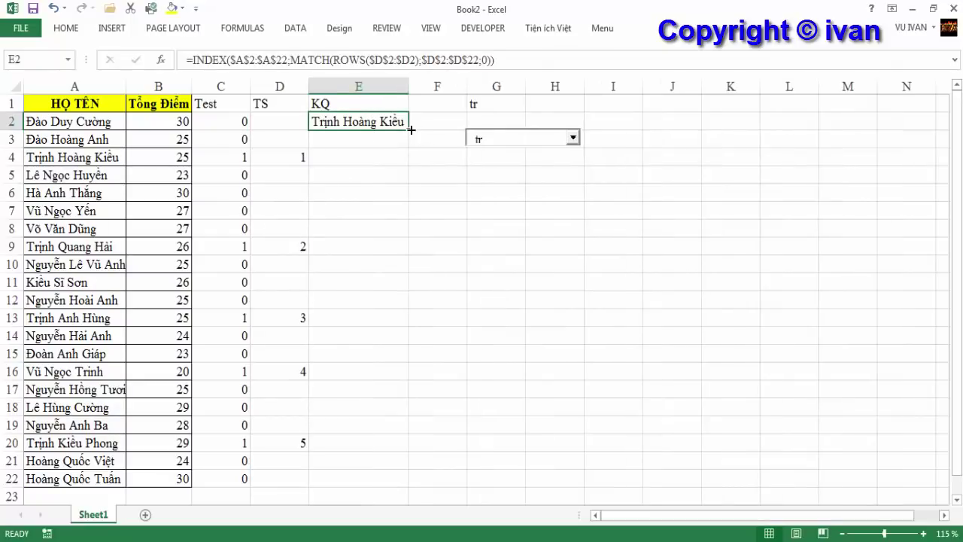
pyautogui.moveTo(410, 129); pyautogui.dragTo(406, 140)
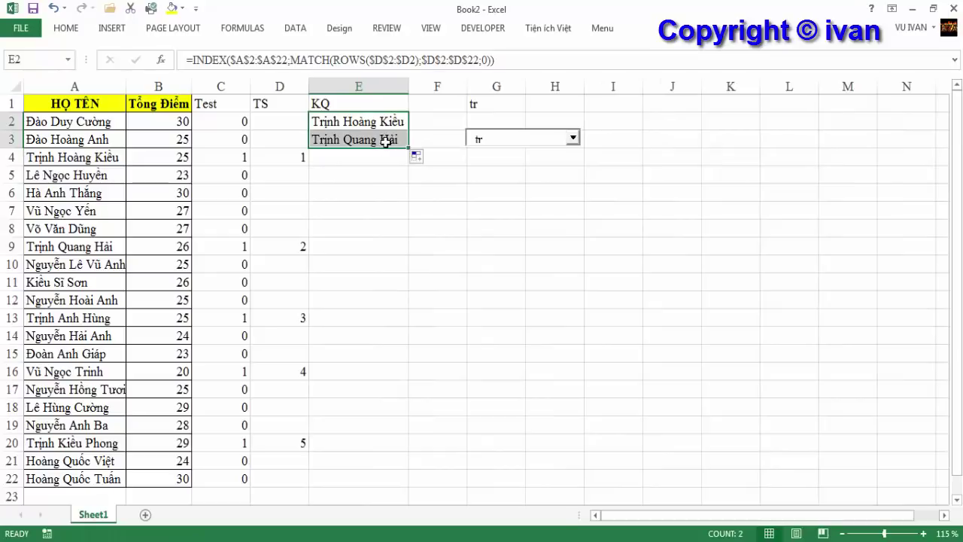
pyautogui.doubleClick(385, 140)
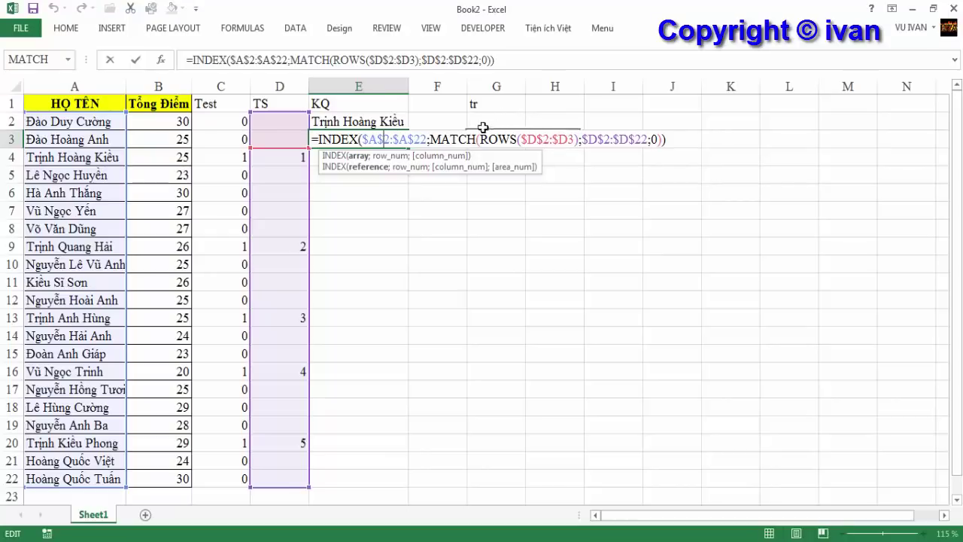
pyautogui.moveTo(481, 139); pyautogui.dragTo(575, 133)
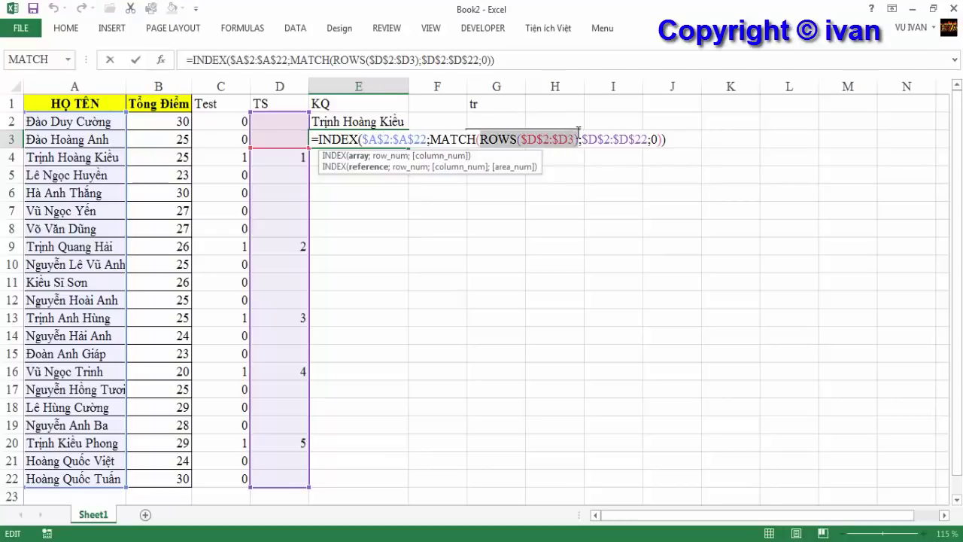
pyautogui.click(482, 139)
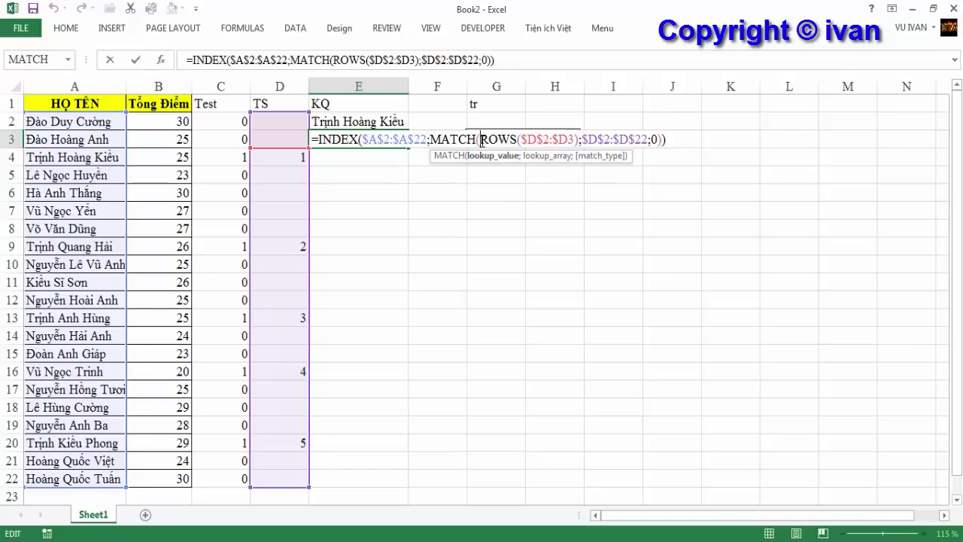
pyautogui.moveTo(481, 139); pyautogui.dragTo(578, 139)
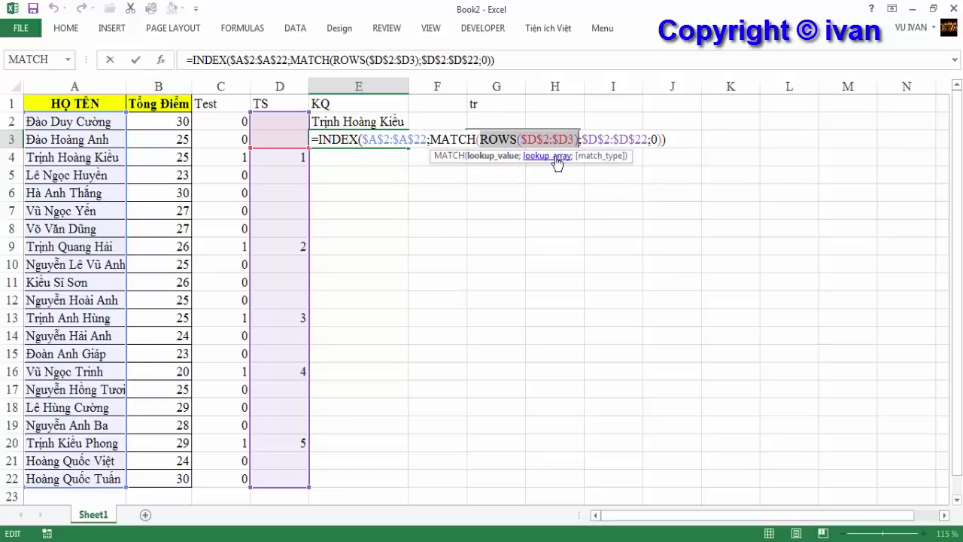
pyautogui.write('2')
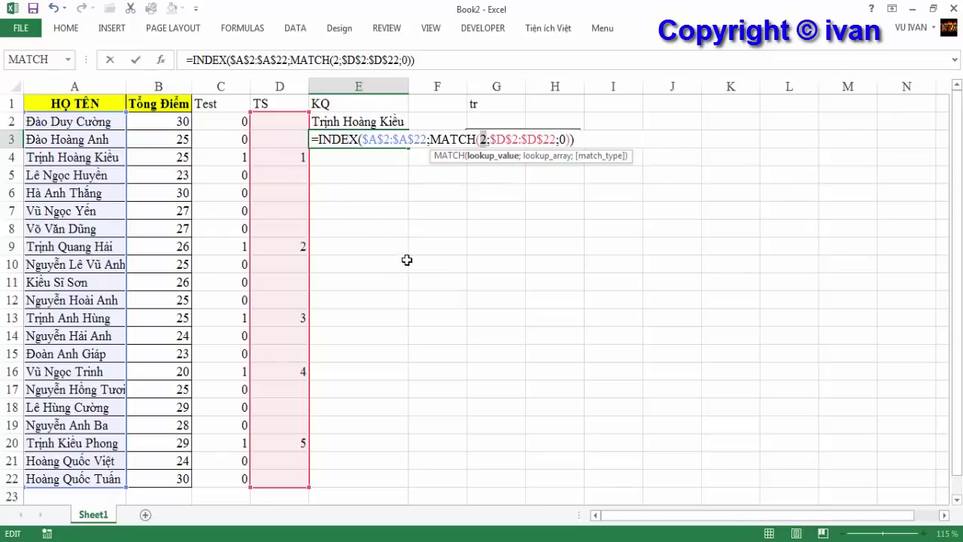
pyautogui.press('Return')
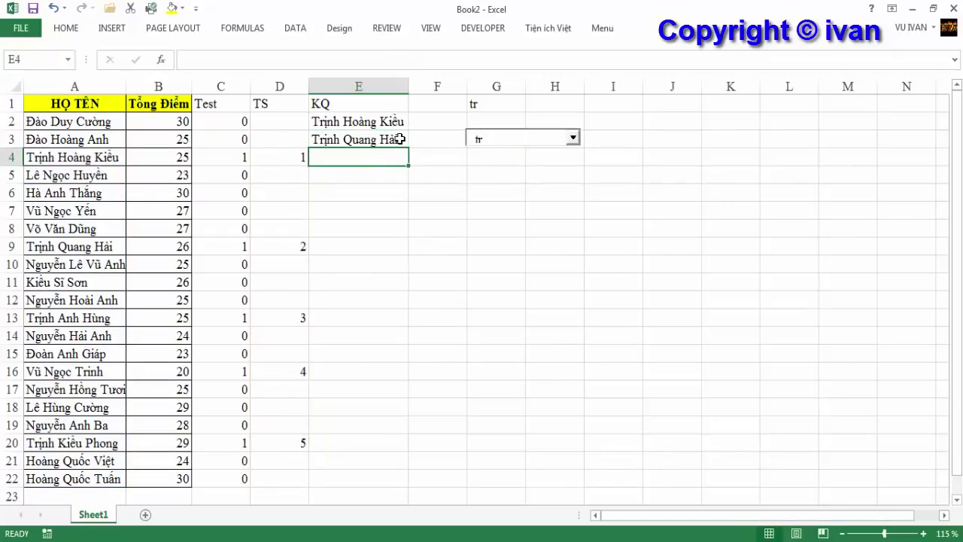
# Try copying E3 into E4, undo it, and re-confirm E3's formula.
pyautogui.click(400, 139)
pyautogui.moveTo(410, 148); pyautogui.dragTo(404, 166)
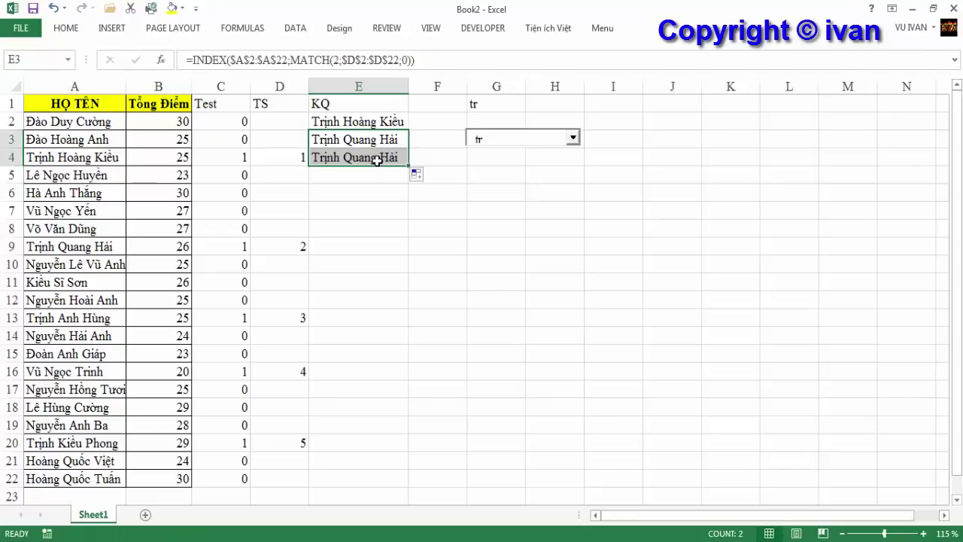
pyautogui.hotkey('ctrl', 'z')
pyautogui.doubleClick(388, 141)
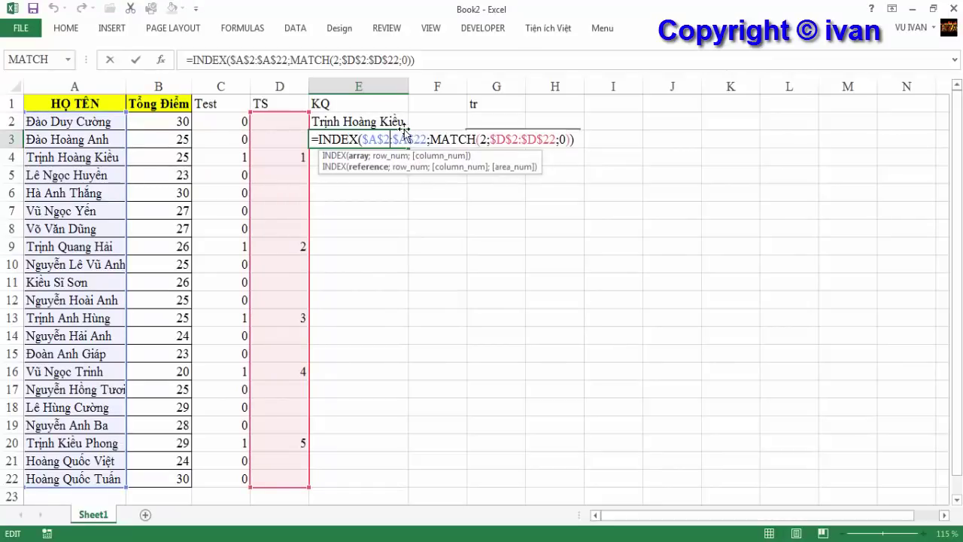
pyautogui.press('Return')
pyautogui.click(397, 123)
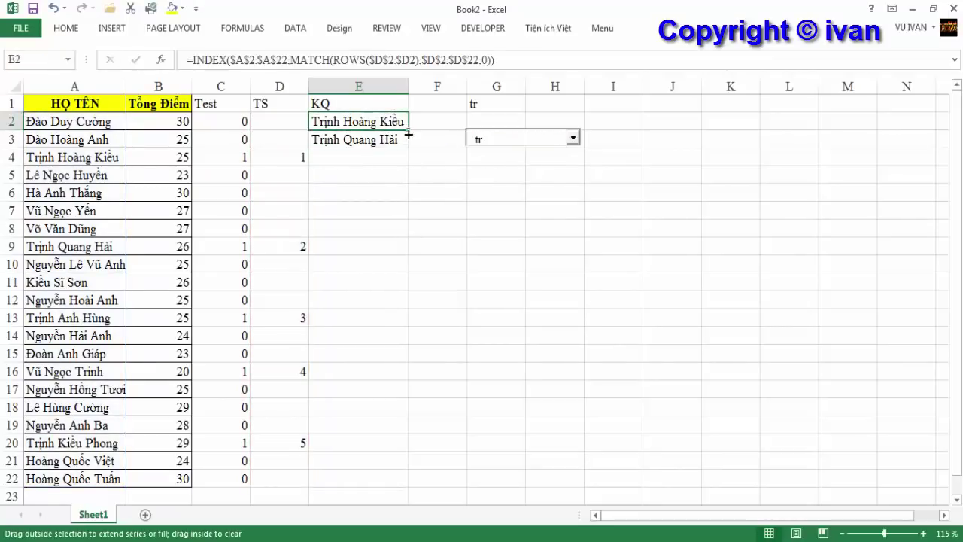
pyautogui.moveTo(408, 134); pyautogui.dragTo(409, 160)
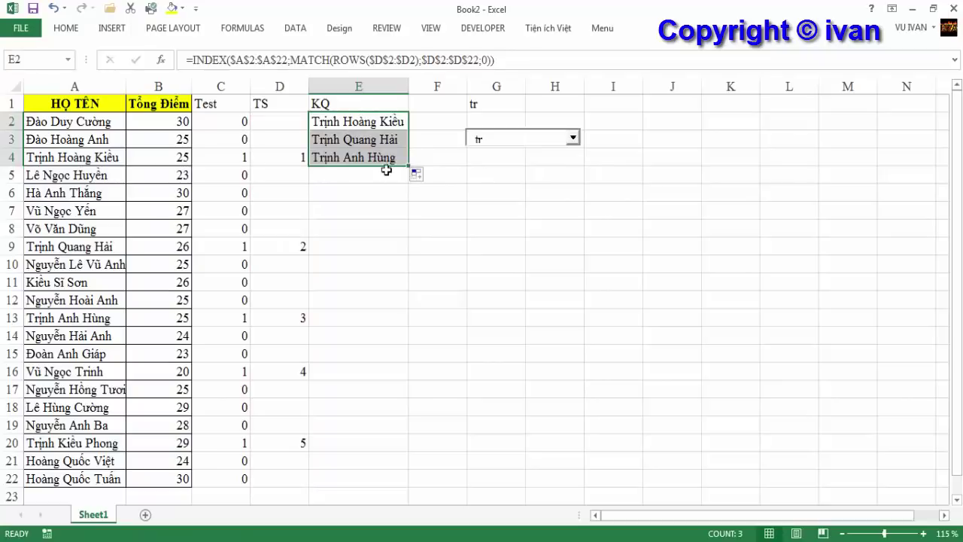
pyautogui.doubleClick(380, 158)
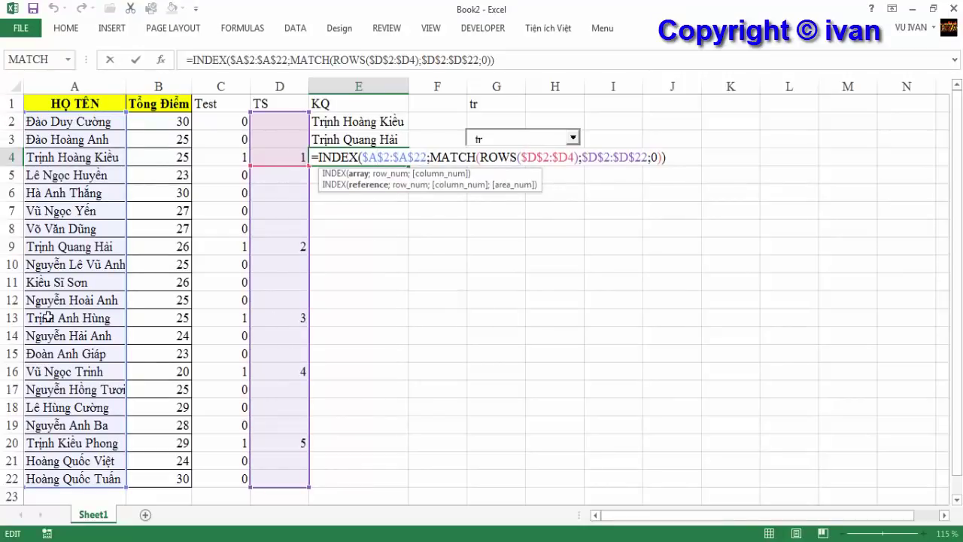
pyautogui.press('Return')
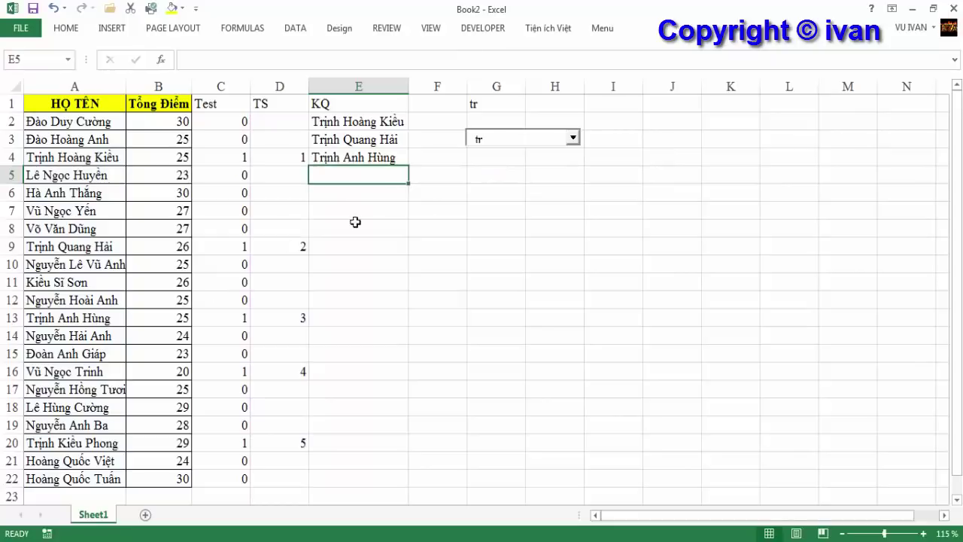
pyautogui.click(378, 156)
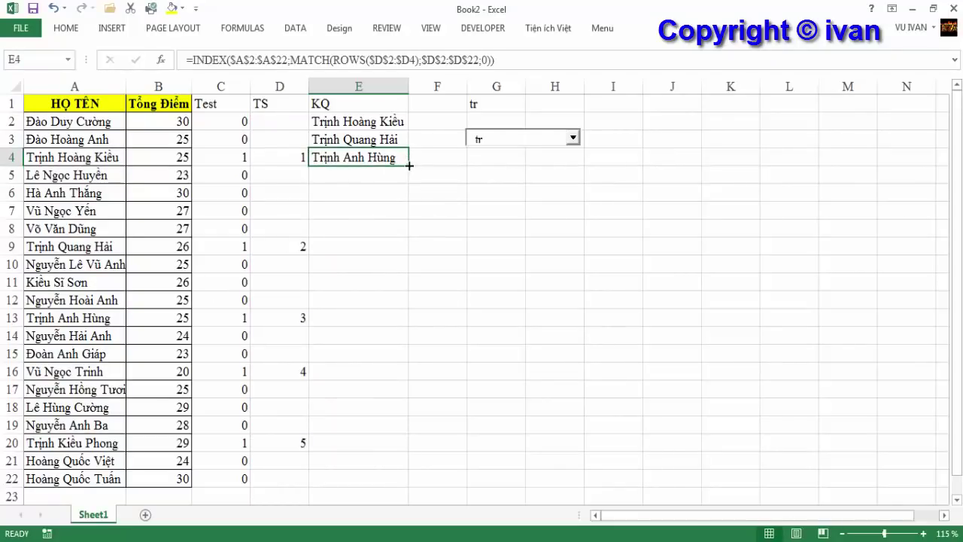
# Fill E4's lookup formula down to row 22.
pyautogui.doubleClick(409, 165)
pyautogui.scroll(-3, 399, 336)
pyautogui.scroll(3, 387, 333)
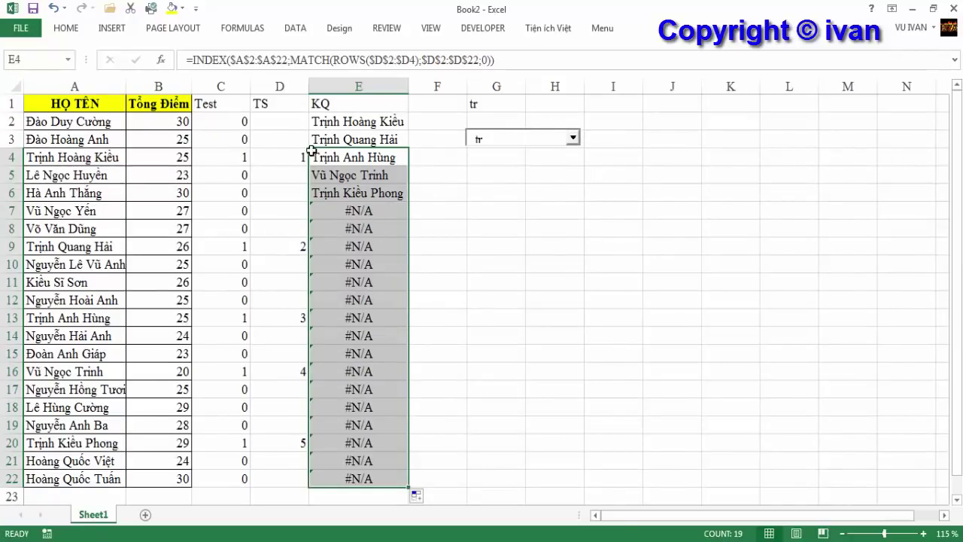
# Wrap E2's formula in IFERROR(...;"") so unmatched rows show blank instead of #N/A.
pyautogui.doubleClick(317, 122)
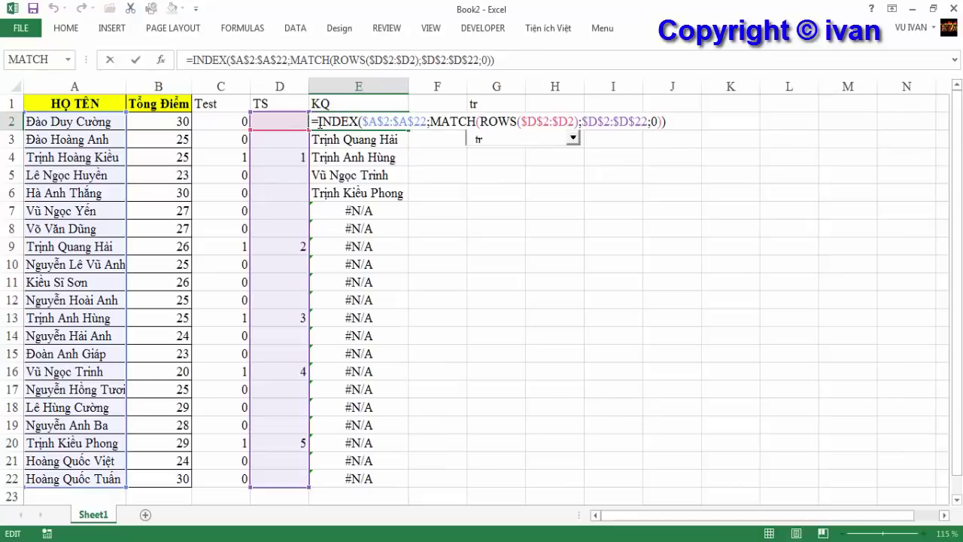
pyautogui.press('Left')
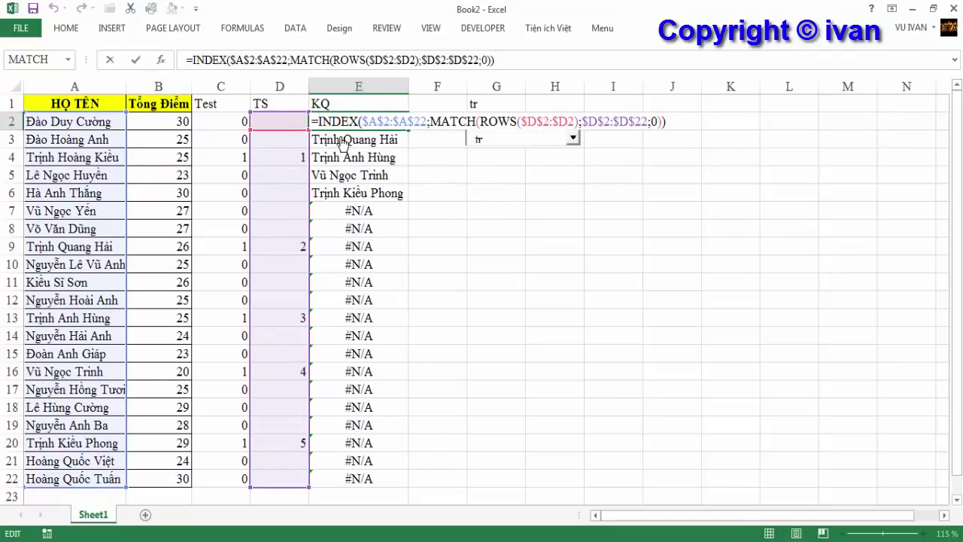
pyautogui.write('if')
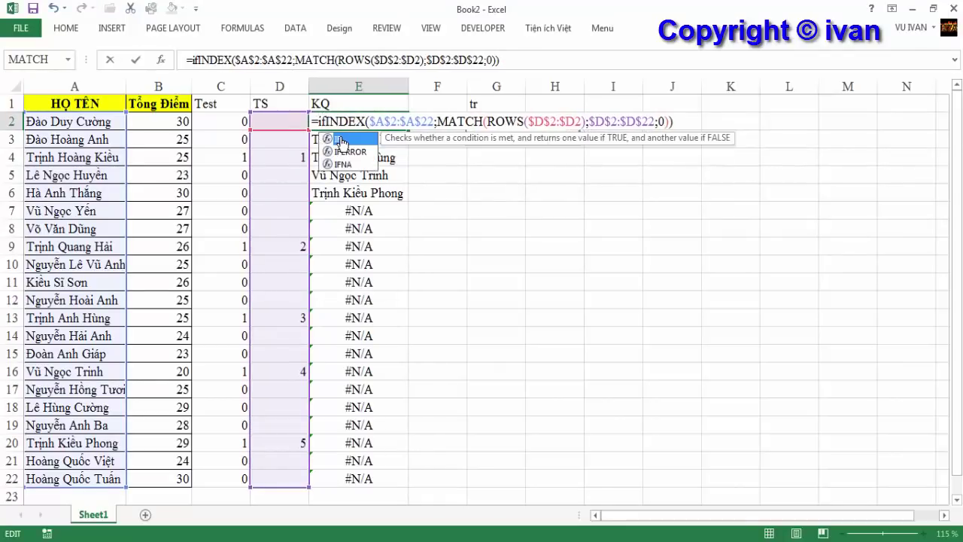
pyautogui.doubleClick(350, 151)
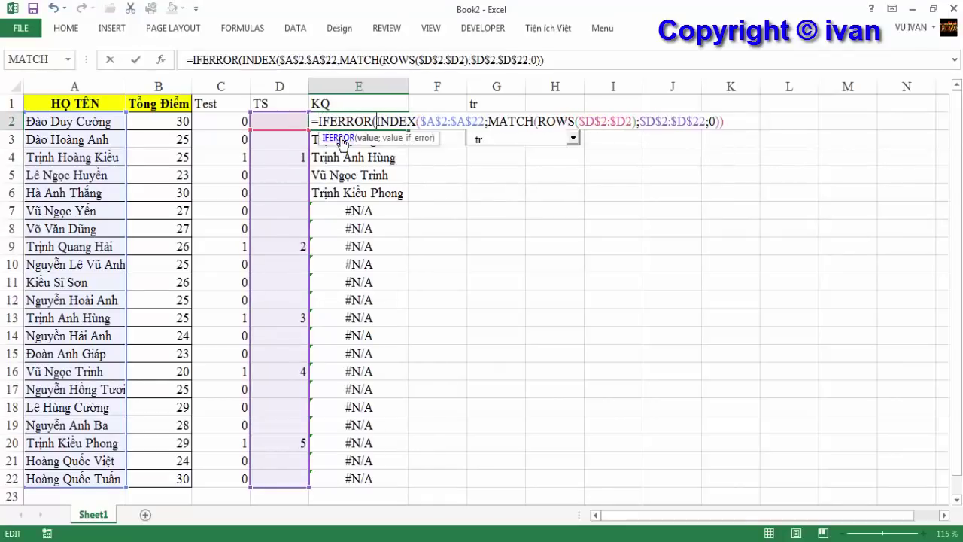
pyautogui.click(557, 59)
pyautogui.write(';"')
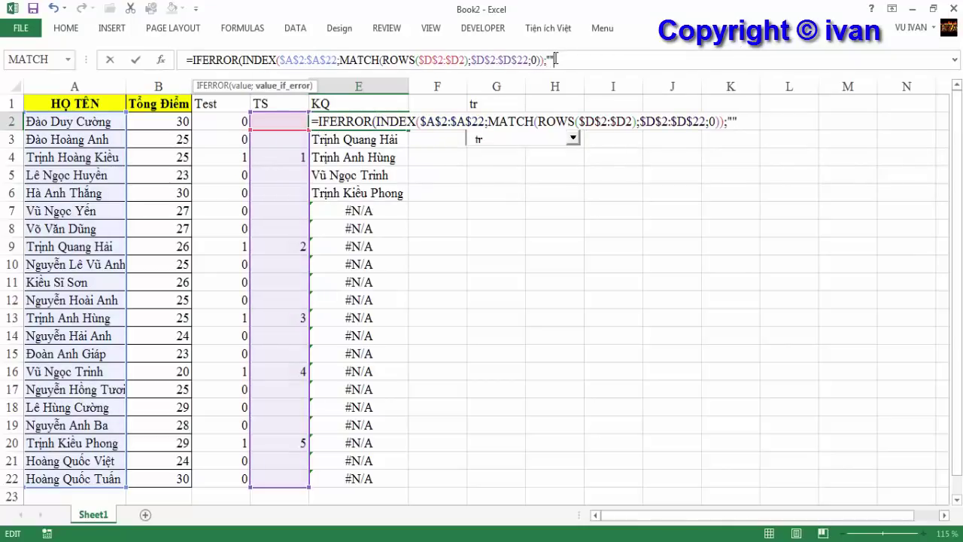
pyautogui.write(')')
pyautogui.press('Return')
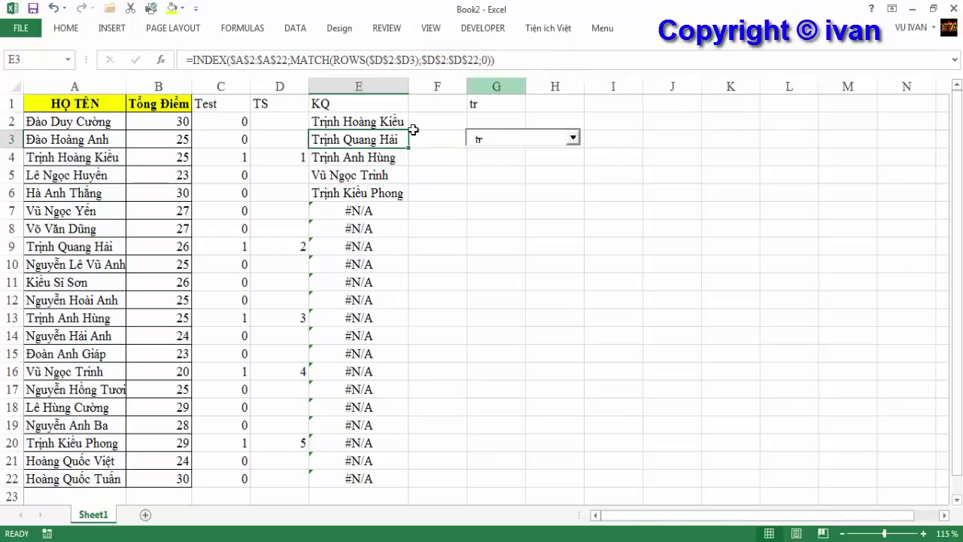
# Fill E2's IFERROR formula down to E22, listing all five tr matches.
pyautogui.click(391, 126)
pyautogui.doubleClick(409, 130)
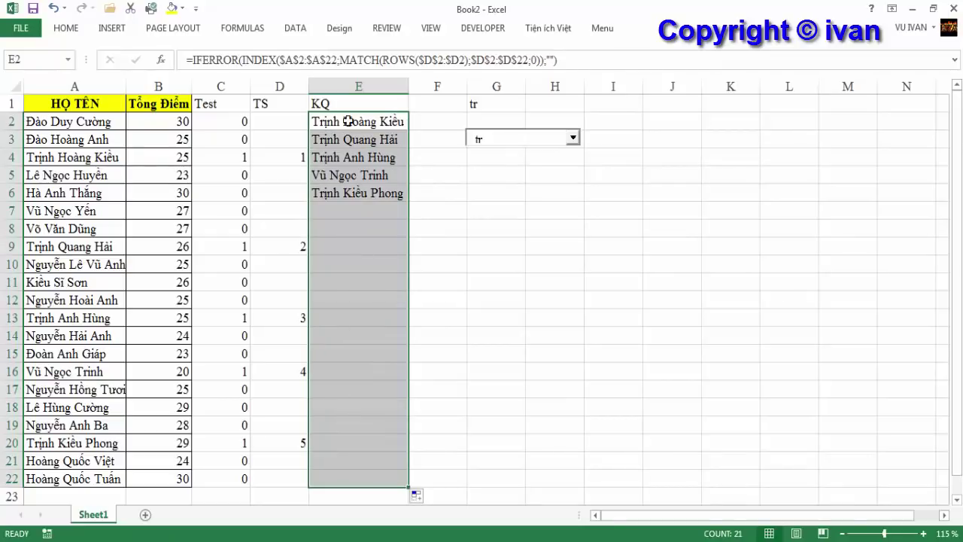
pyautogui.click(393, 137)
pyautogui.click(527, 170)
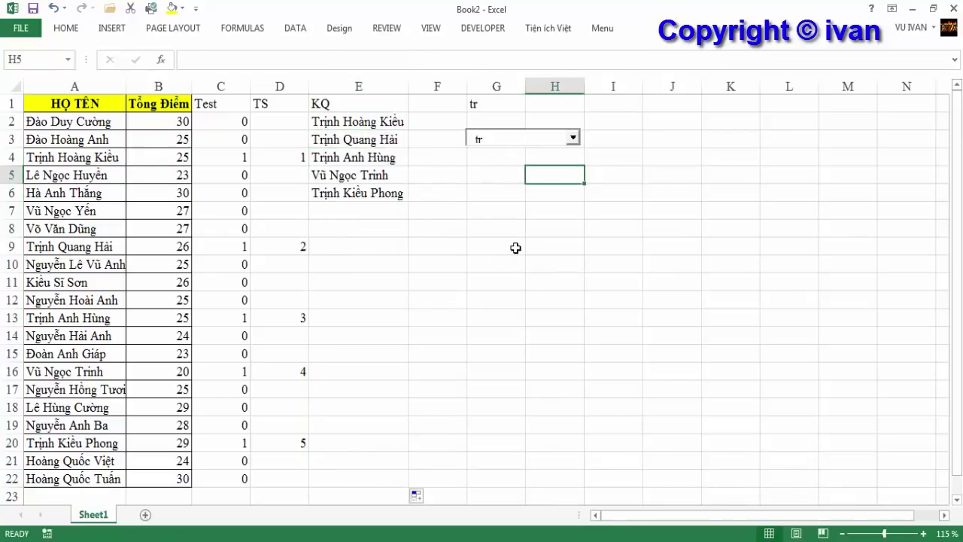
pyautogui.click(509, 203)
pyautogui.click(497, 192)
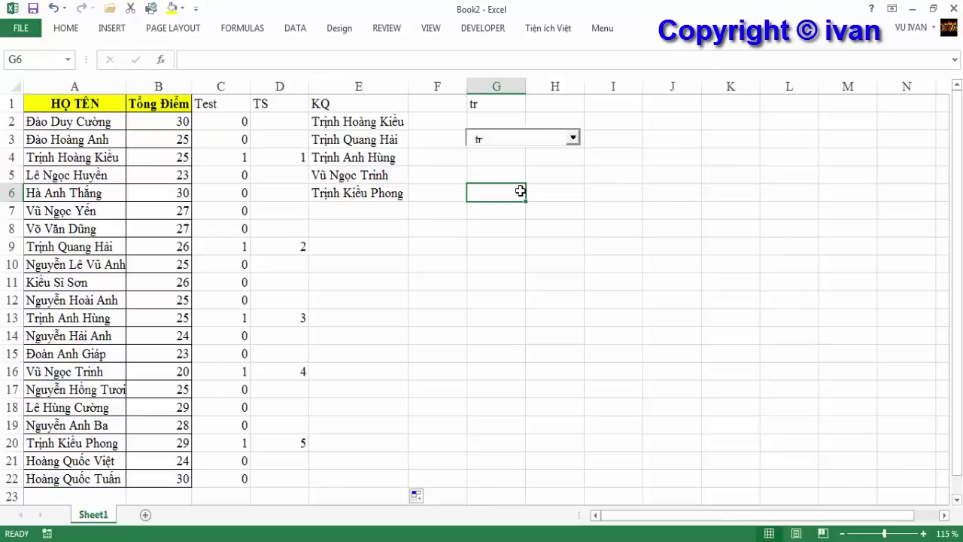
# Begin G6's formula as =$E$2:INDEX($E$2:$E$22;.
pyautogui.write('=e')
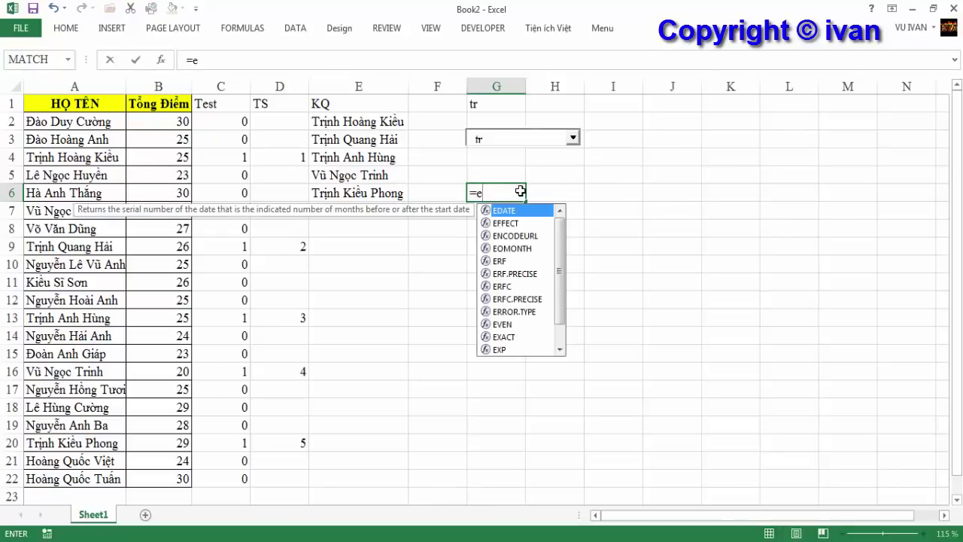
pyautogui.write('2')
pyautogui.press('F4')
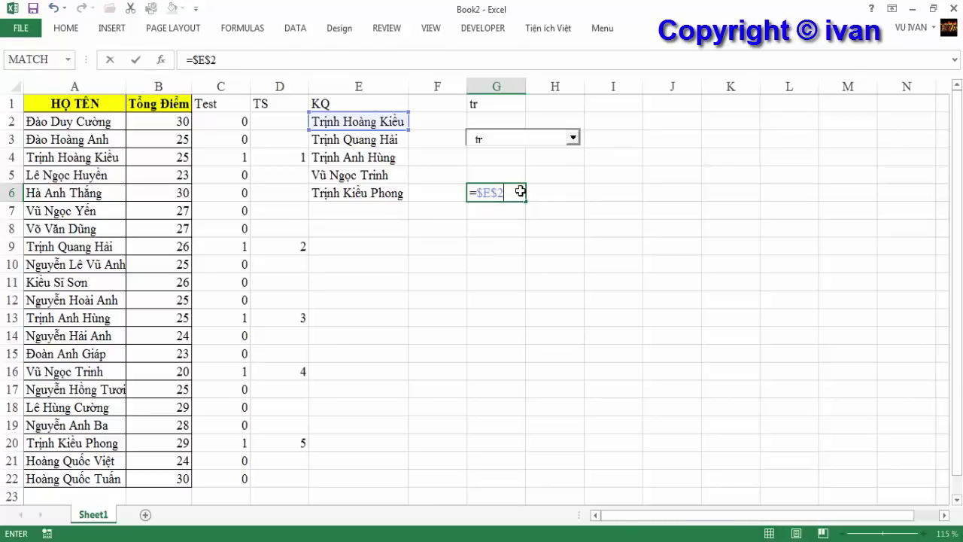
pyautogui.write(':index')
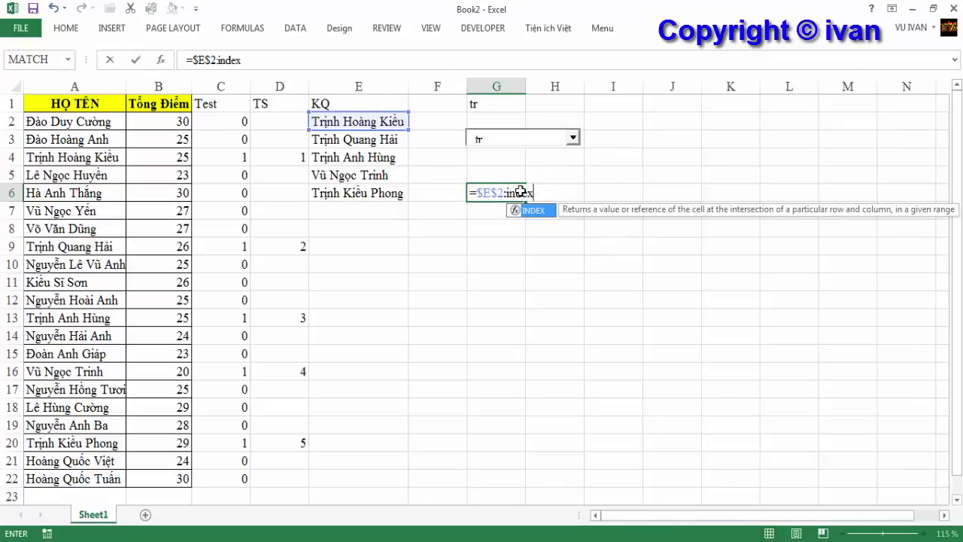
pyautogui.press('Tab')
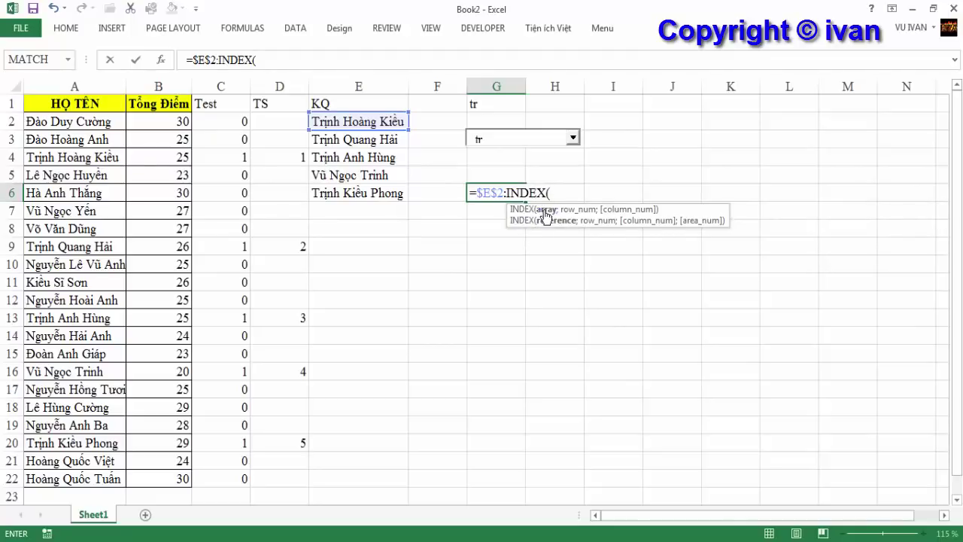
pyautogui.moveTo(376, 120); pyautogui.dragTo(388, 473)
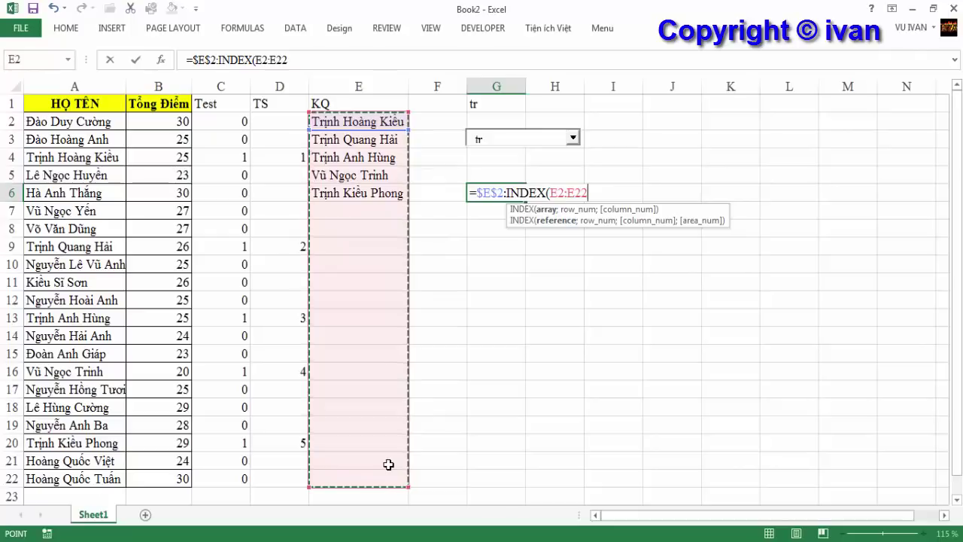
pyautogui.press('F4')
pyautogui.write('$E$22;')
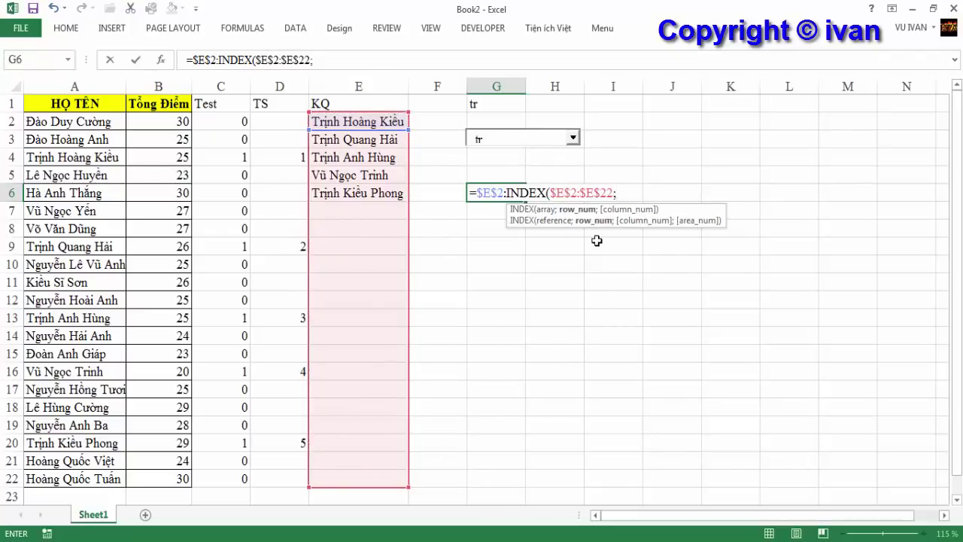
pyautogui.write('coun')
pyautogui.press('Down')
pyautogui.press('Down')
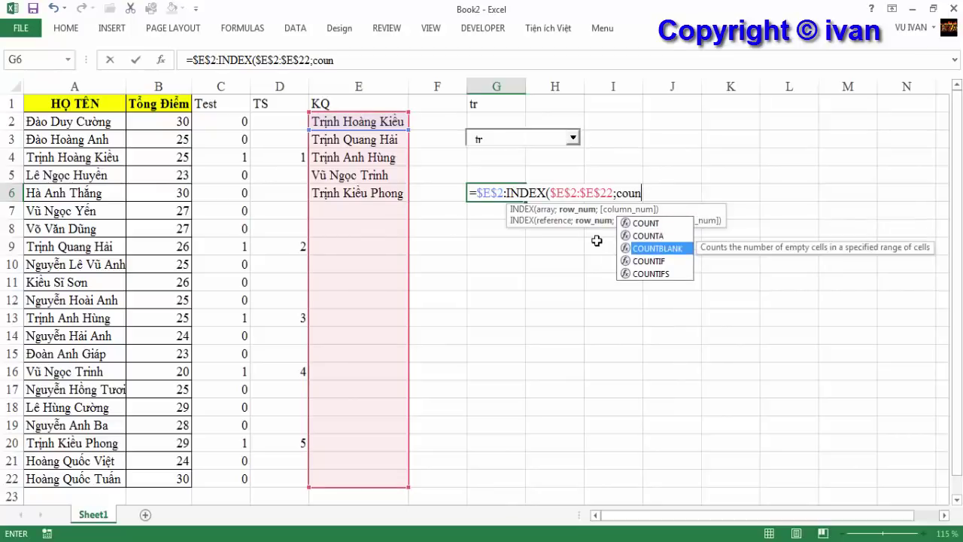
pyautogui.press('Down')
pyautogui.press('Tab')
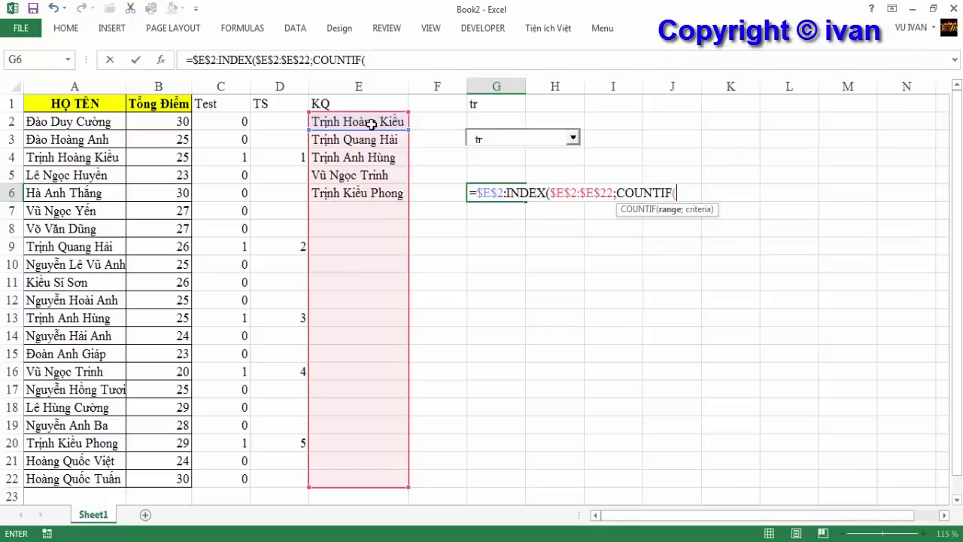
pyautogui.moveTo(372, 121); pyautogui.dragTo(383, 484)
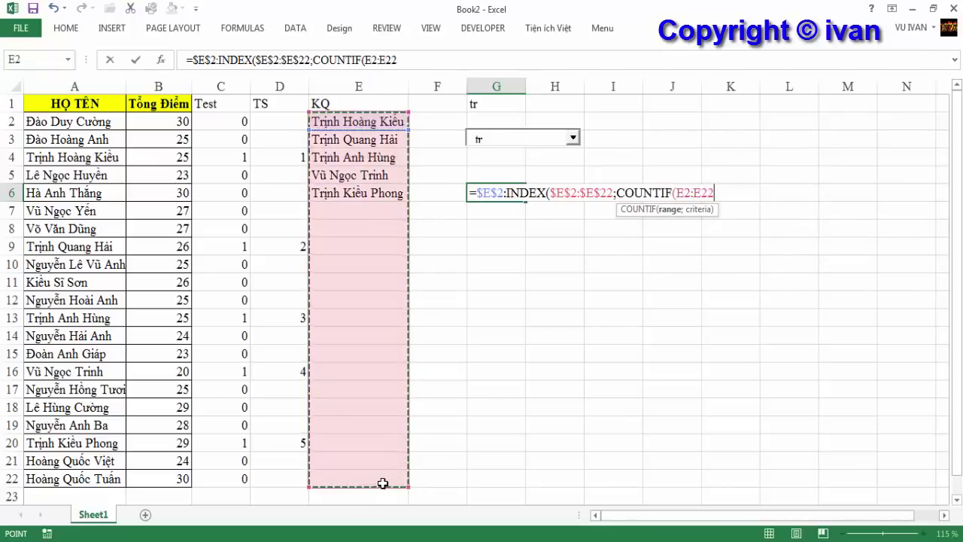
pyautogui.press('F4')
pyautogui.write('$E$22;')
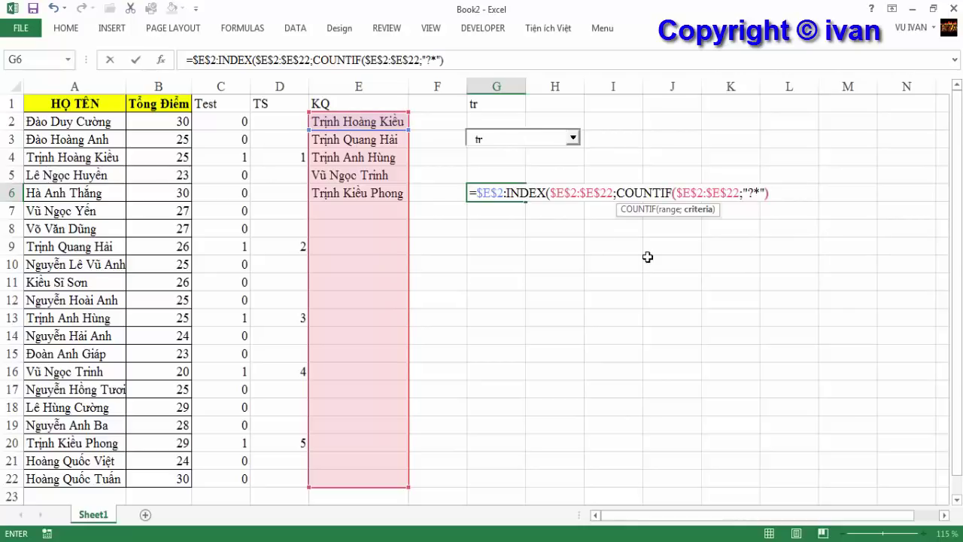
pyautogui.press('Right')
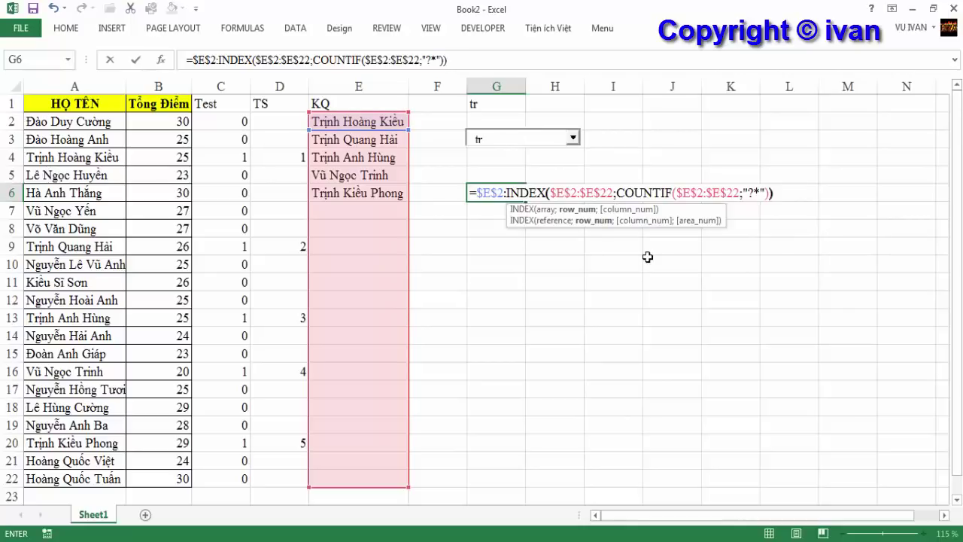
pyautogui.press('Return')
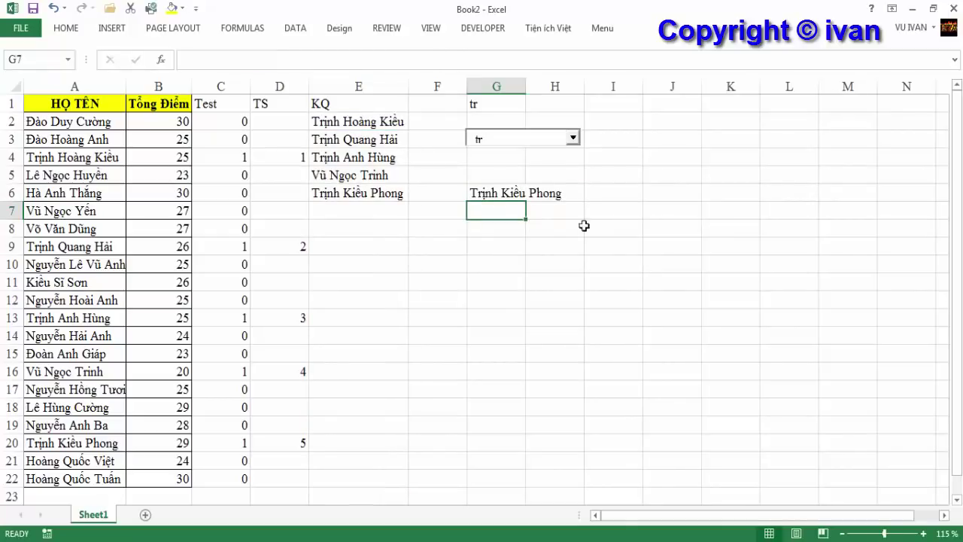
# Widen column G and copy G6's $E$2:INDEX/COUNTIF formula text from the formula bar.
pyautogui.moveTo(525, 79); pyautogui.dragTo(566, 79)
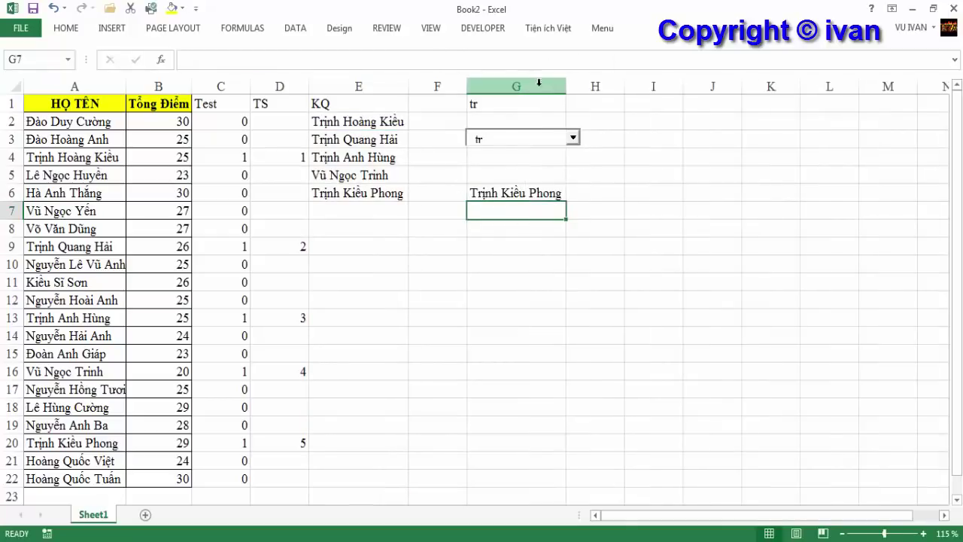
pyautogui.click(508, 190)
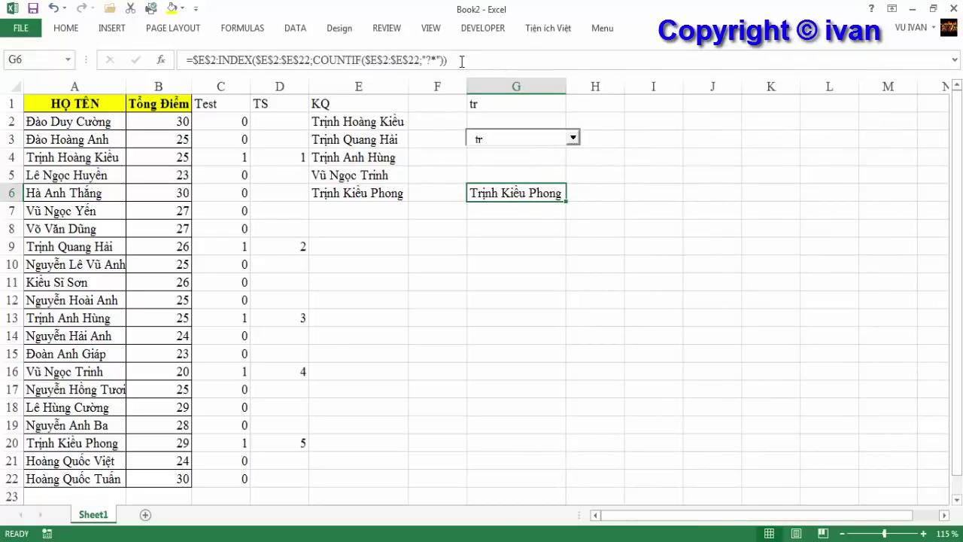
pyautogui.moveTo(461, 60); pyautogui.dragTo(160, 66)
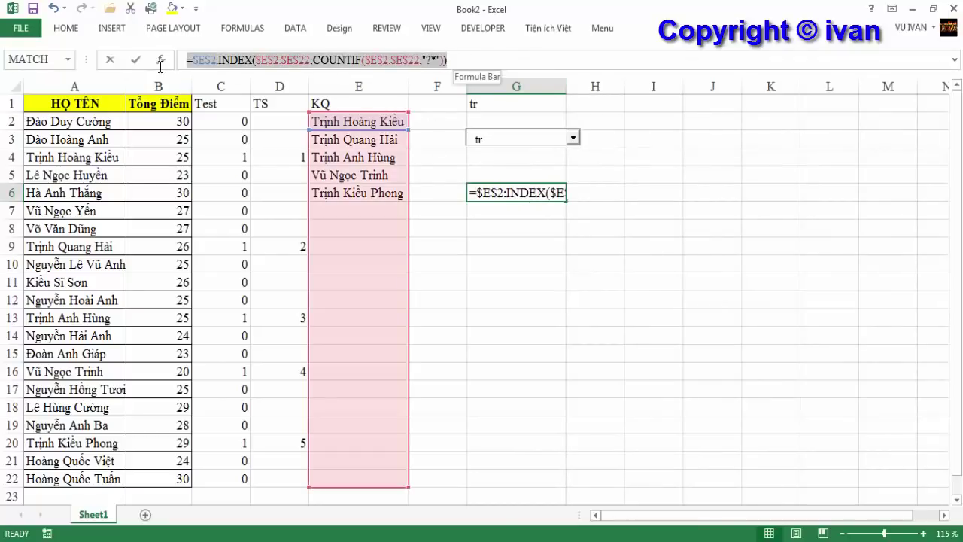
pyautogui.hotkey('ctrl', 'c')
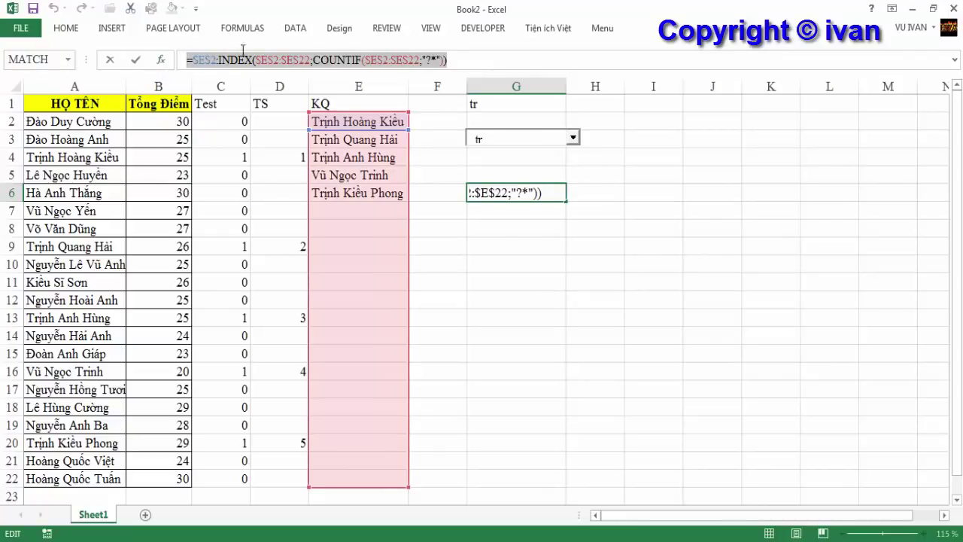
pyautogui.press('Return')
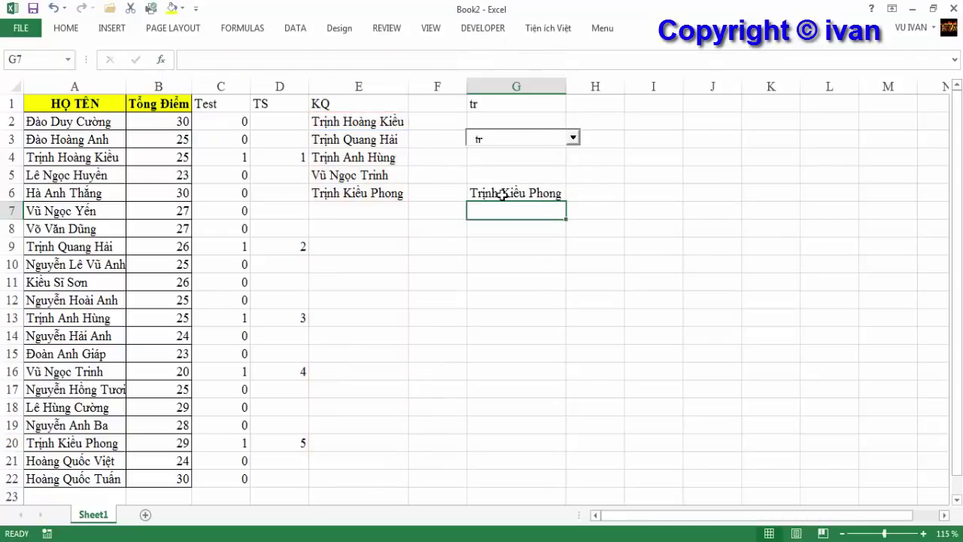
pyautogui.click(502, 195)
pyautogui.click(245, 31)
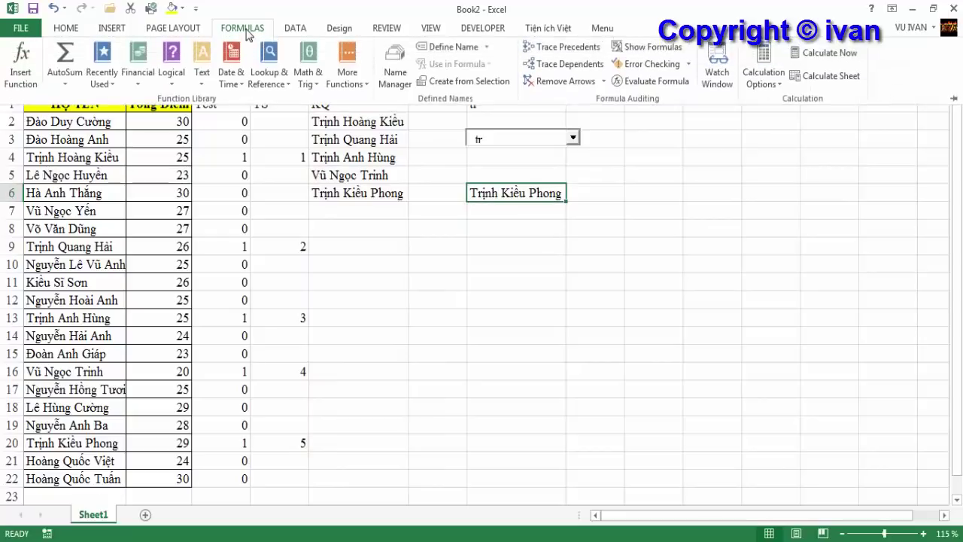
# Define the Workbook-scoped name hoten referring to the pasted $E$2:INDEX/COUNTIF formula.
pyautogui.click(449, 50)
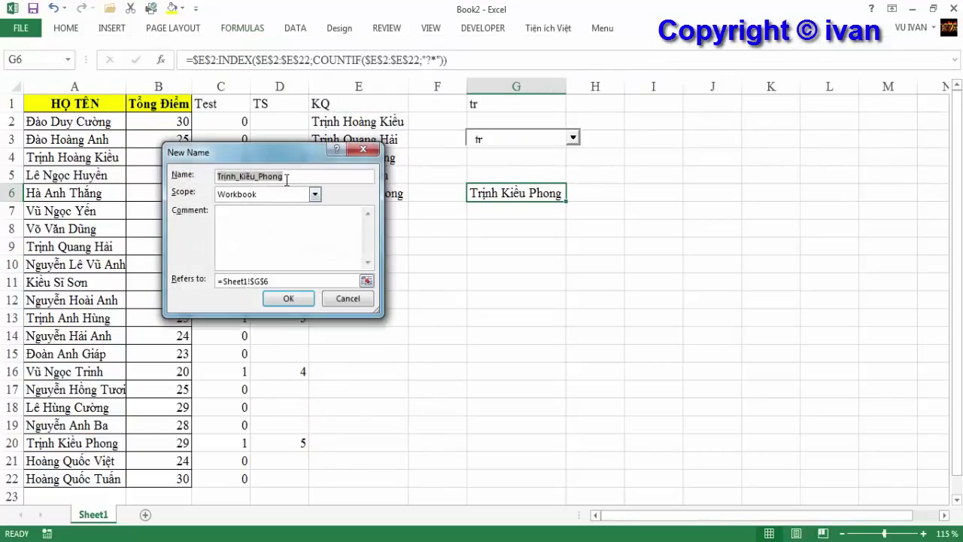
pyautogui.write('hoten')
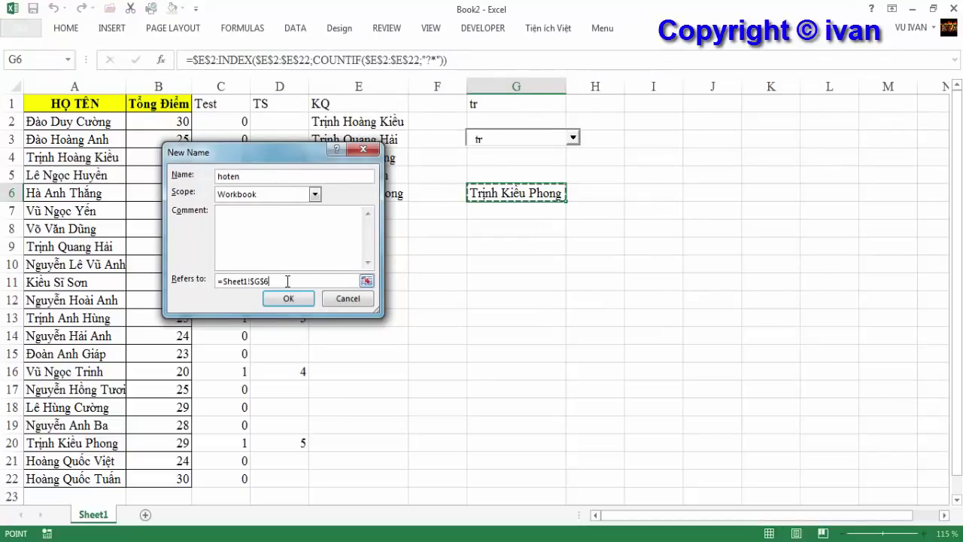
pyautogui.moveTo(280, 281); pyautogui.dragTo(183, 283)
pyautogui.hotkey('ctrl', 'v')
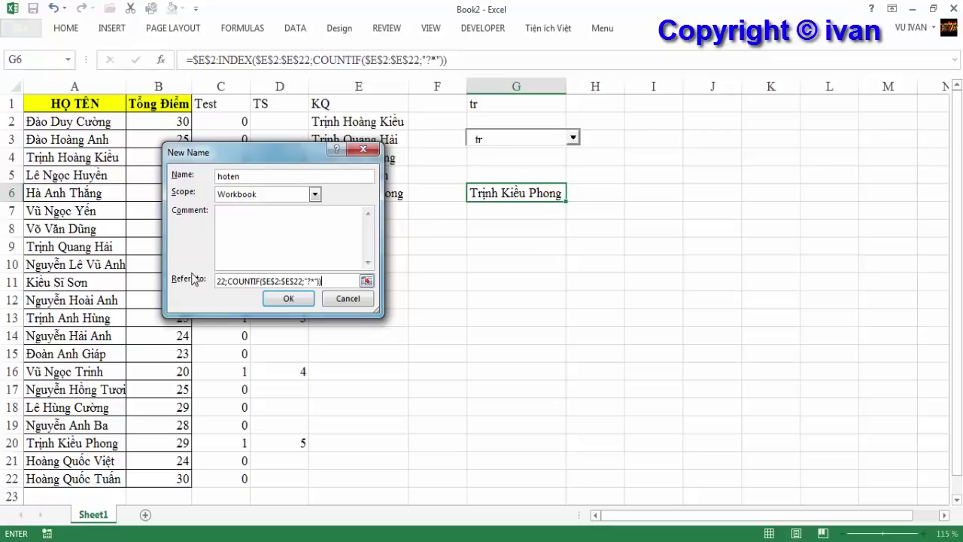
pyautogui.click(287, 297)
pyautogui.click(313, 194)
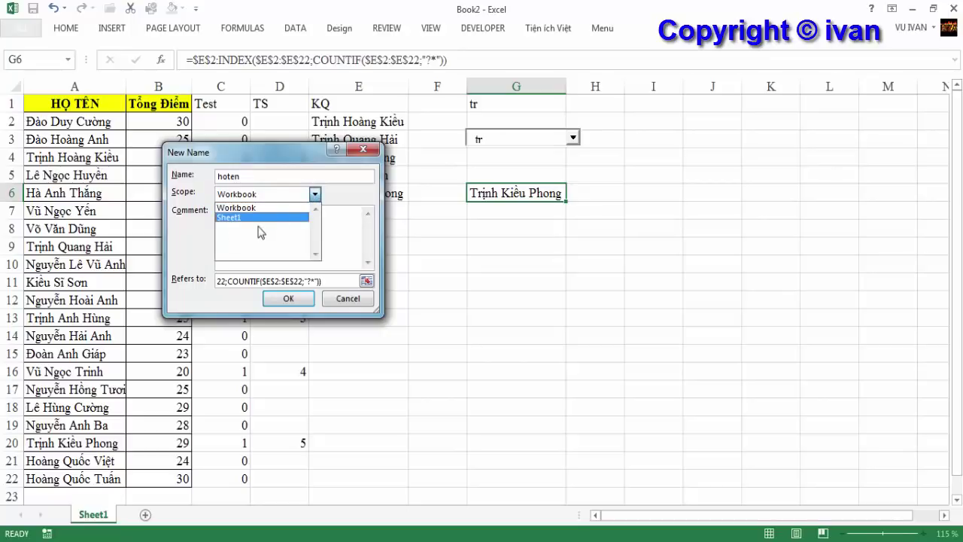
pyautogui.click(316, 195)
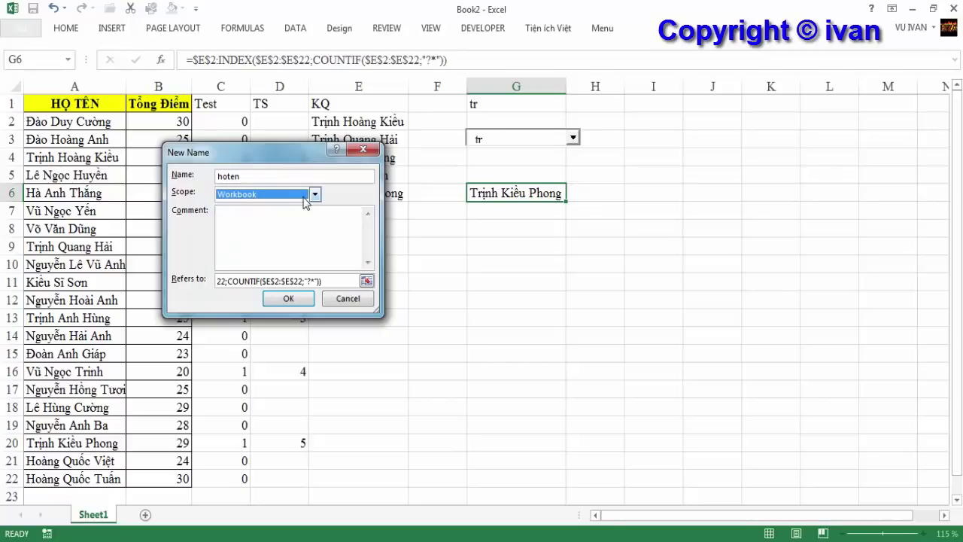
pyautogui.click(287, 298)
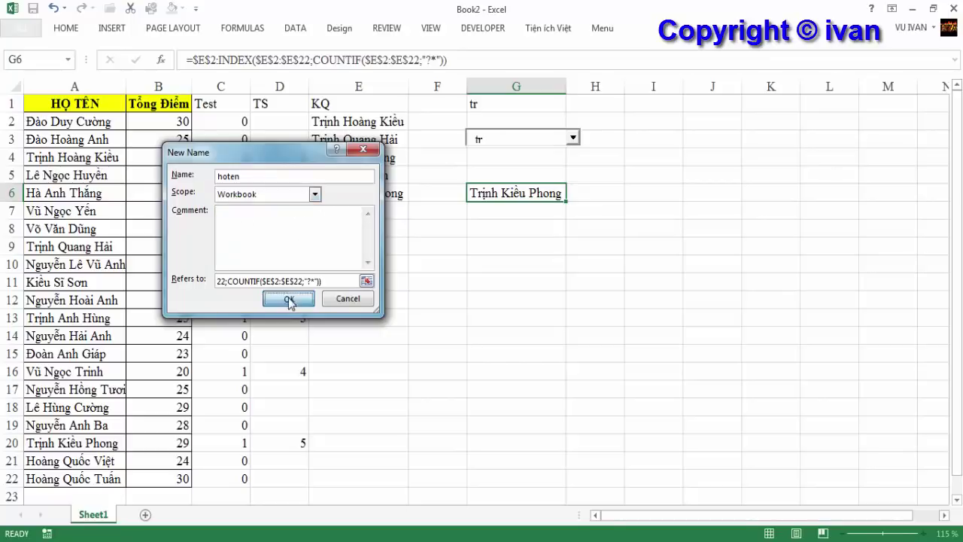
pyautogui.click(524, 226)
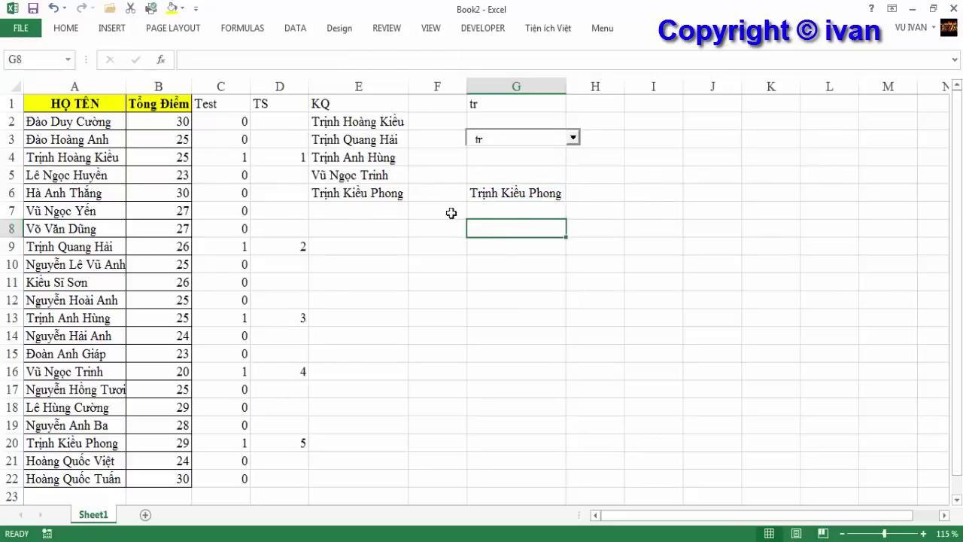
pyautogui.click(260, 30)
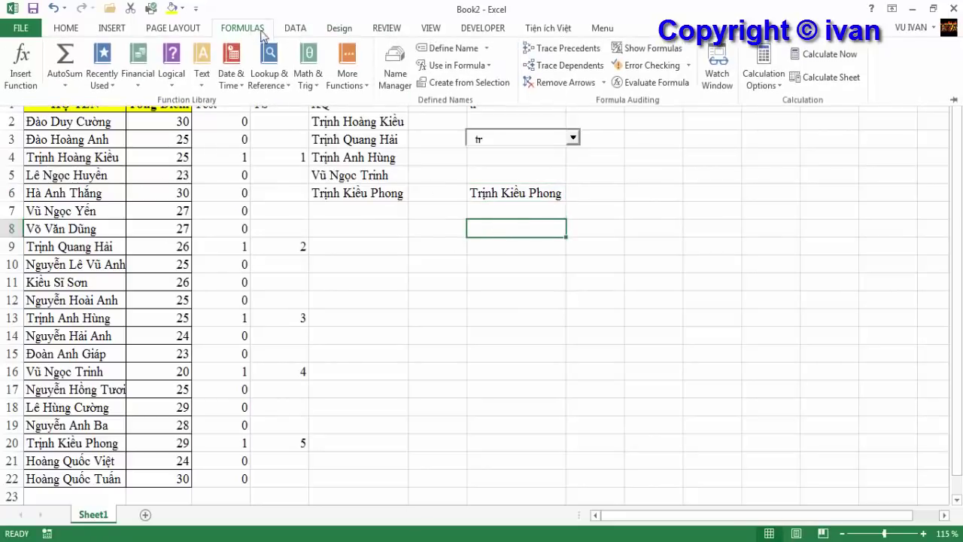
# Confirm hoten appears in Name Manager, then delete the helper formula from G6.
pyautogui.click(396, 84)
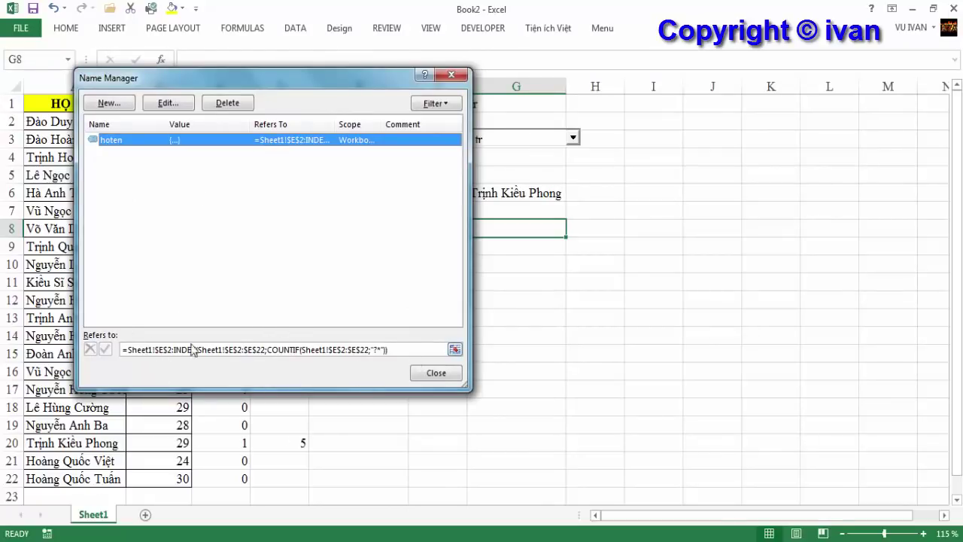
pyautogui.click(440, 372)
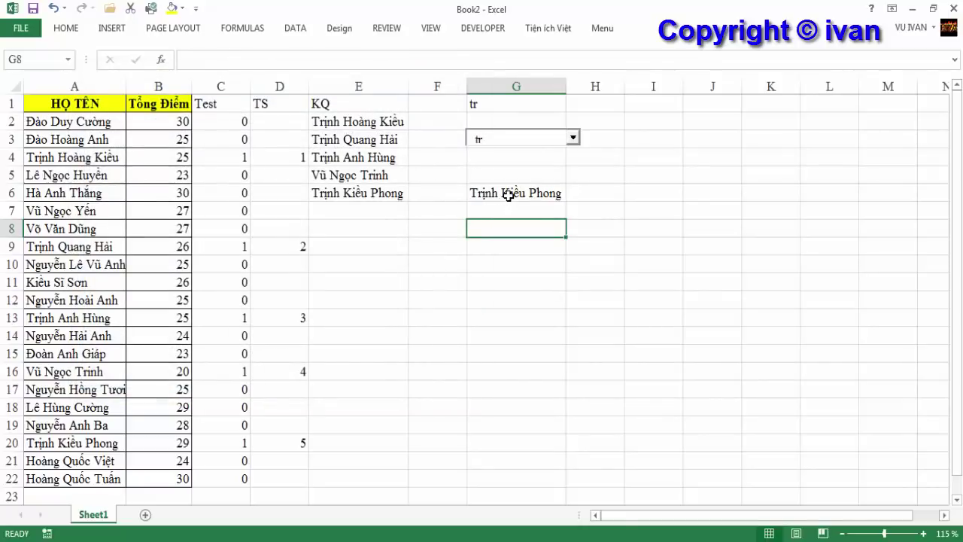
pyautogui.click(508, 194)
pyautogui.press('Delete')
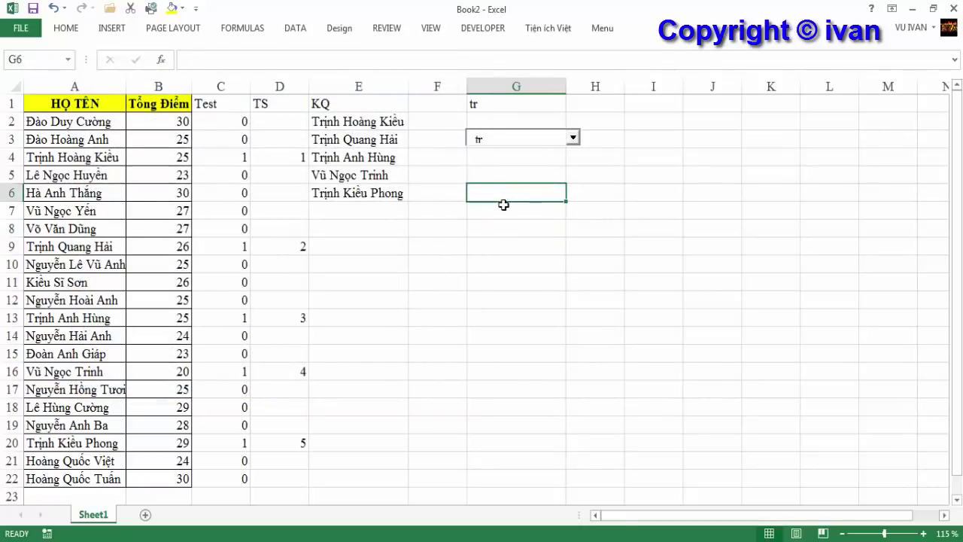
pyautogui.click(514, 213)
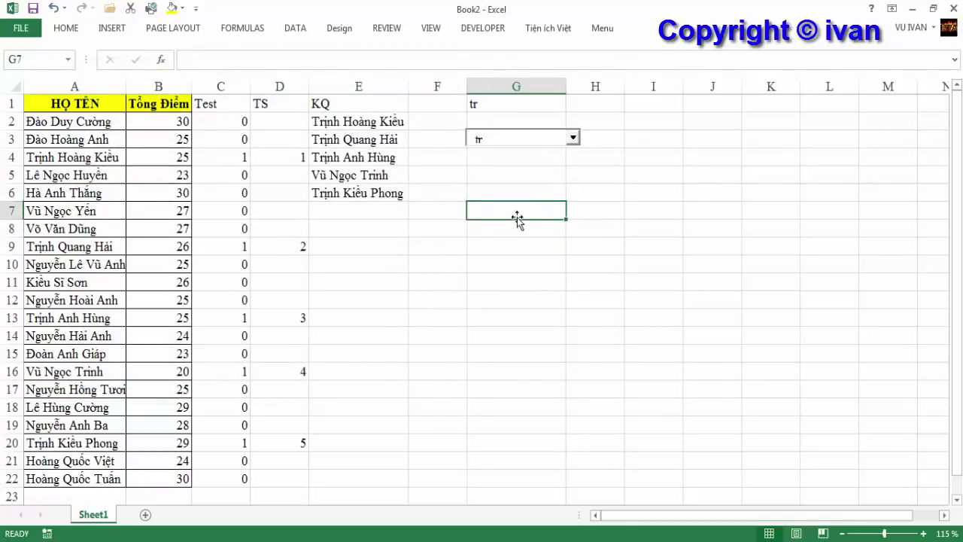
# Switch to Design Mode and bring up the combo box's Properties window.
pyautogui.click(493, 30)
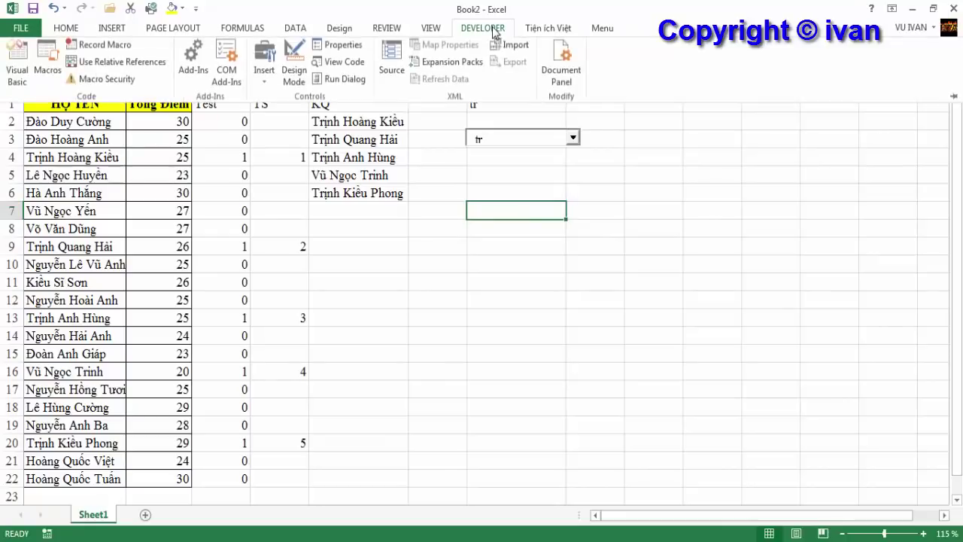
pyautogui.click(298, 80)
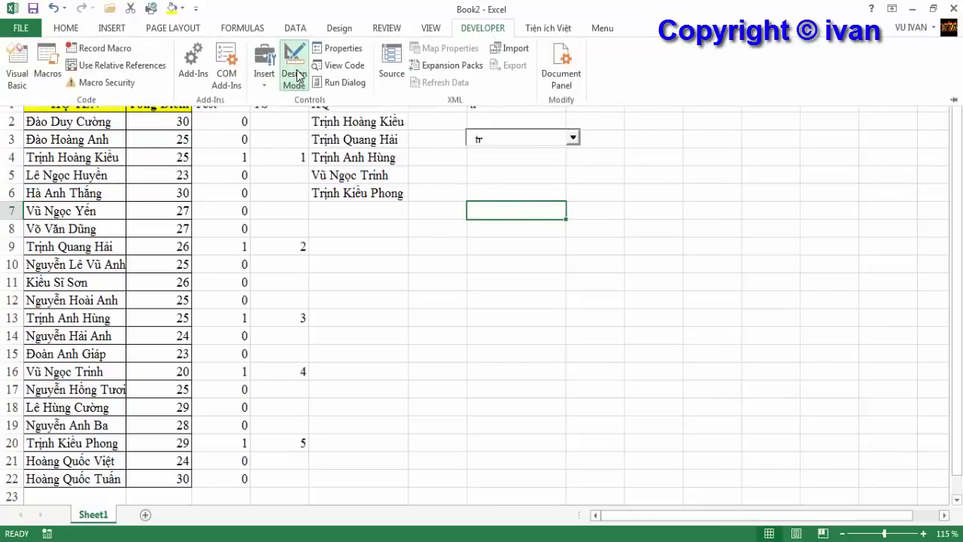
pyautogui.click(343, 49)
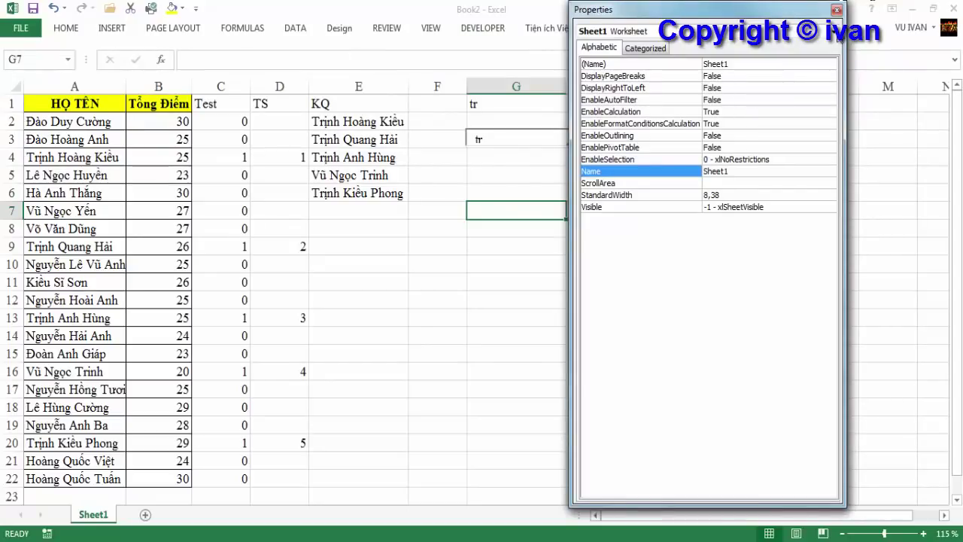
pyautogui.click(836, 10)
pyautogui.click(576, 137)
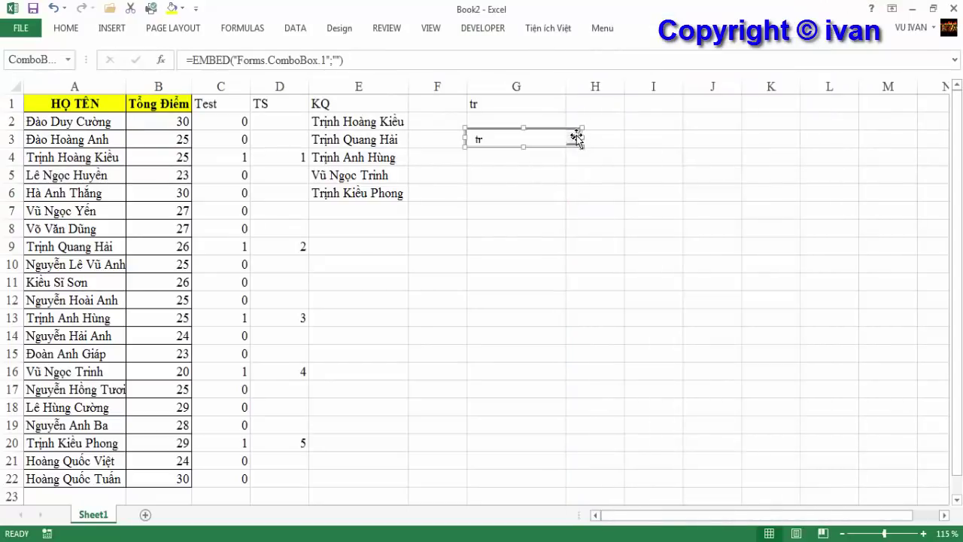
pyautogui.rightClick(576, 137)
pyautogui.click(606, 200)
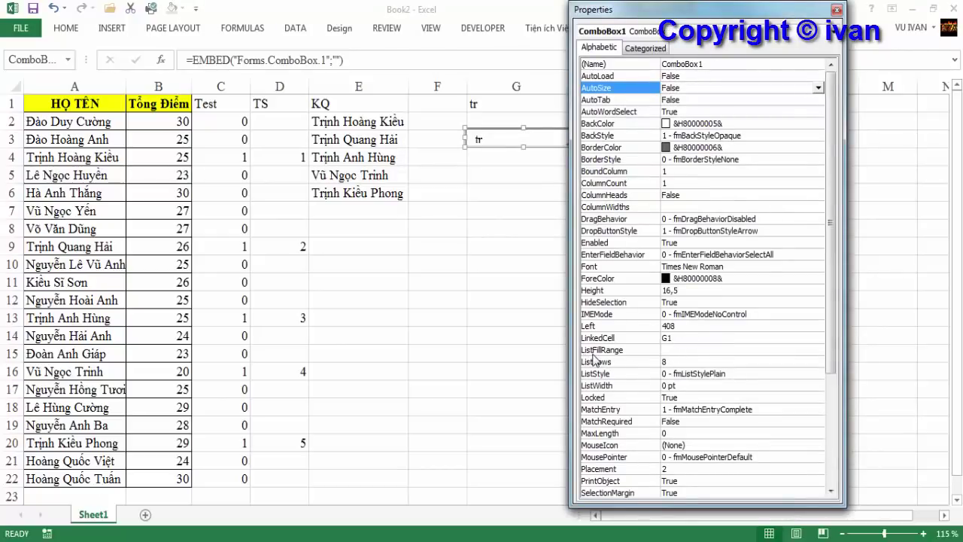
# Set ListFillRange to hoten and MatchEntry to 2 - fmMatchEntryNone, then leave Design Mode.
pyautogui.click(674, 350)
pyautogui.write('hoten')
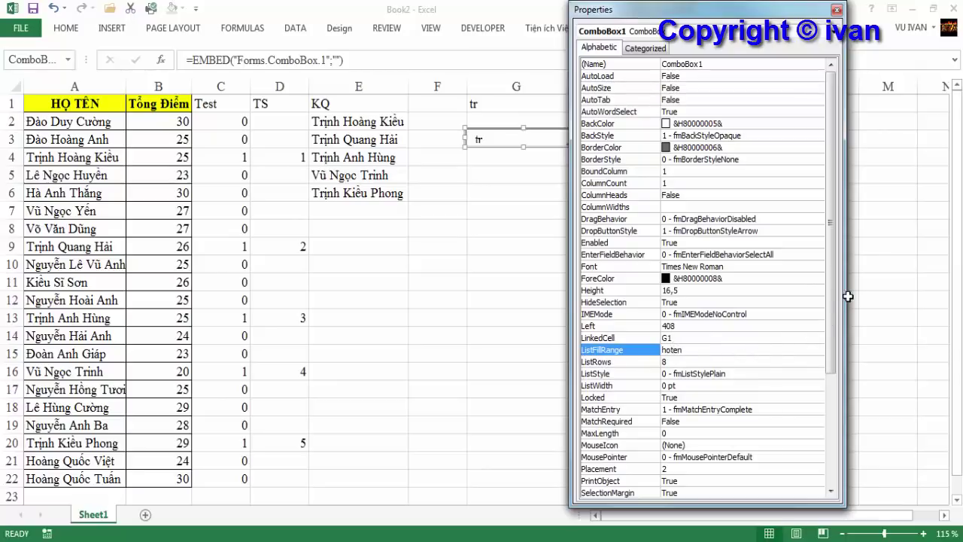
pyautogui.moveTo(833, 301); pyautogui.dragTo(833, 384)
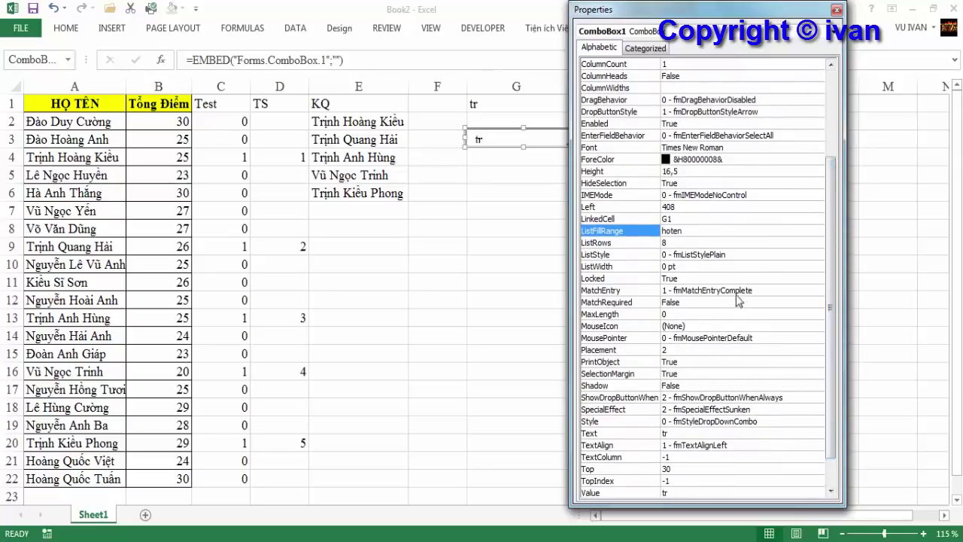
pyautogui.click(771, 294)
pyautogui.click(817, 291)
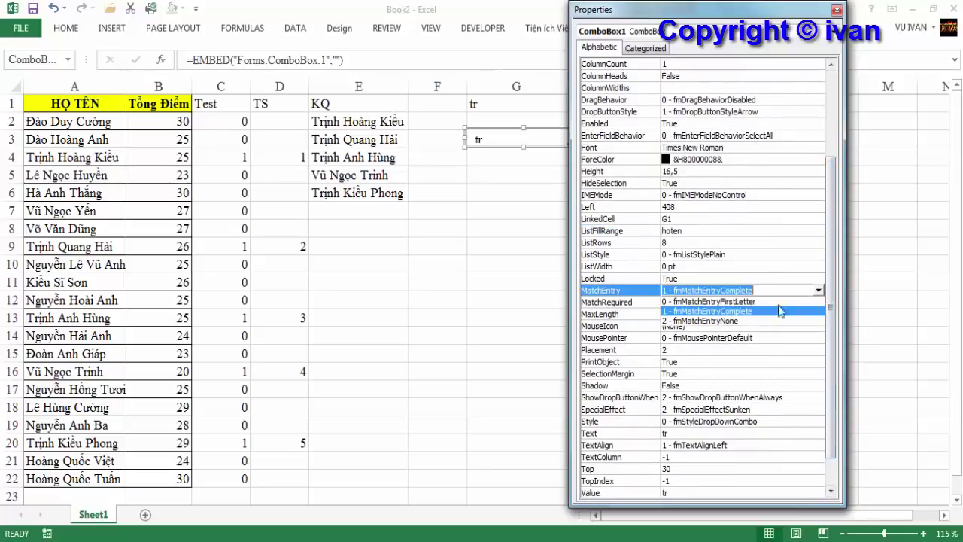
pyautogui.click(726, 322)
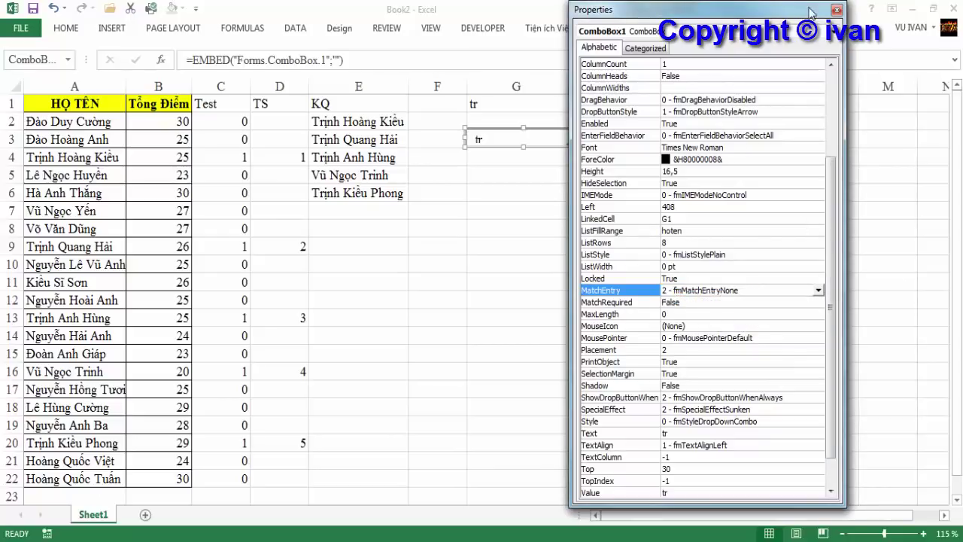
pyautogui.click(835, 10)
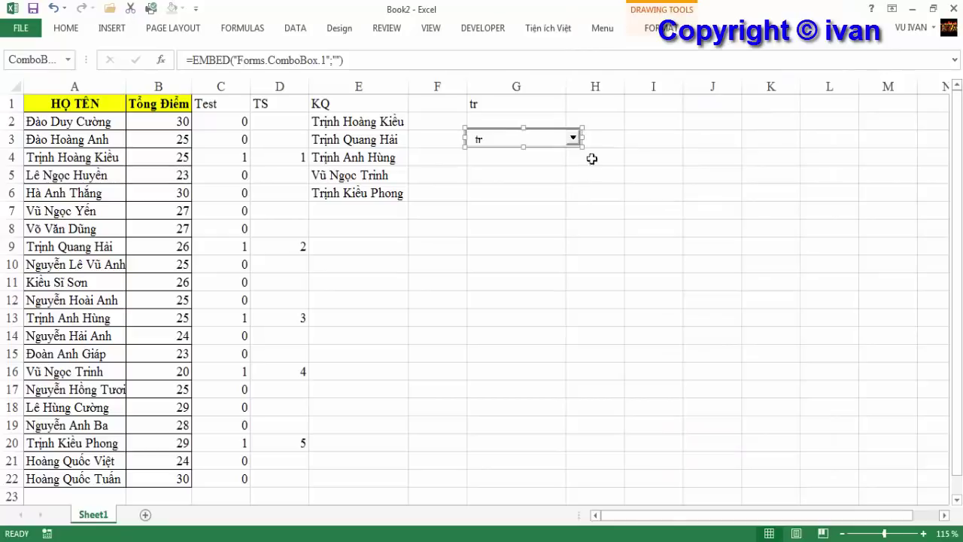
pyautogui.click(482, 28)
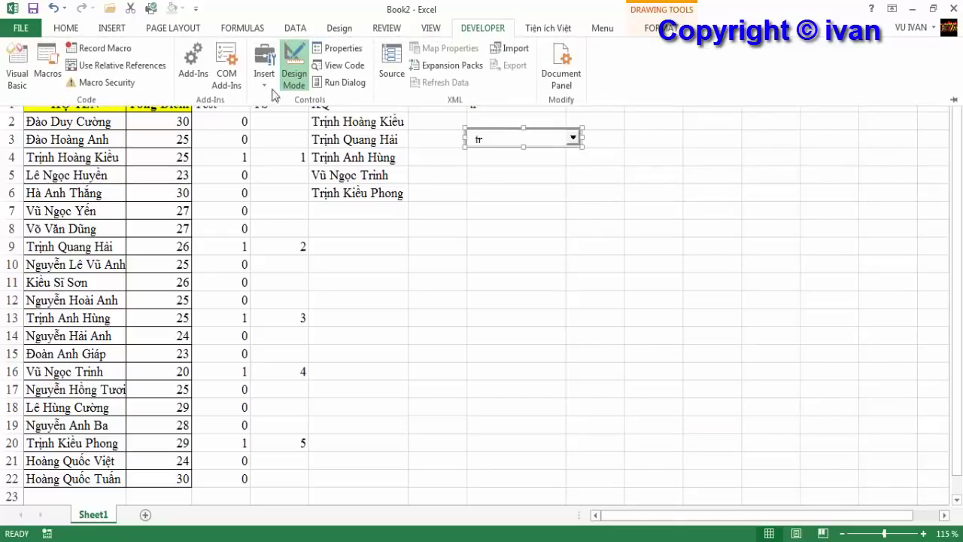
pyautogui.click(294, 73)
pyautogui.click(501, 139)
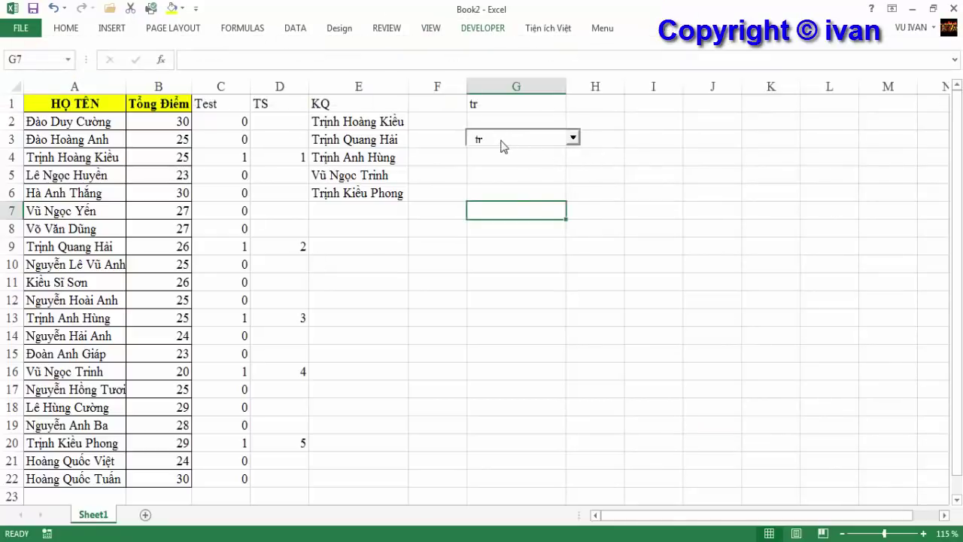
pyautogui.press('BackSpace')
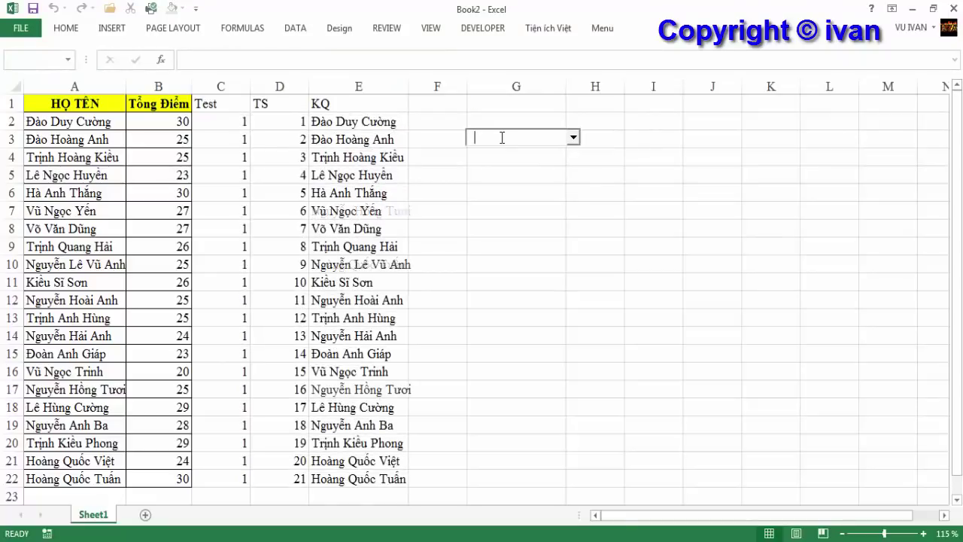
pyautogui.write('hoàng')
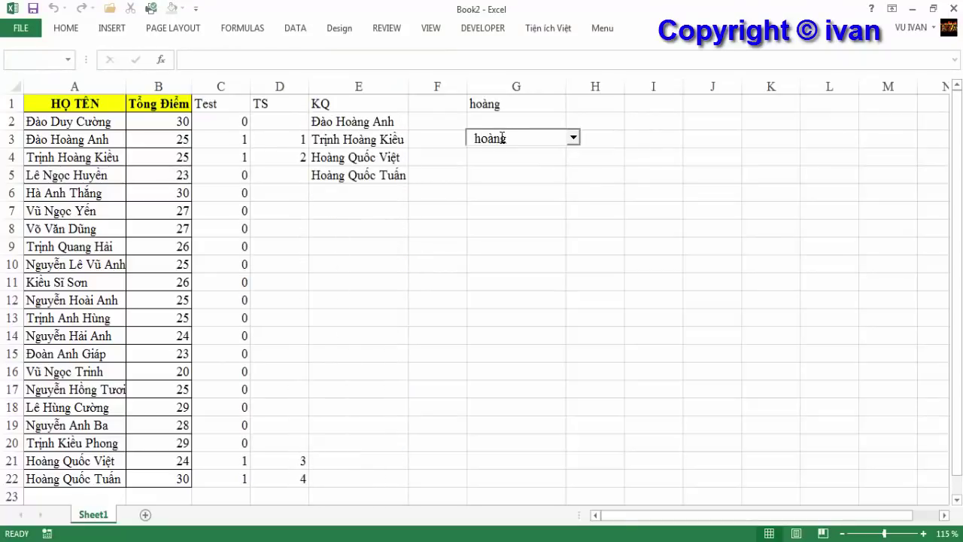
pyautogui.press('BackSpace')
pyautogui.press('BackSpace')
pyautogui.press('BackSpace')
pyautogui.press('BackSpace')
pyautogui.press('BackSpace')
pyautogui.write('đà')
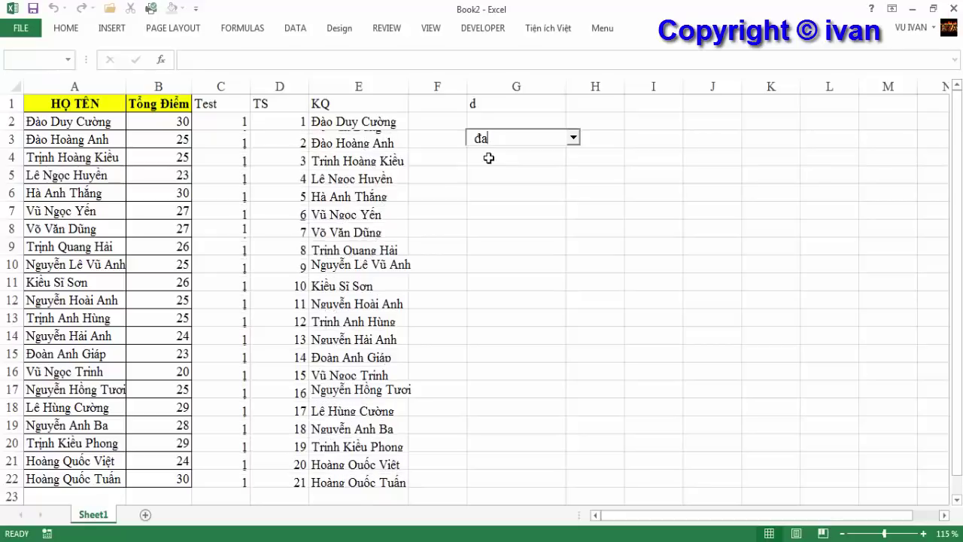
pyautogui.write('o')
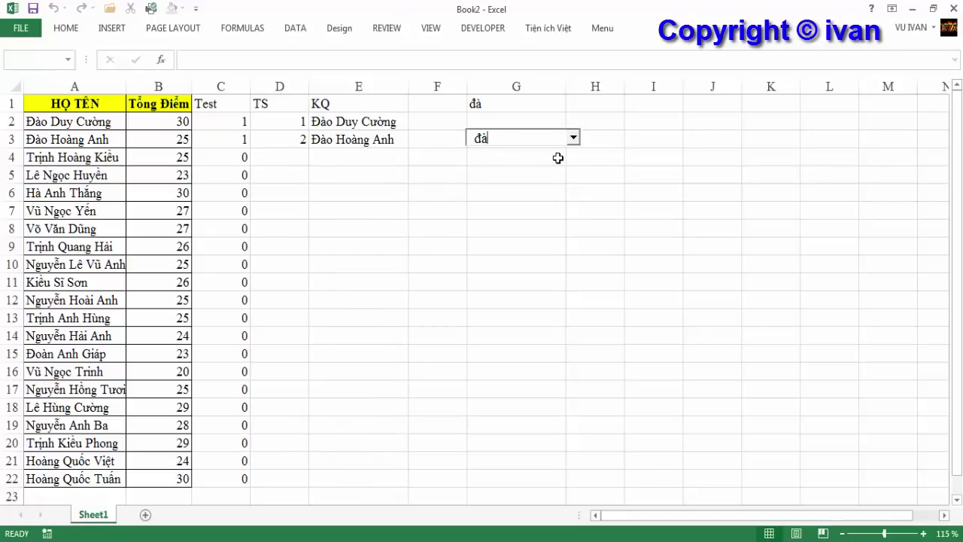
pyautogui.press('BackSpace')
pyautogui.press('BackSpace')
pyautogui.click(575, 137)
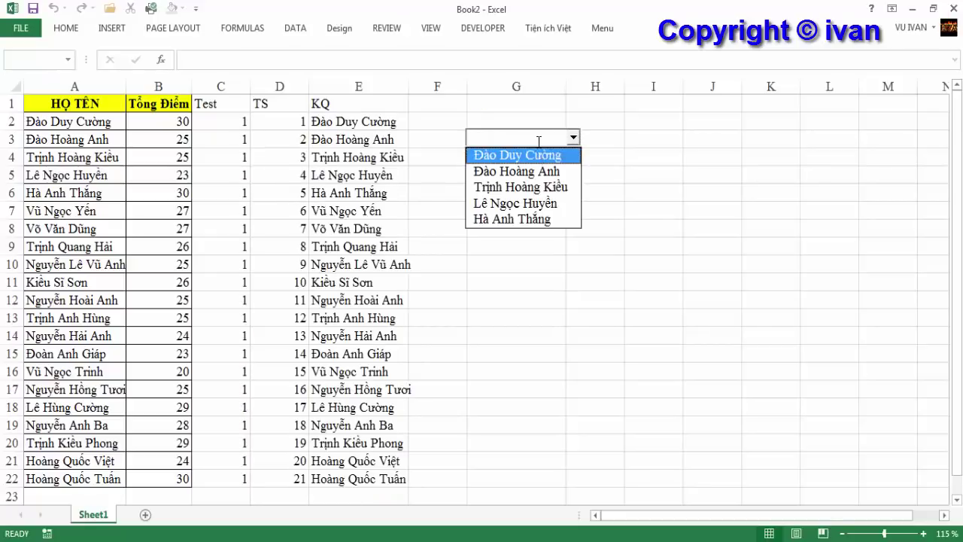
pyautogui.write('đào')
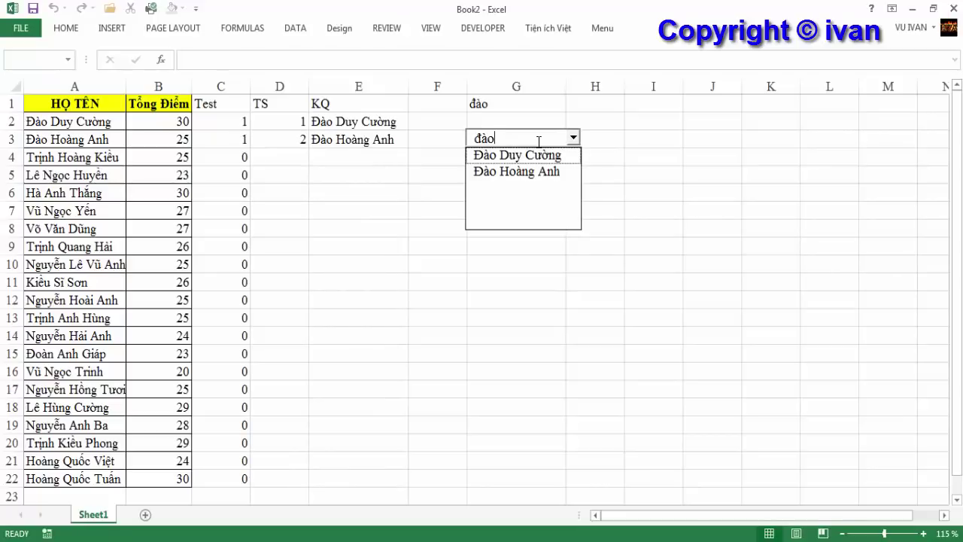
pyautogui.press('BackSpace')
pyautogui.press('BackSpace')
pyautogui.press('BackSpace')
pyautogui.write('Ho')
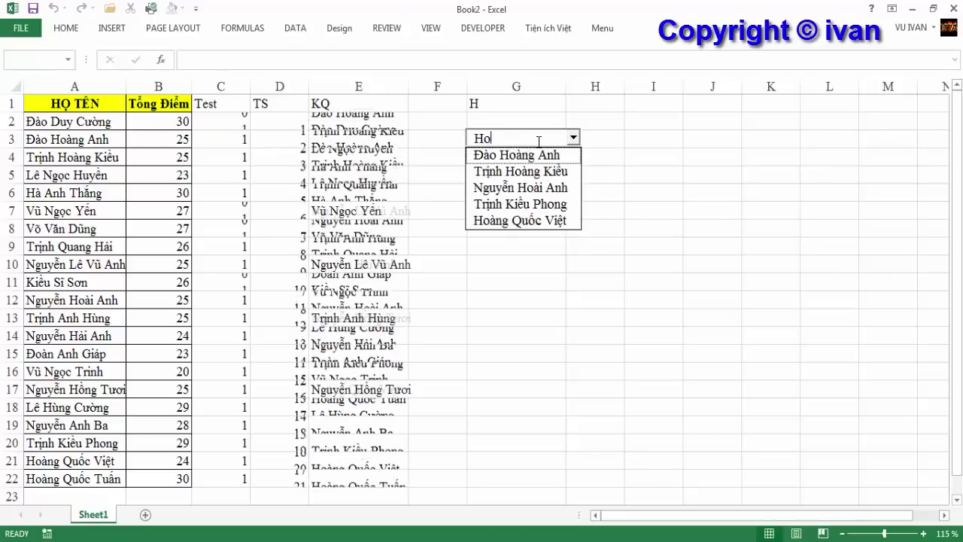
pyautogui.write('angf')
pyautogui.press('BackSpace')
pyautogui.press('BackSpace')
pyautogui.press('BackSpace')
pyautogui.press('BackSpace')
pyautogui.press('BackSpace')
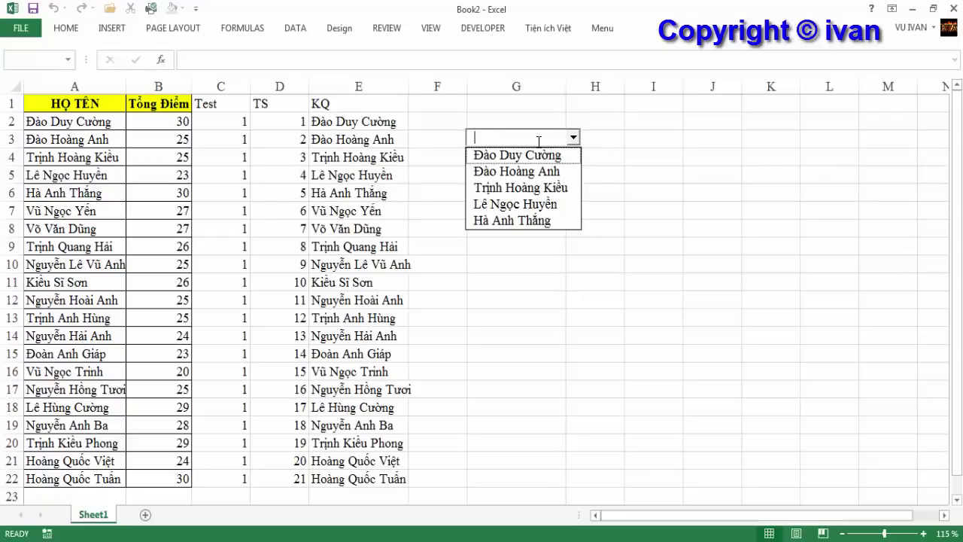
pyautogui.write('Vũ')
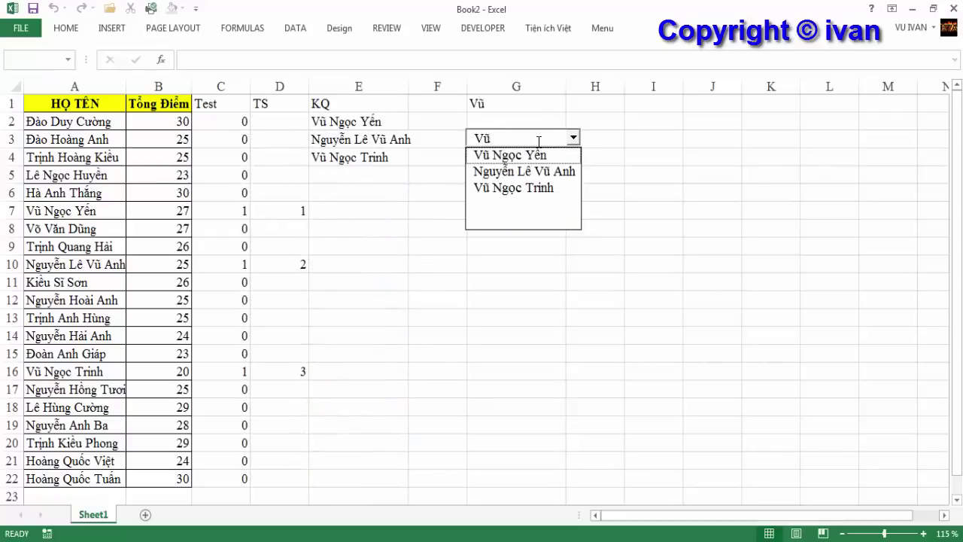
pyautogui.press('BackSpace')
pyautogui.press('BackSpace')
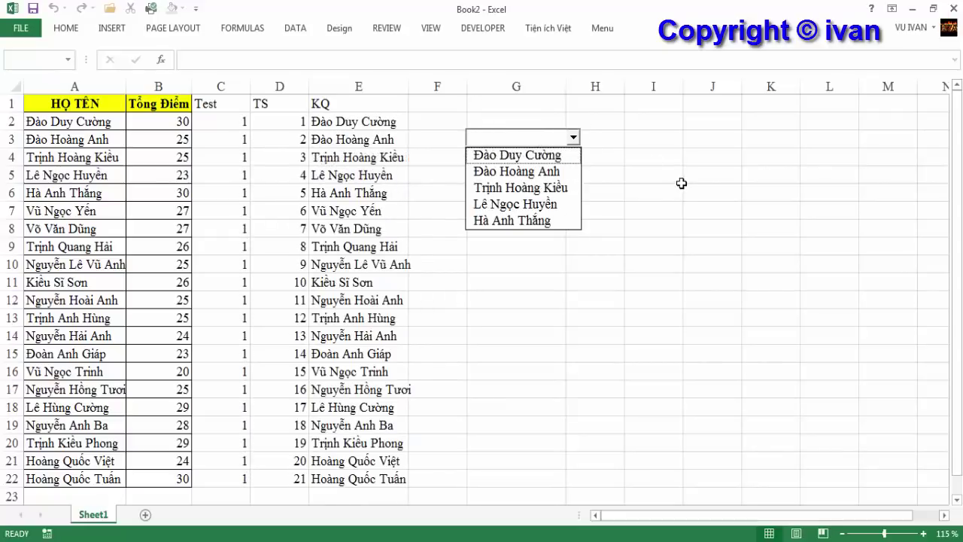
pyautogui.click(678, 181)
pyautogui.click(528, 139)
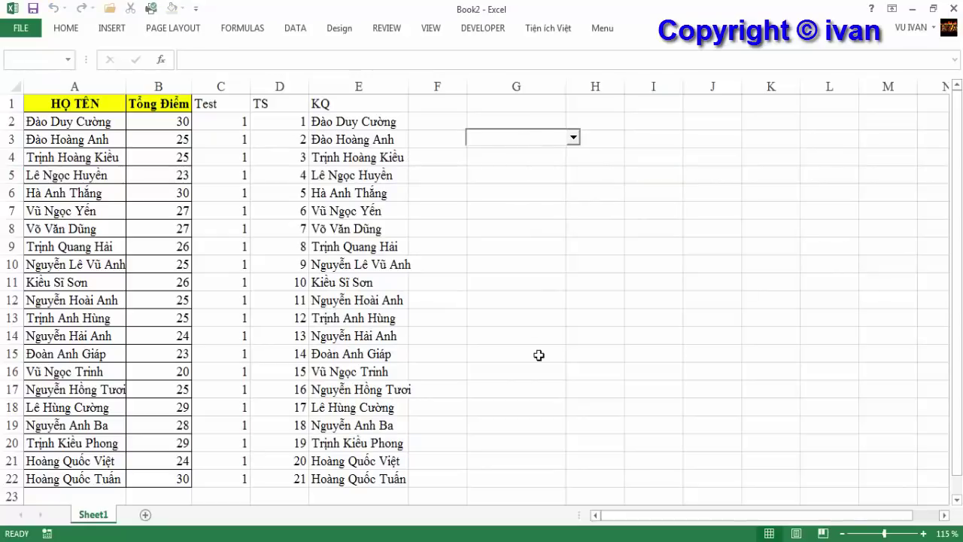
pyautogui.write('hoàng')
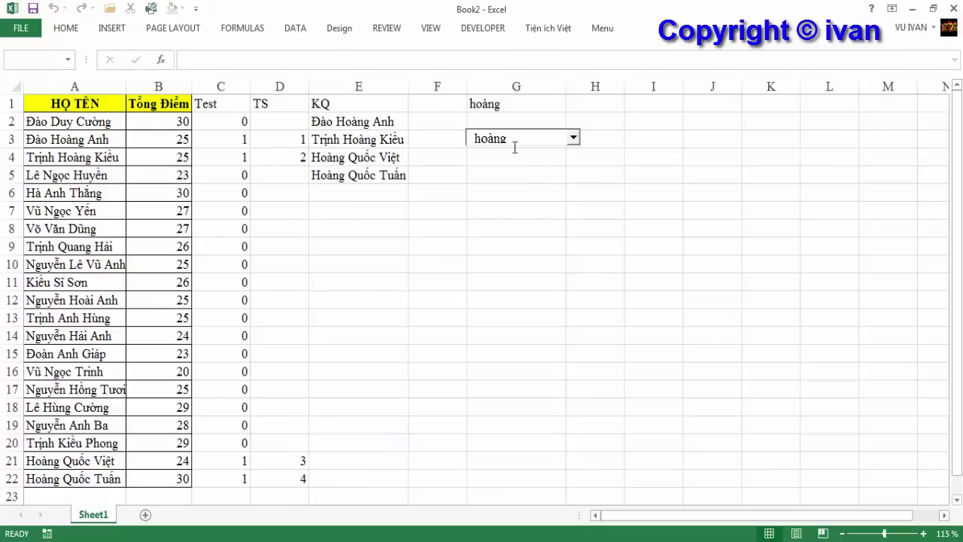
pyautogui.press('BackSpace')
pyautogui.press('BackSpace')
pyautogui.press('BackSpace')
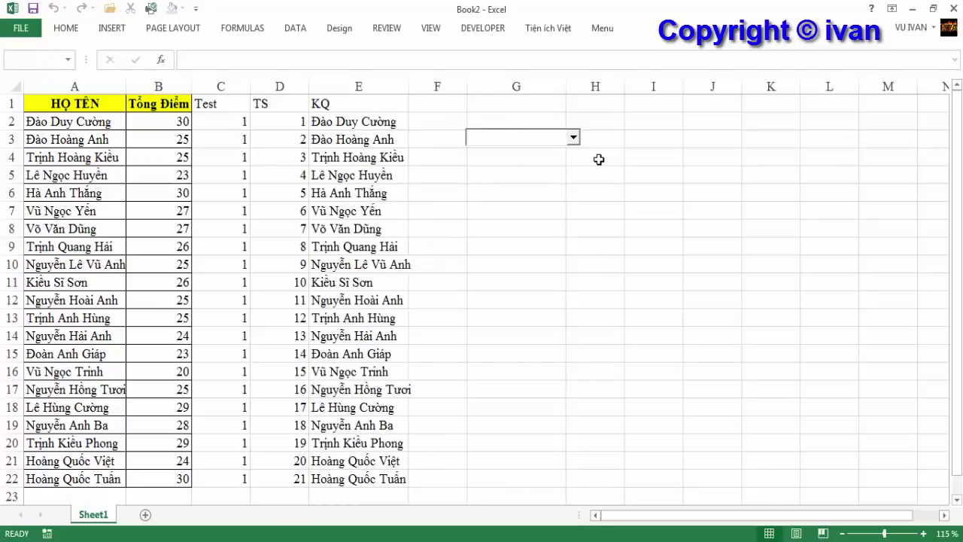
pyautogui.write('Trịnh')
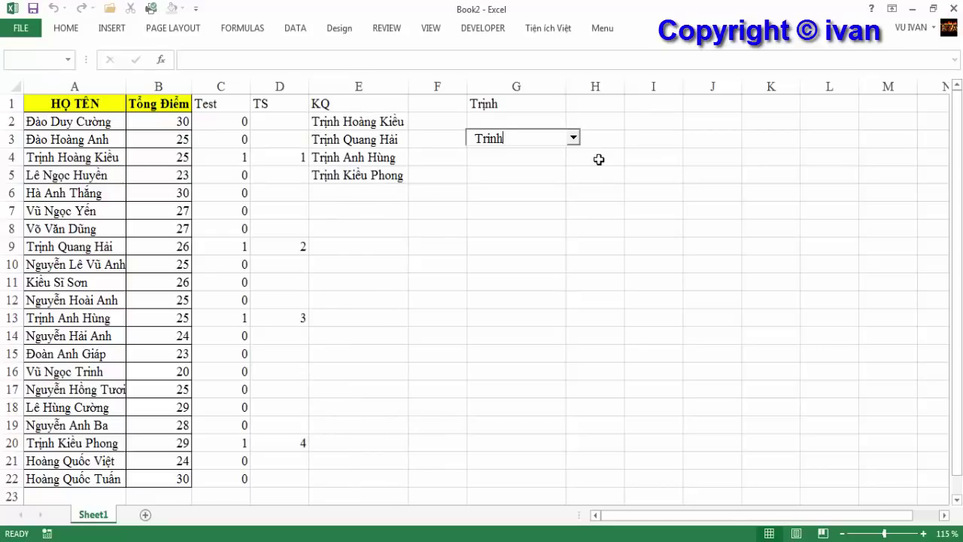
pyautogui.write('j')
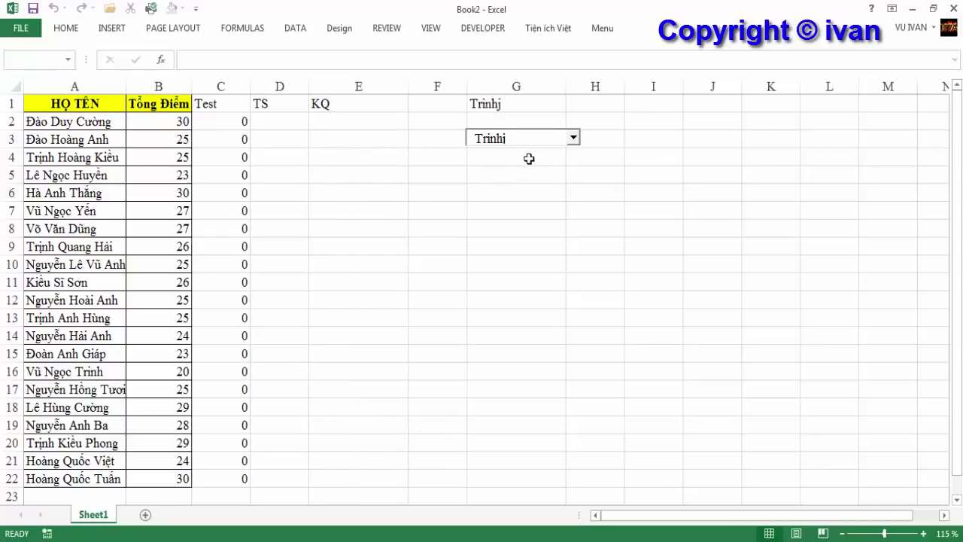
pyautogui.press('BackSpace')
pyautogui.press('BackSpace')
pyautogui.press('BackSpace')
pyautogui.press('BackSpace')
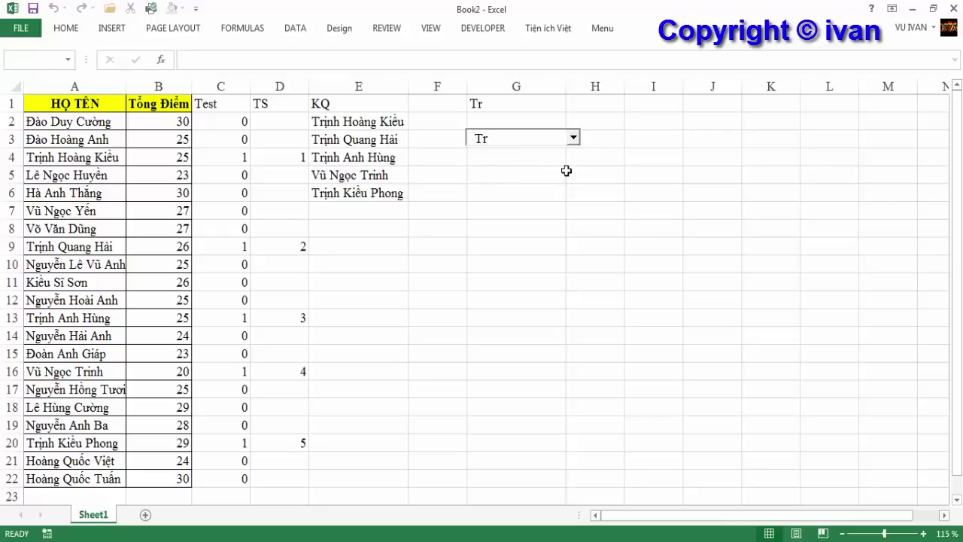
pyautogui.write('inhj')
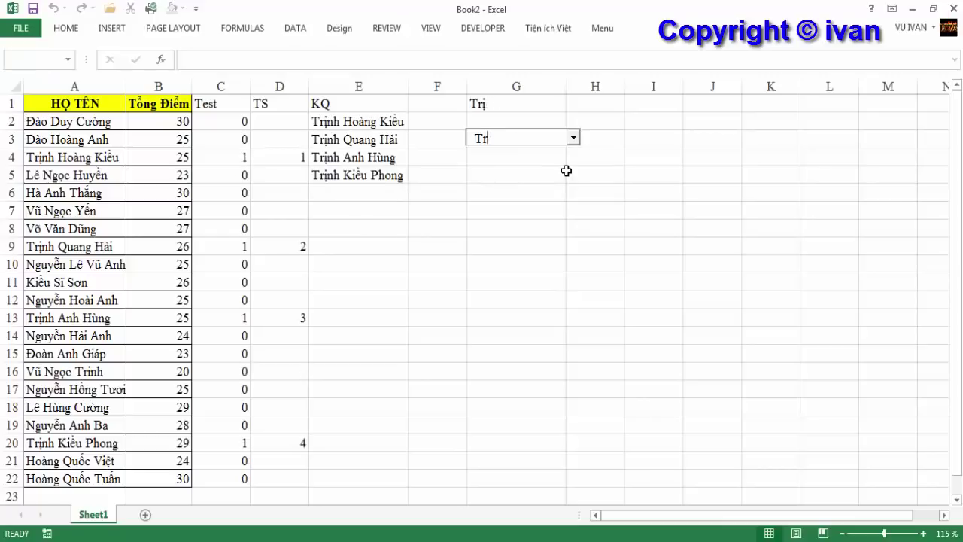
pyautogui.press('BackSpace')
pyautogui.press('BackSpace')
pyautogui.press('BackSpace')
pyautogui.write('Tri')
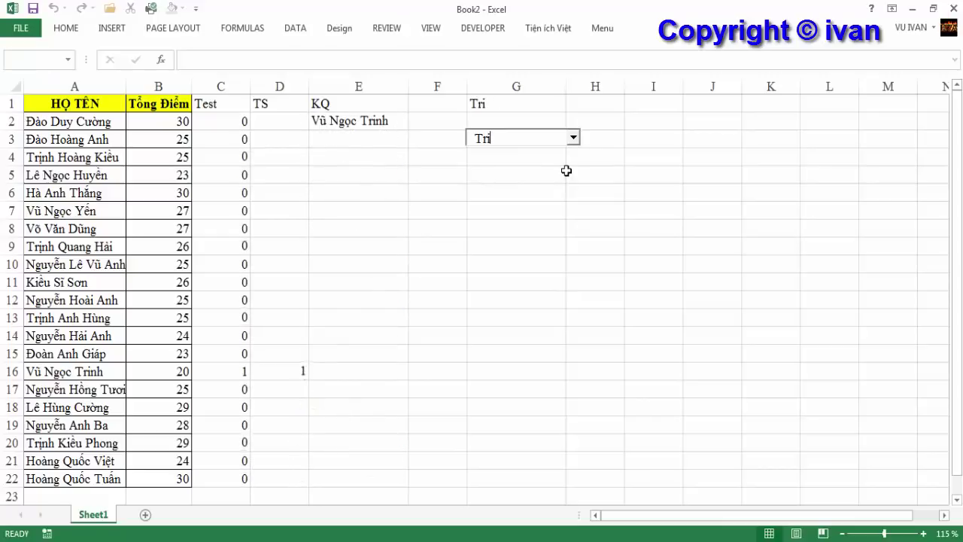
pyautogui.write('nhj')
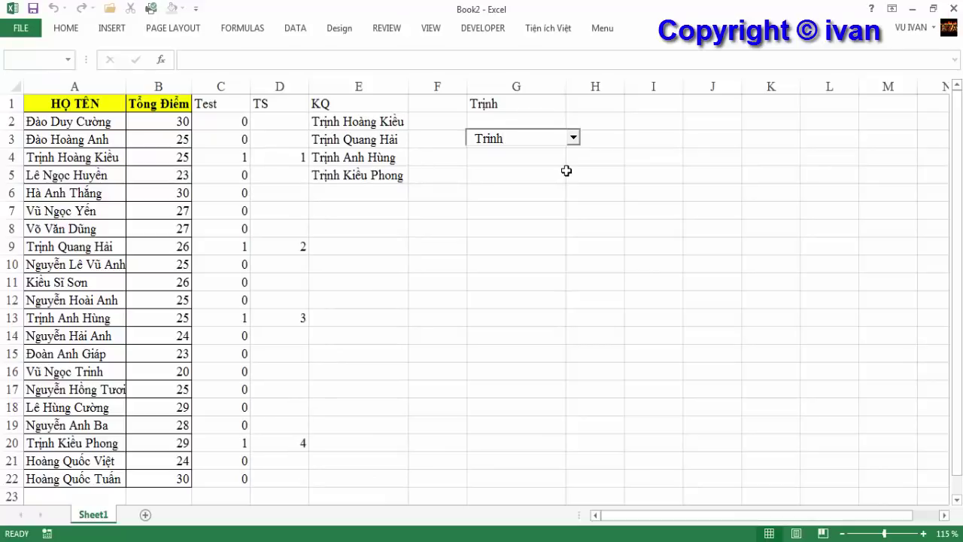
pyautogui.press('BackSpace')
pyautogui.press('BackSpace')
pyautogui.press('BackSpace')
pyautogui.press('BackSpace')
pyautogui.press('BackSpace')
pyautogui.write('Ho')
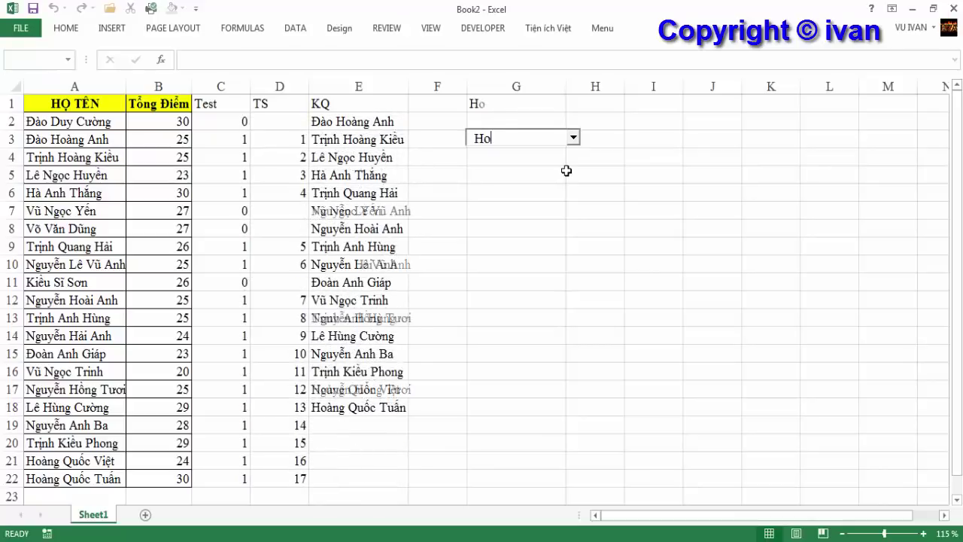
pyautogui.write('angf')
pyautogui.press('BackSpace')
pyautogui.press('BackSpace')
pyautogui.press('BackSpace')
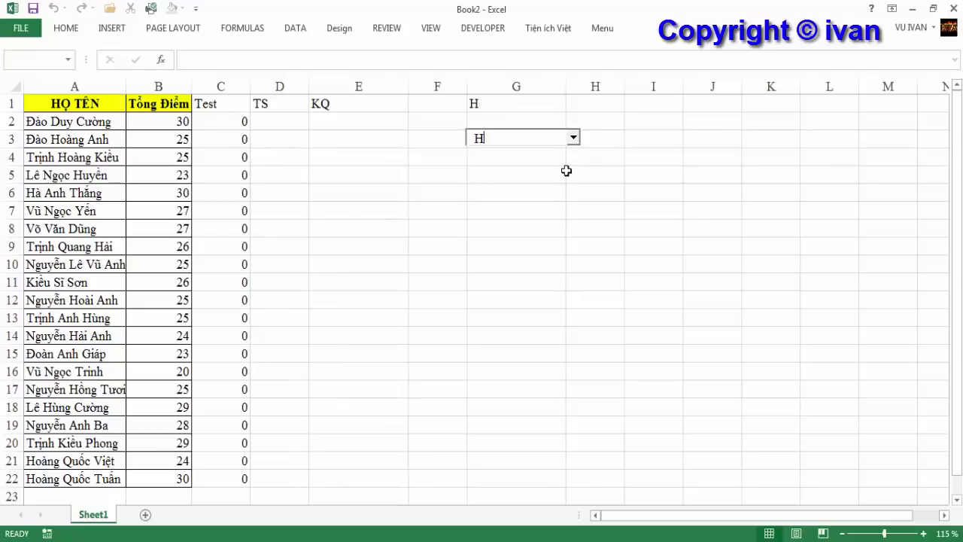
pyautogui.press('BackSpace')
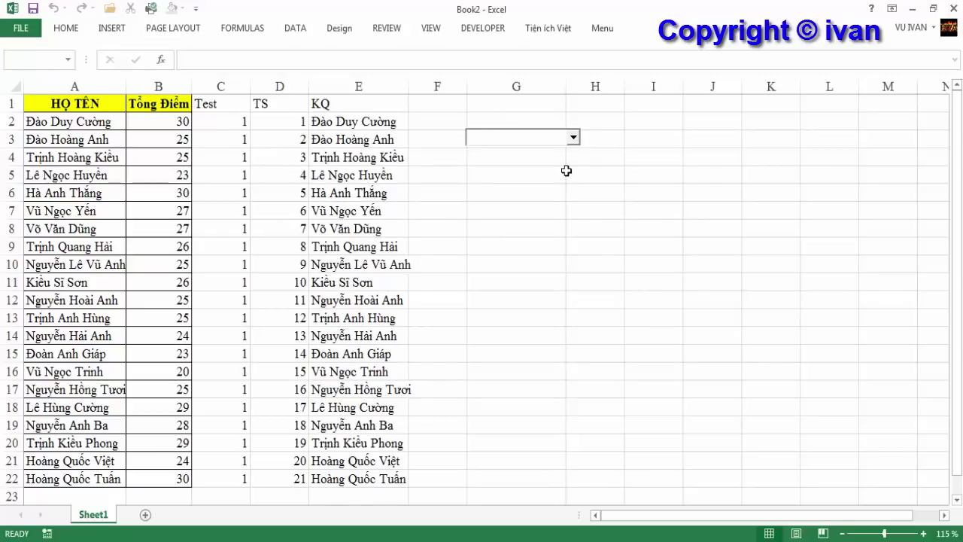
pyautogui.click(600, 174)
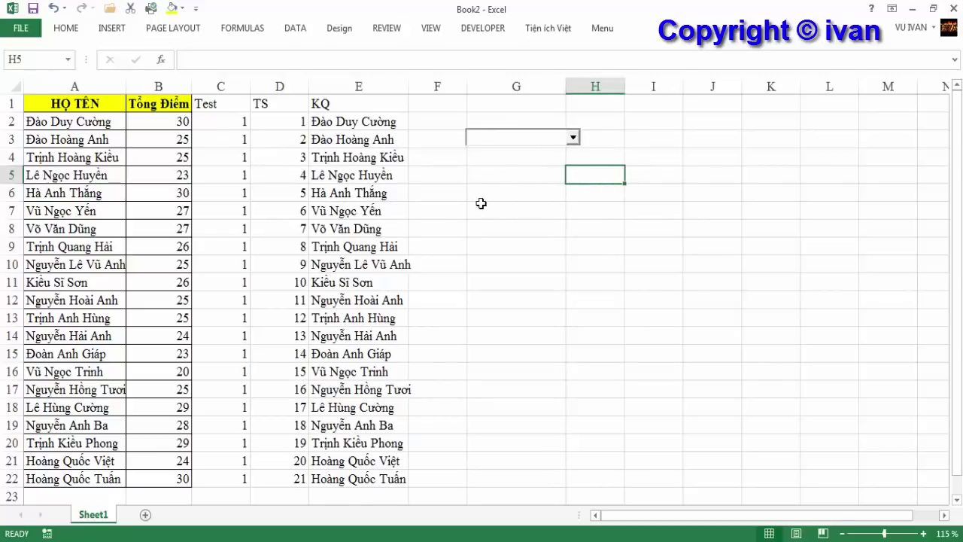
pyautogui.click(573, 136)
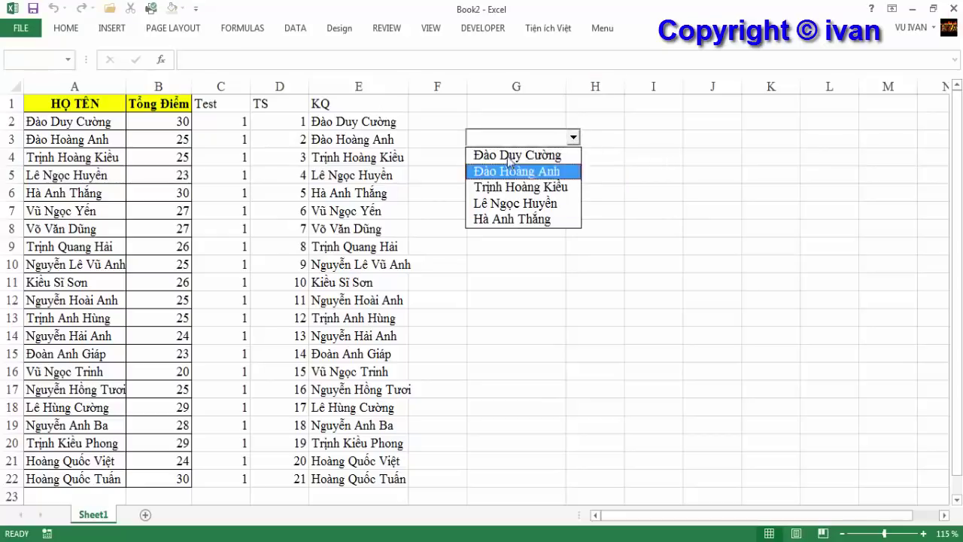
pyautogui.write('Đ')
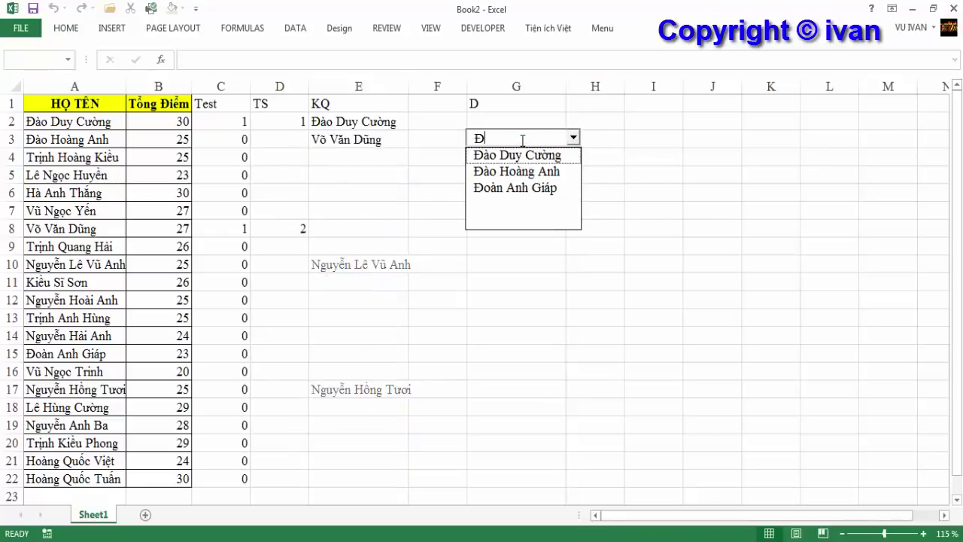
pyautogui.write('ào')
pyautogui.press('BackSpace')
pyautogui.press('BackSpace')
pyautogui.press('BackSpace')
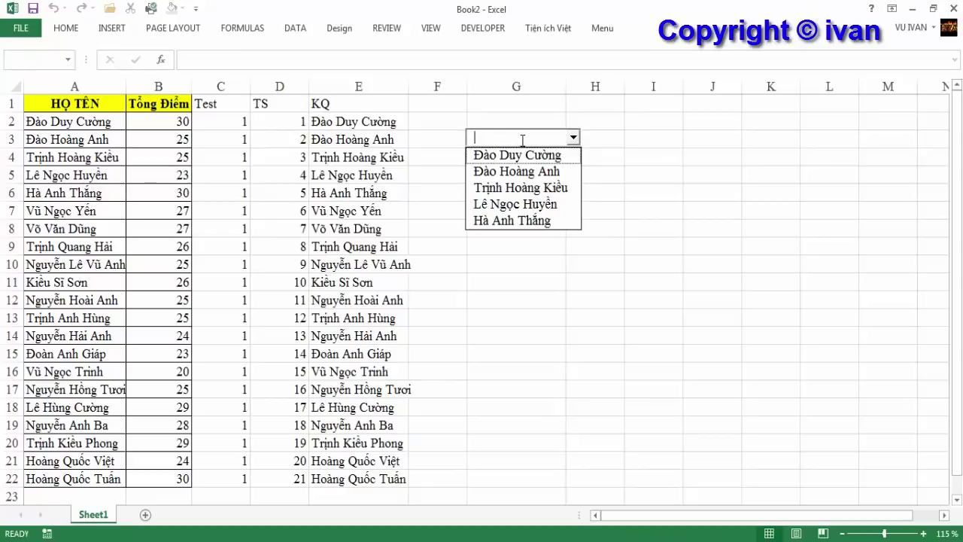
pyautogui.click(646, 168)
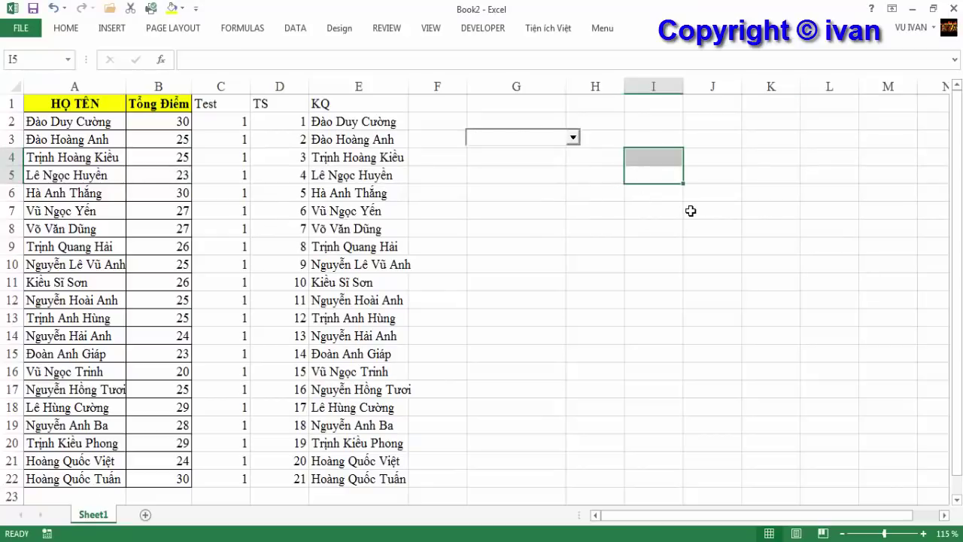
# Turn Design Mode on, select the combo box, and dismiss its shortcut menu.
pyautogui.click(478, 27)
pyautogui.click(484, 29)
pyautogui.click(295, 74)
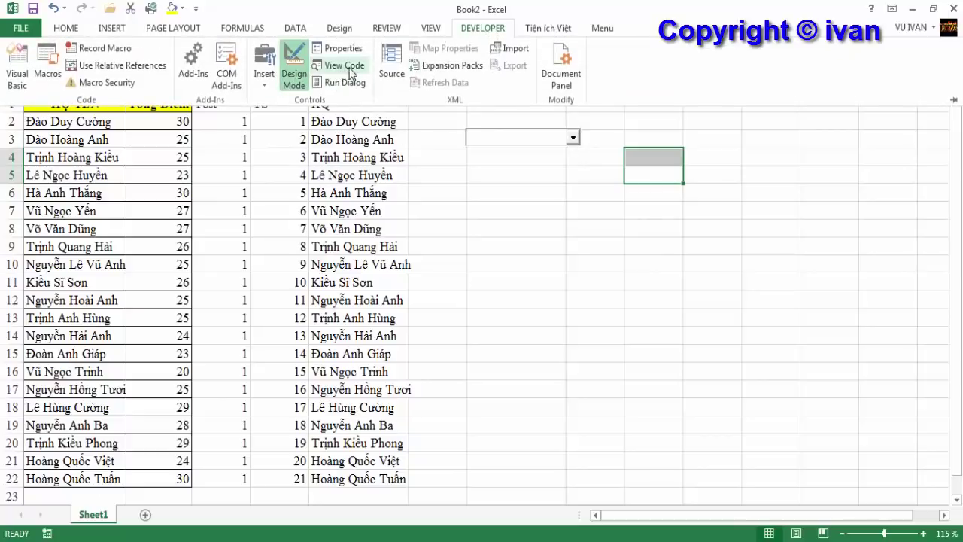
pyautogui.click(570, 200)
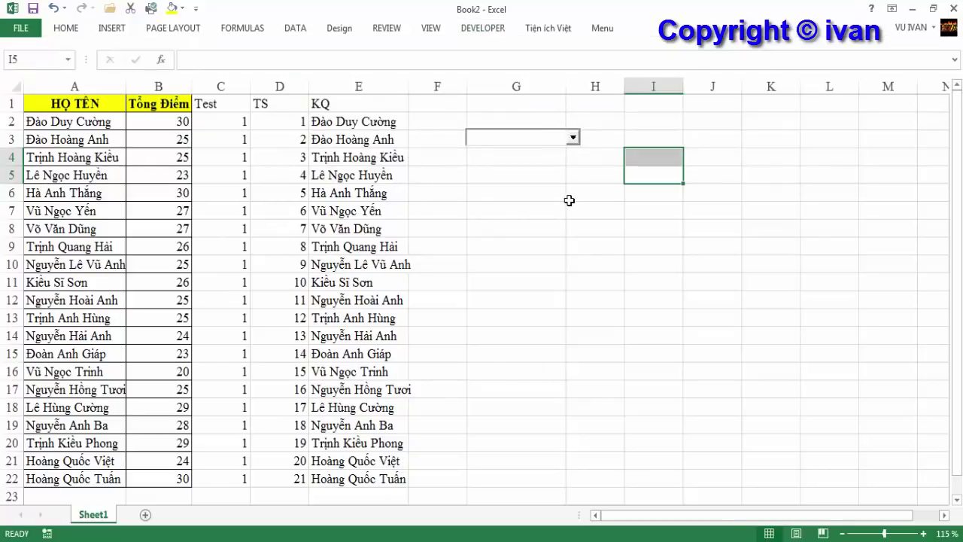
pyautogui.click(576, 137)
pyautogui.rightClick(577, 141)
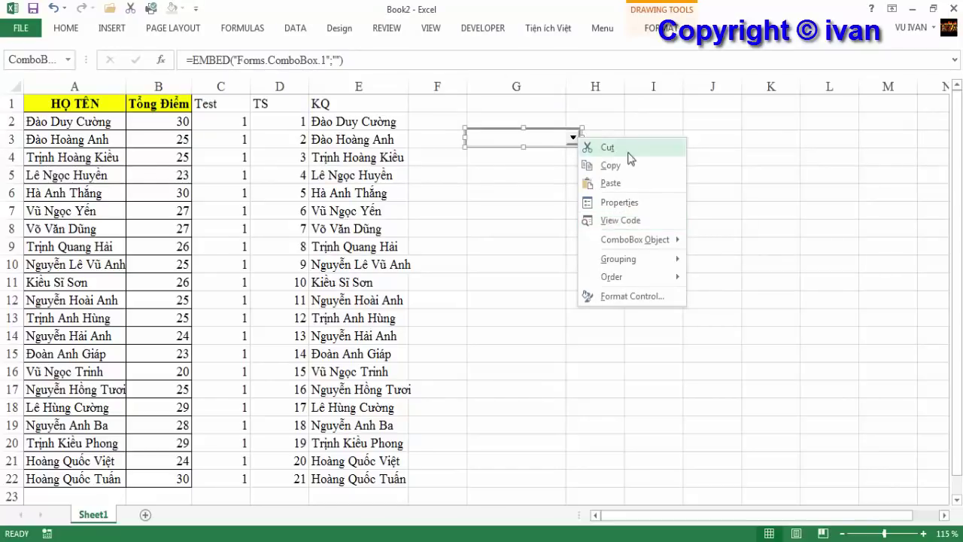
pyautogui.press('Escape')
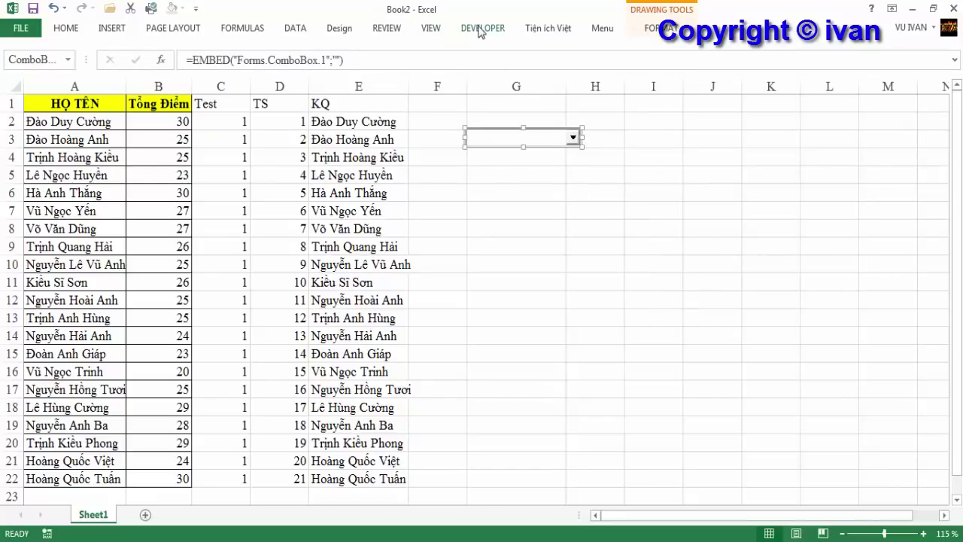
pyautogui.click(482, 28)
# Add a ComboBox1_Change procedure in Sheet1's module containing ComboBox1.DropDown.
pyautogui.click(342, 67)
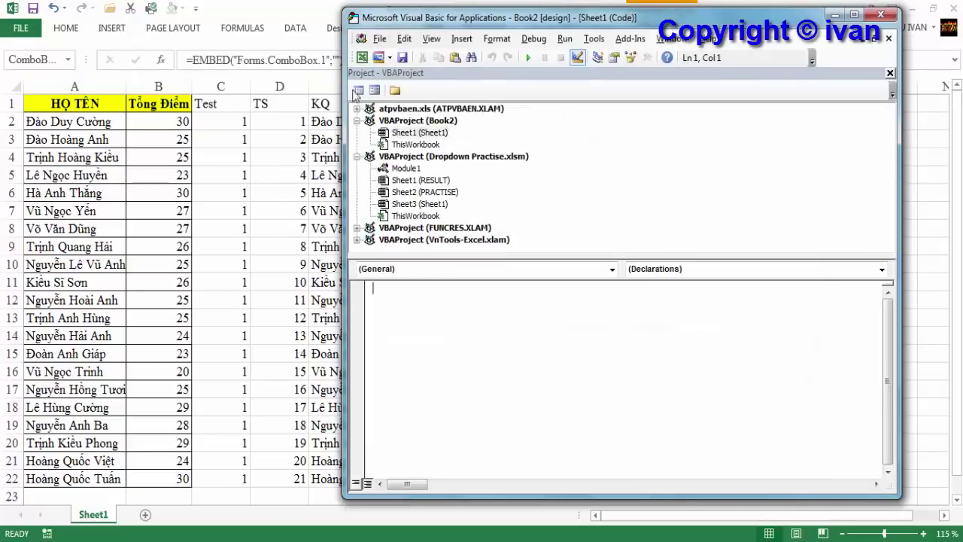
pyautogui.click(419, 133)
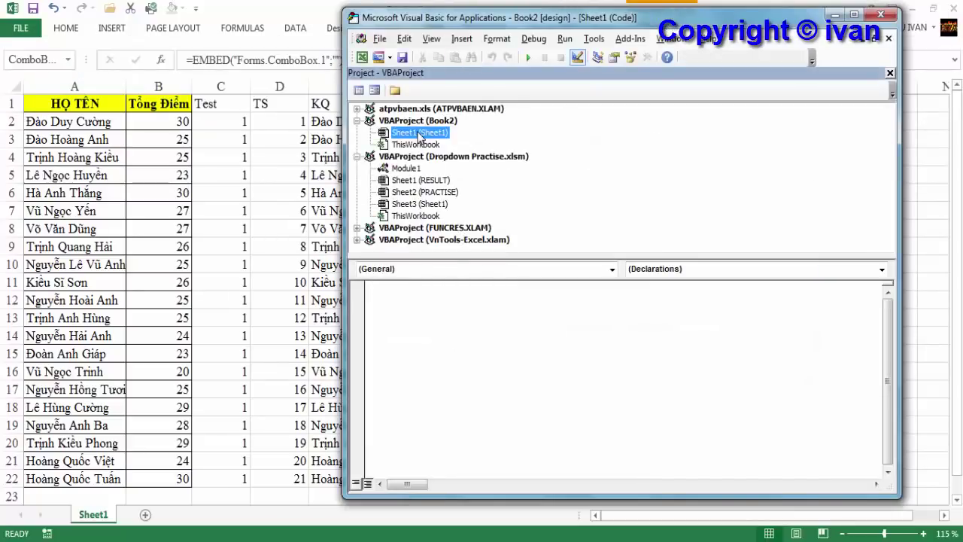
pyautogui.click(612, 269)
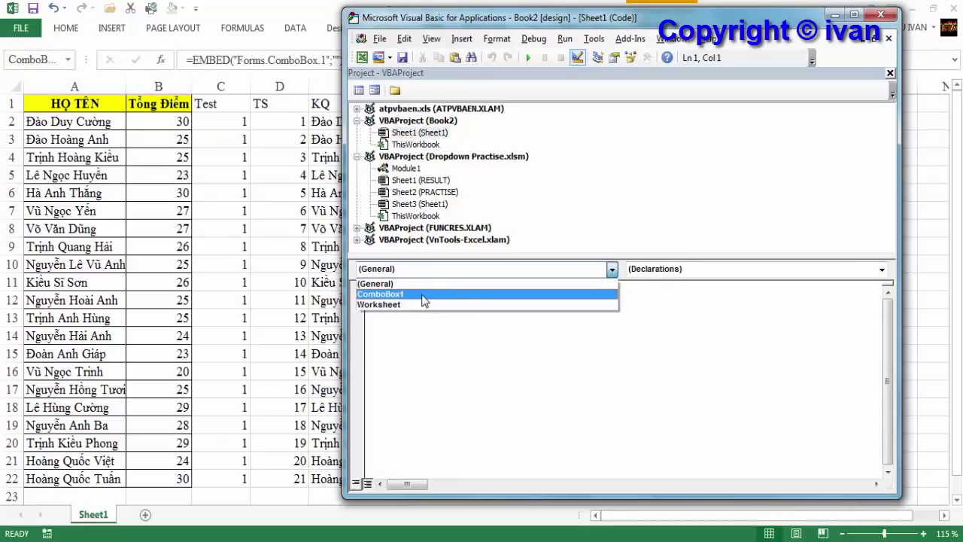
pyautogui.click(421, 294)
pyautogui.write('combobox1')
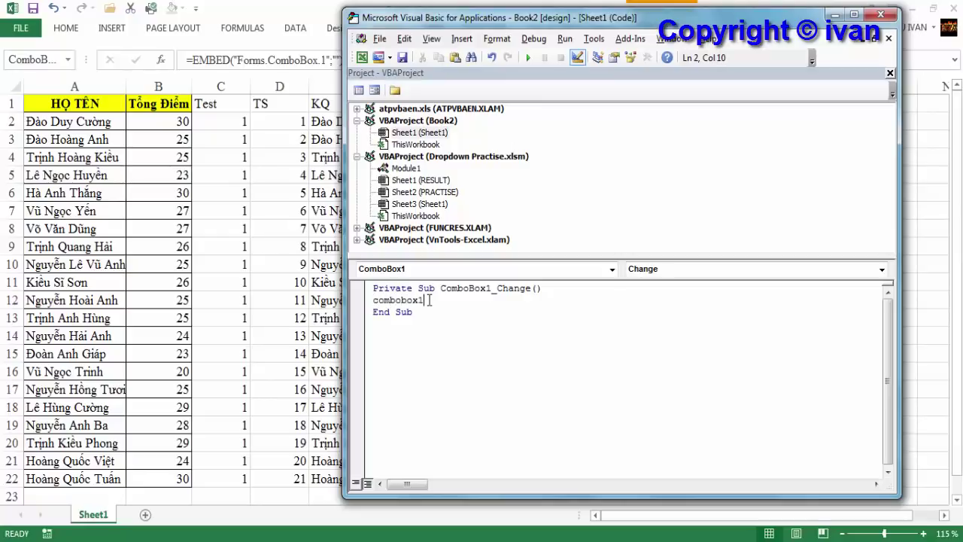
pyautogui.write('.')
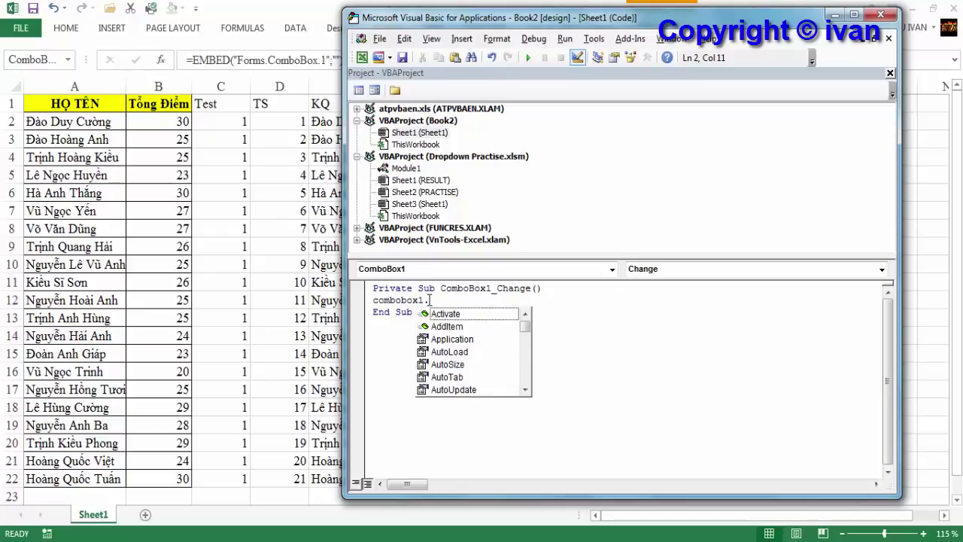
pyautogui.write('dropd')
pyautogui.press('Tab')
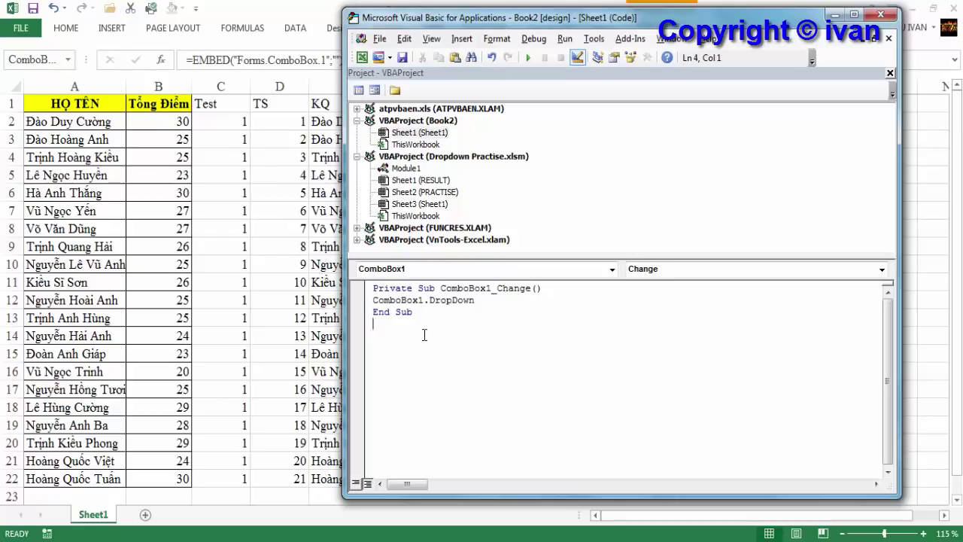
# Close the VBA editor and turn off Design Mode in Excel.
pyautogui.click(887, 17)
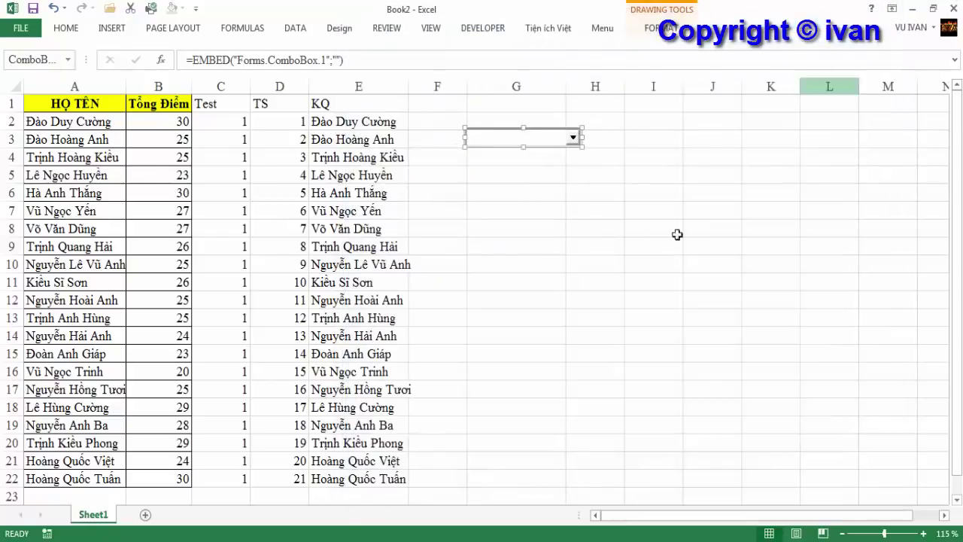
pyautogui.click(486, 28)
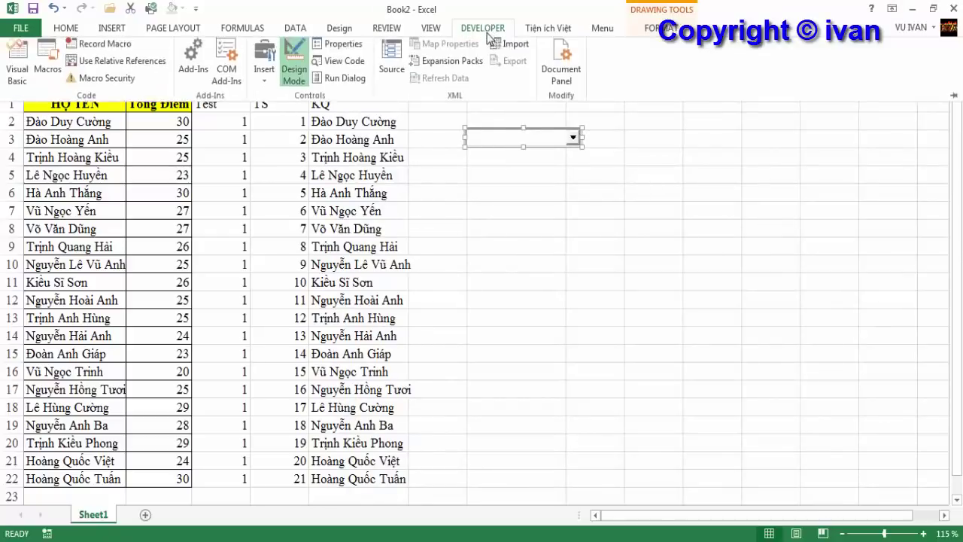
pyautogui.click(290, 84)
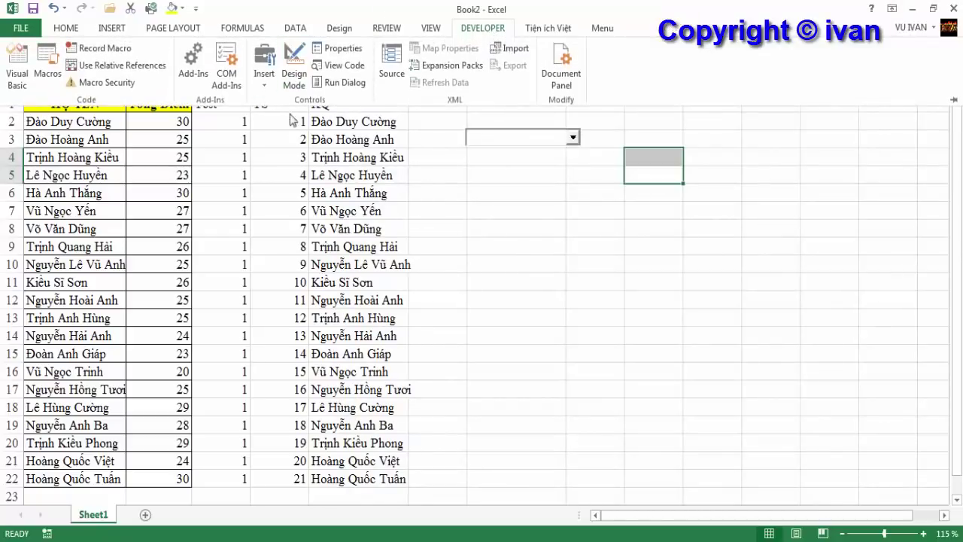
pyautogui.click(561, 179)
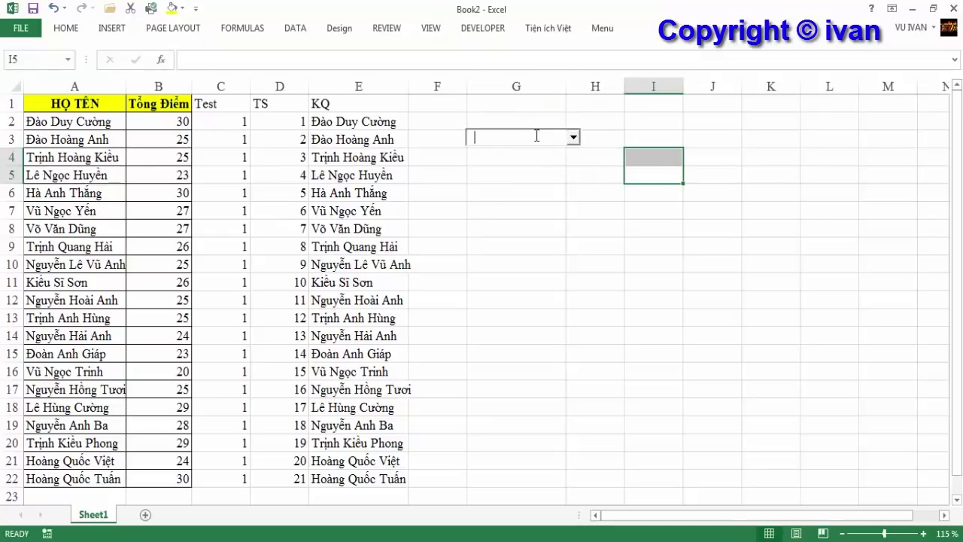
# Test the filtering by typing three partial names in the combo box, clearing each.
pyautogui.write('trinh')
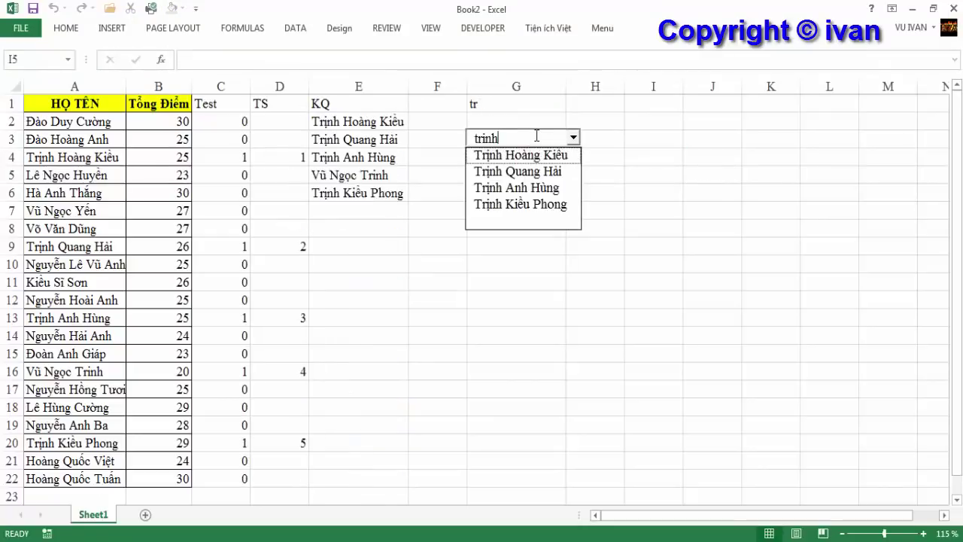
pyautogui.press('BackSpace')
pyautogui.press('BackSpace')
pyautogui.press('BackSpace')
pyautogui.write('h')
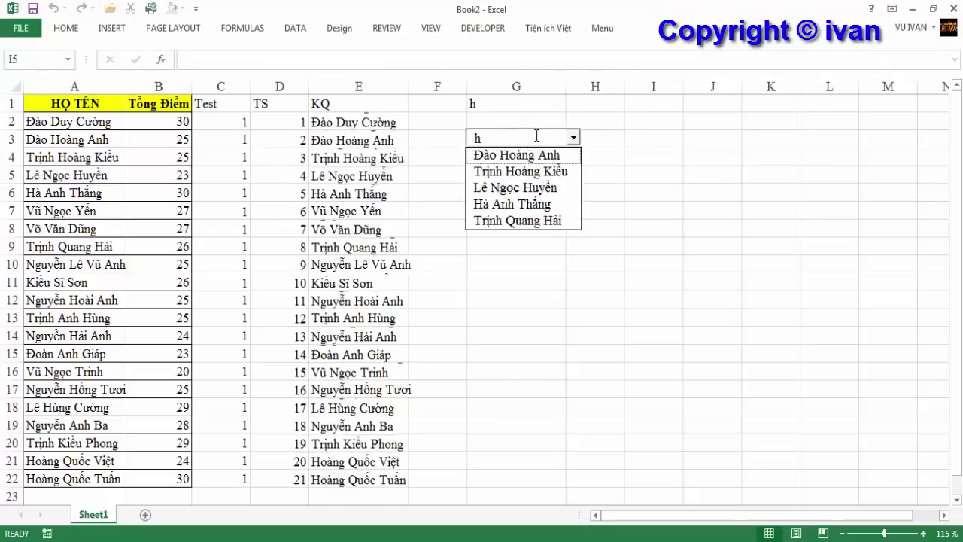
pyautogui.write('oangf')
pyautogui.press('BackSpace')
pyautogui.press('BackSpace')
pyautogui.press('BackSpace')
pyautogui.press('BackSpace')
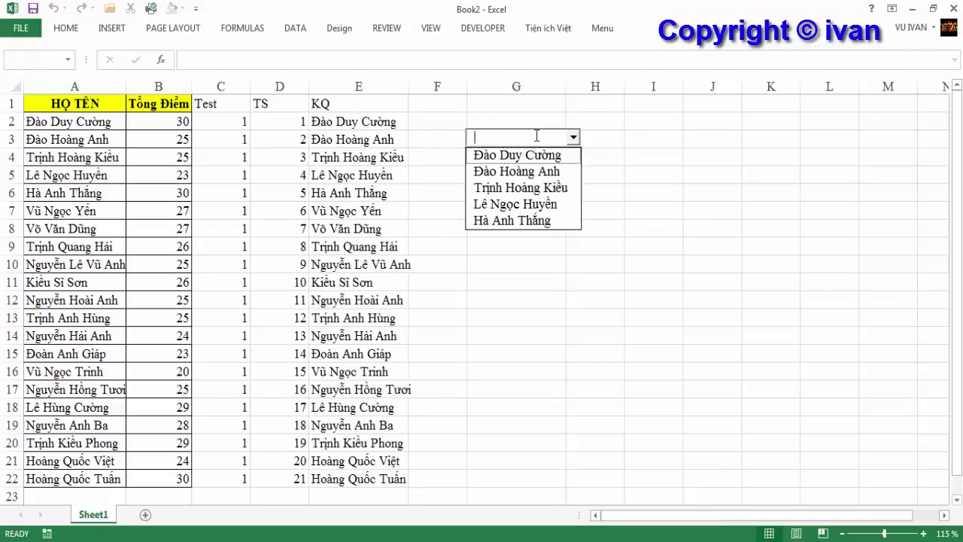
pyautogui.write('Đaof')
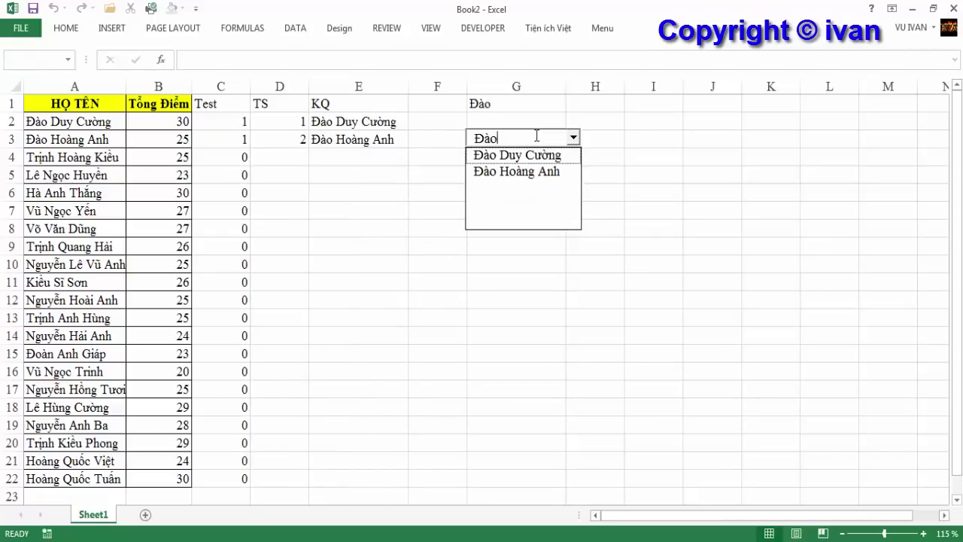
pyautogui.press('BackSpace')
pyautogui.press('BackSpace')
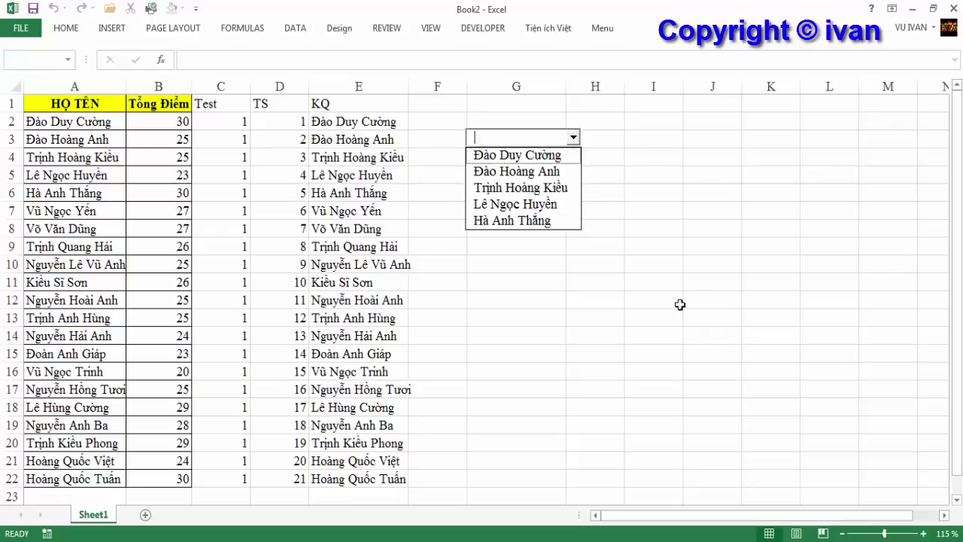
# Hide helper columns C through E.
pyautogui.click(677, 302)
pyautogui.moveTo(220, 87); pyautogui.dragTo(316, 83)
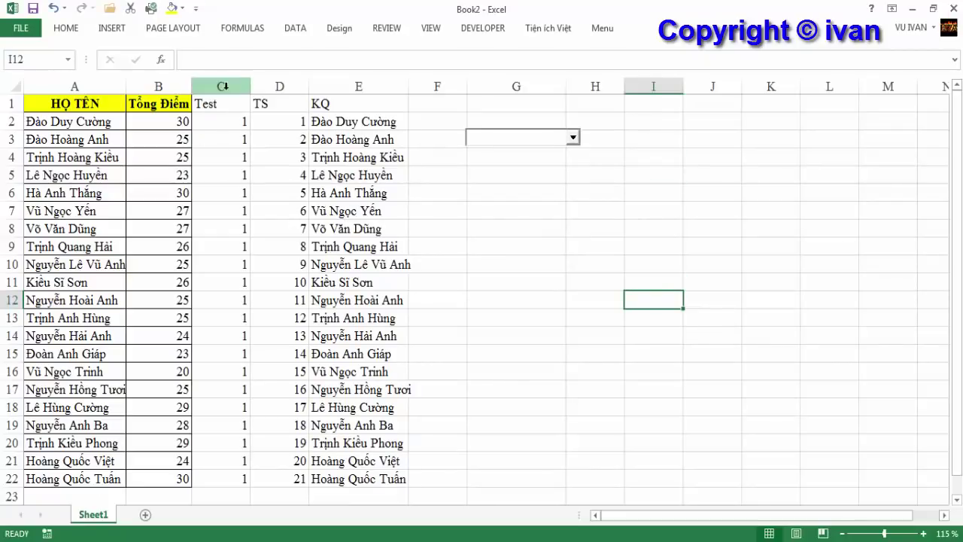
pyautogui.rightClick(322, 85)
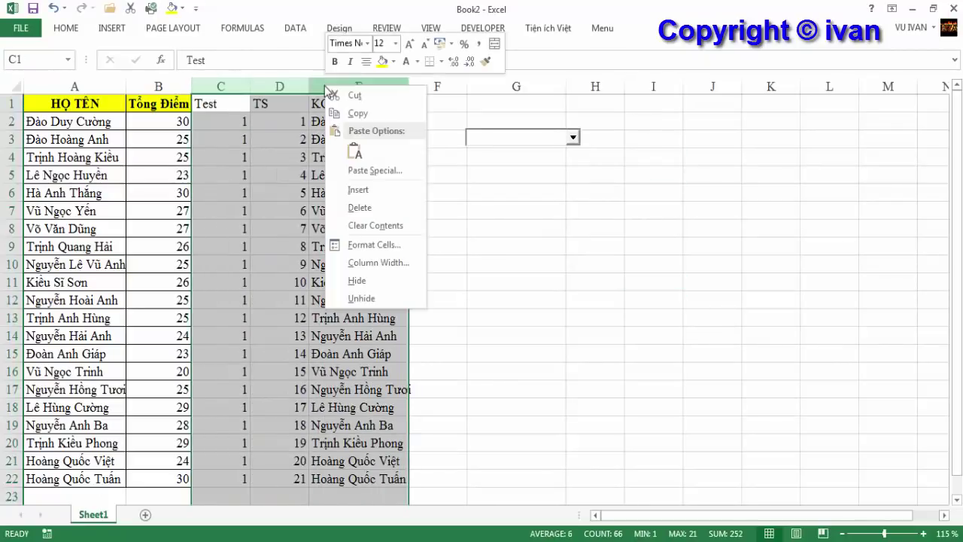
pyautogui.click(365, 280)
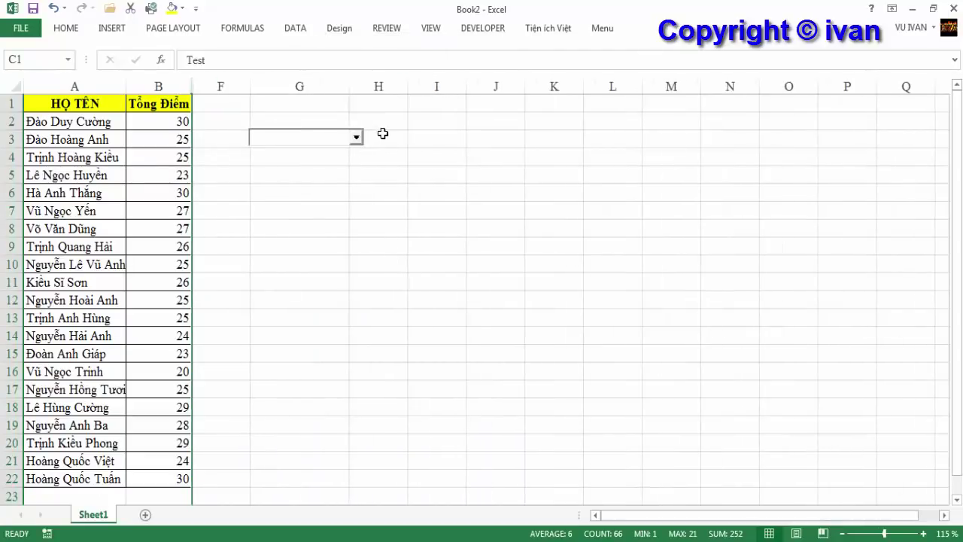
# Widen column H and enter a Điểm heading in H2, centred horizontally and vertically.
pyautogui.moveTo(408, 87); pyautogui.dragTo(451, 86)
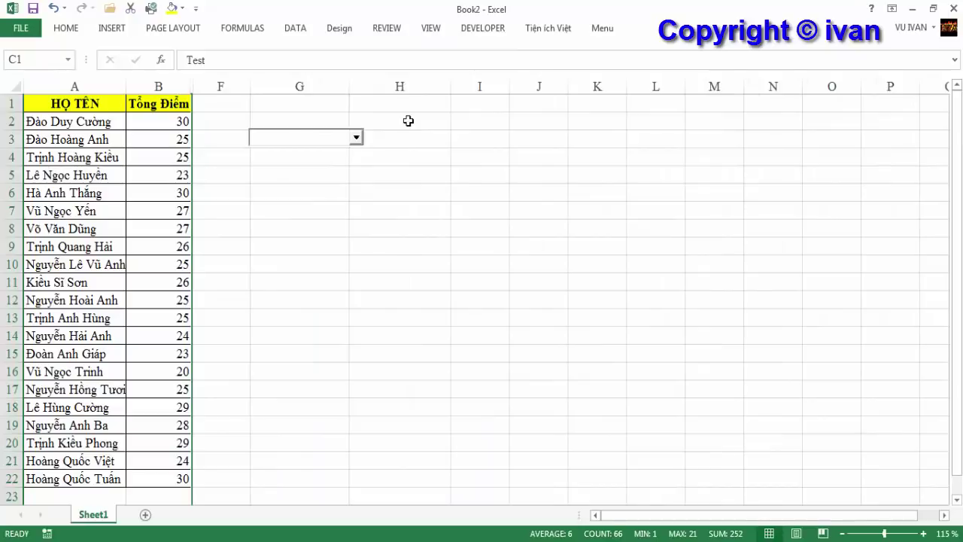
pyautogui.click(412, 122)
pyautogui.write('Đieểm')
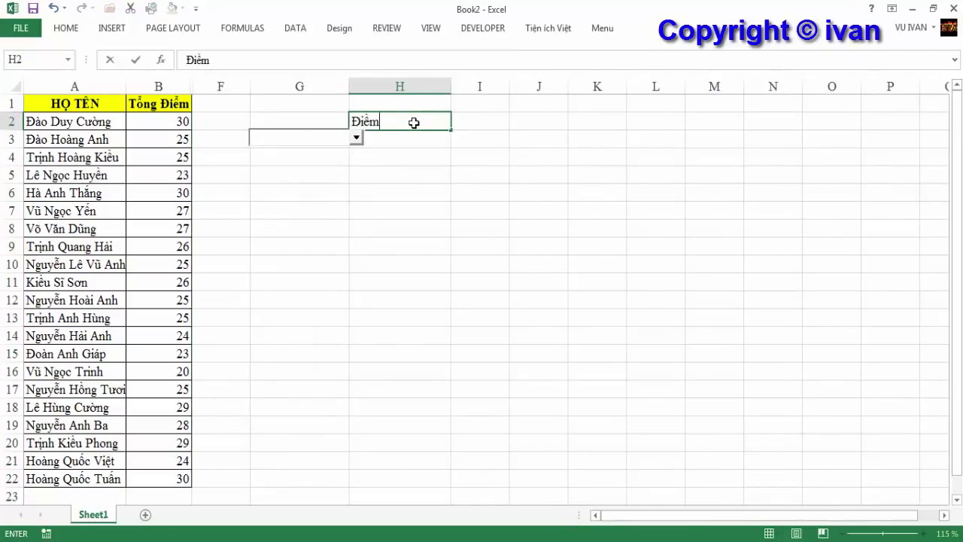
pyautogui.press('Return')
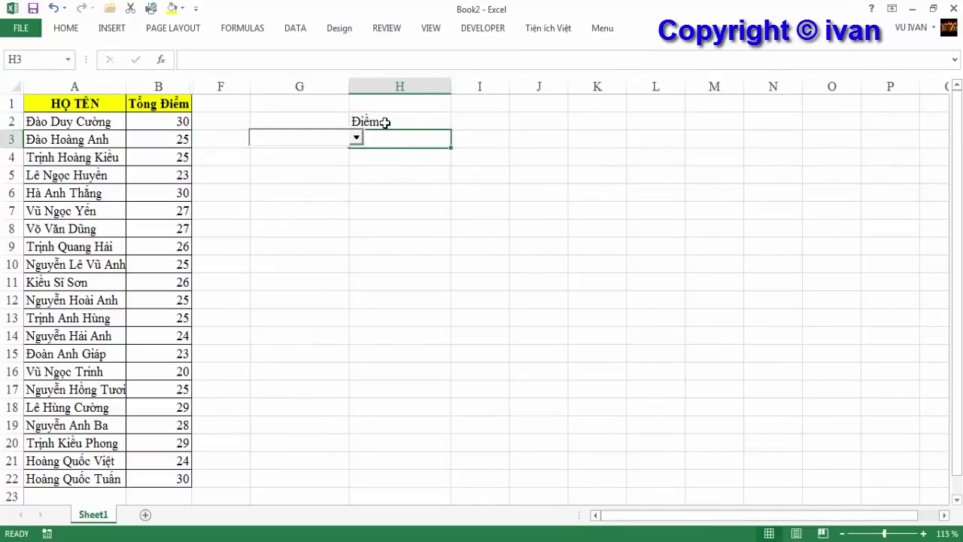
pyautogui.click(384, 123)
pyautogui.click(66, 27)
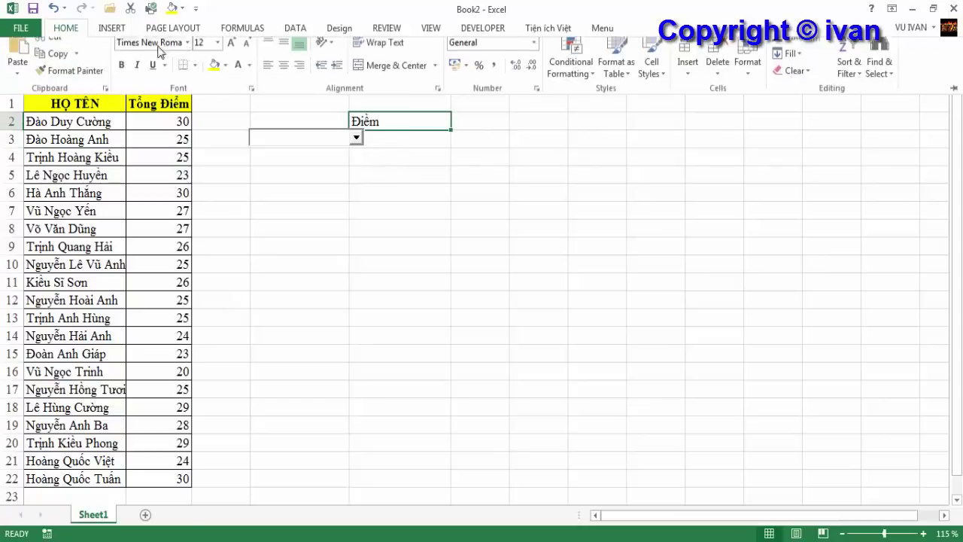
pyautogui.click(284, 76)
pyautogui.click(284, 54)
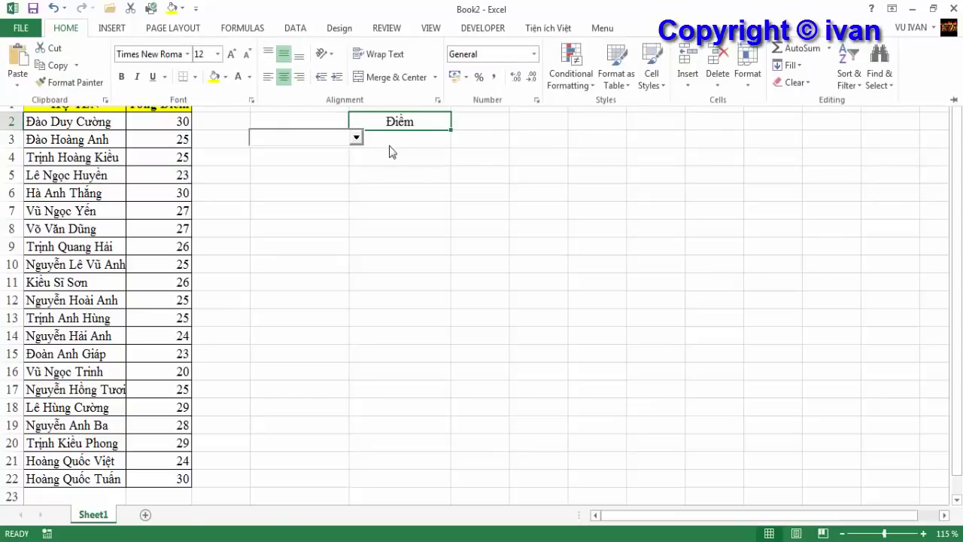
# Fill cell H3 with yellow.
pyautogui.click(398, 143)
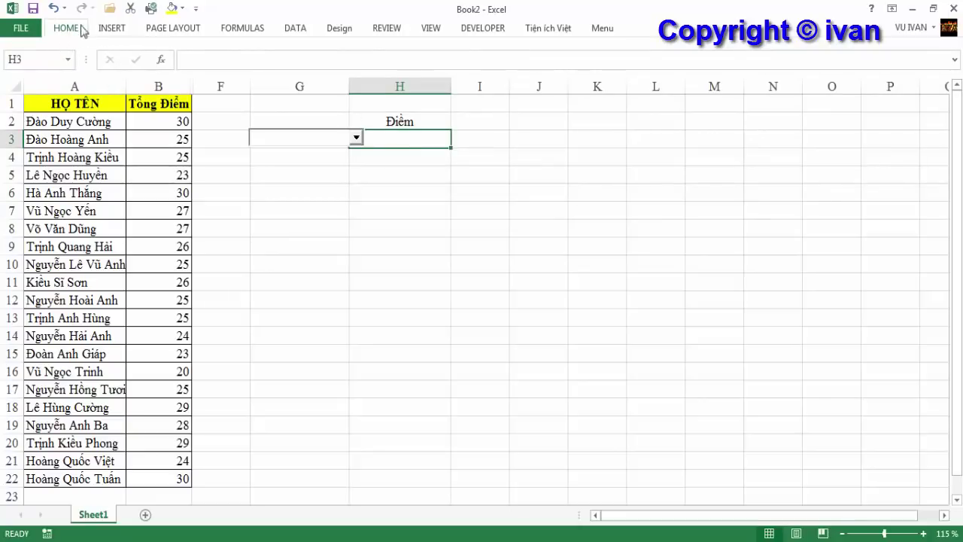
pyautogui.click(67, 27)
pyautogui.click(214, 75)
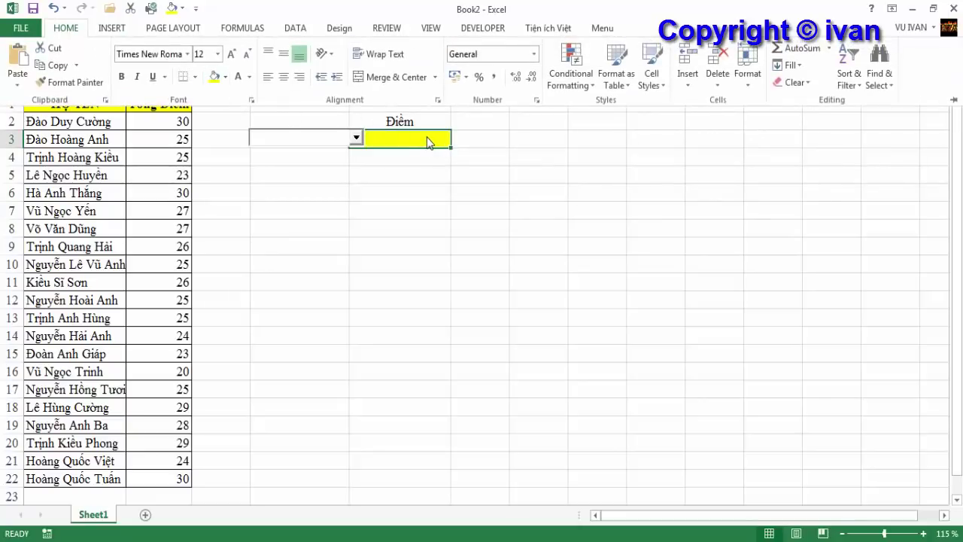
# Enter =VLOOKUP($G$1;$A$2:$B$22;2) in H3 with absolute references for G1 and the table.
pyautogui.doubleClick(406, 145)
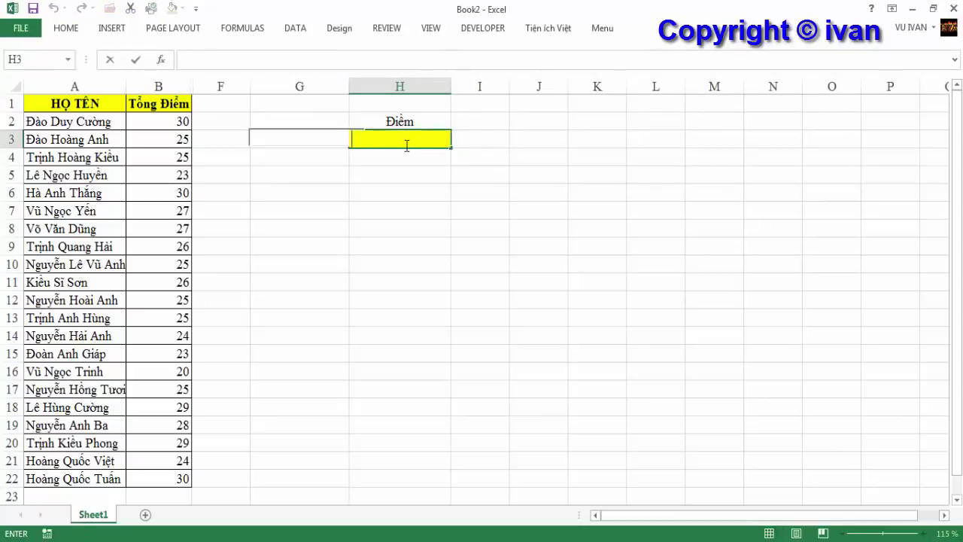
pyautogui.write('=')
pyautogui.write('vlo')
pyautogui.press('Tab')
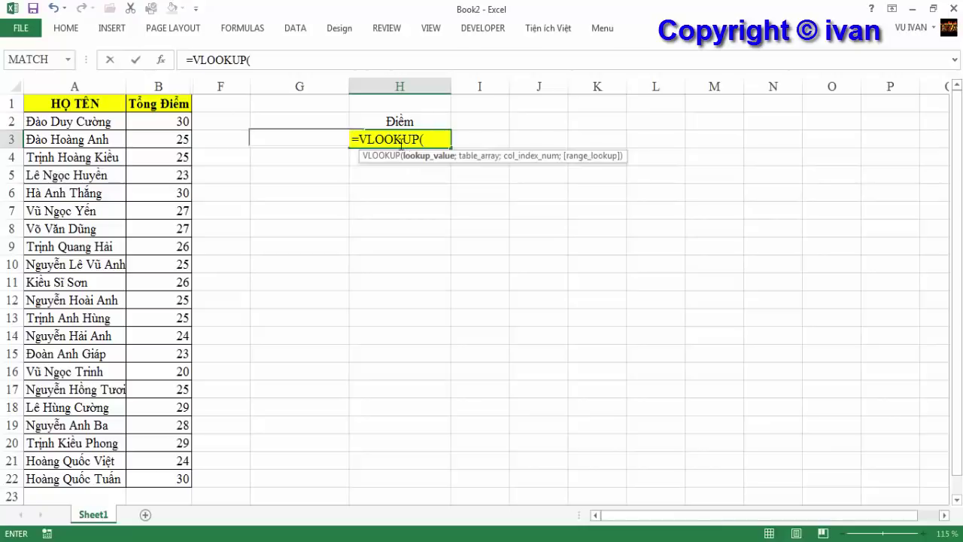
pyautogui.click(322, 107)
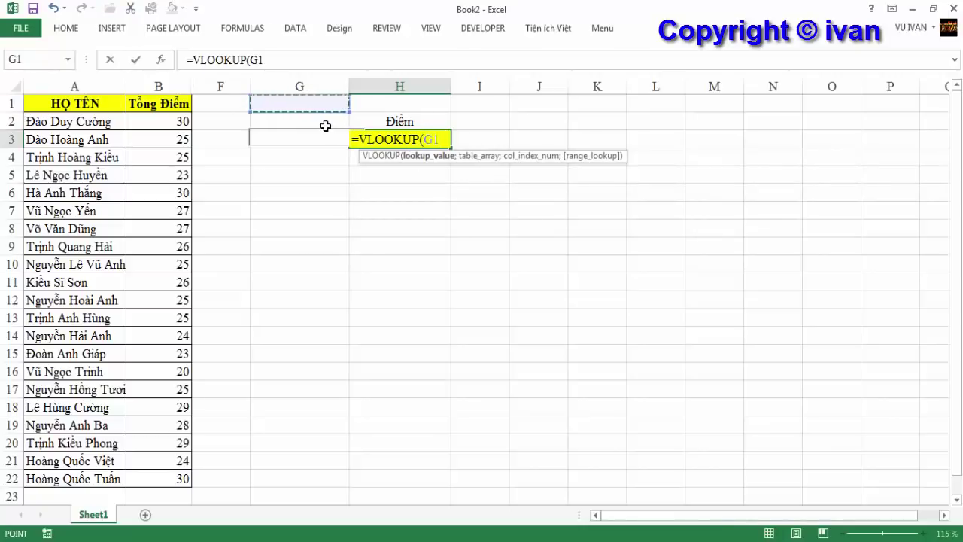
pyautogui.press('F4')
pyautogui.write(';')
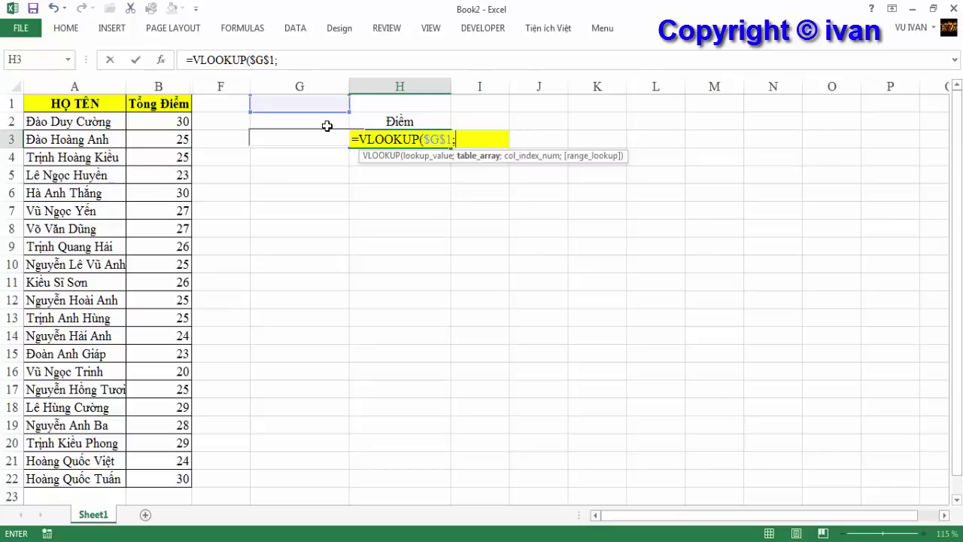
pyautogui.click(83, 122)
pyautogui.moveTo(82, 121)
pyautogui.mouseDown()
pyautogui.moveTo(104, 454)
pyautogui.moveTo(163, 474)
pyautogui.mouseUp()
pyautogui.press('F4')
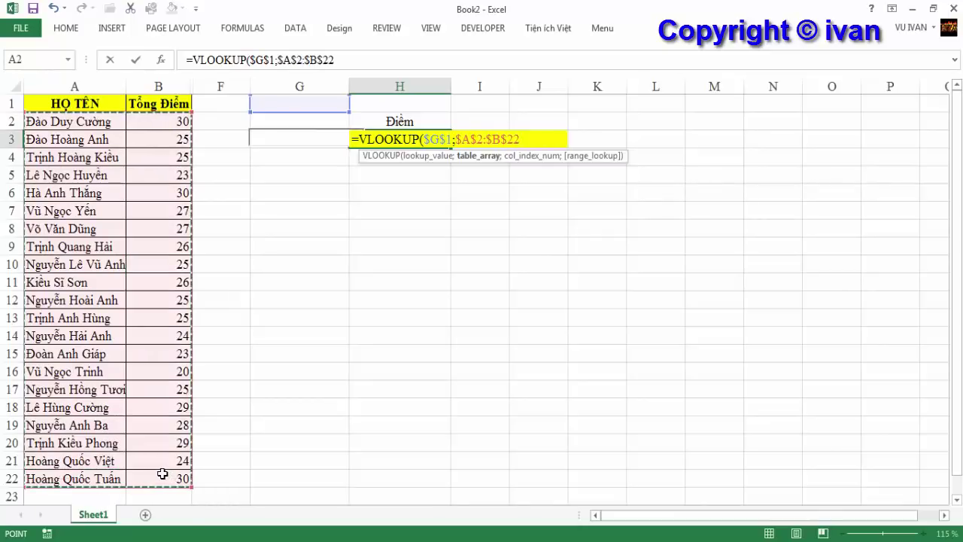
pyautogui.write(';2')
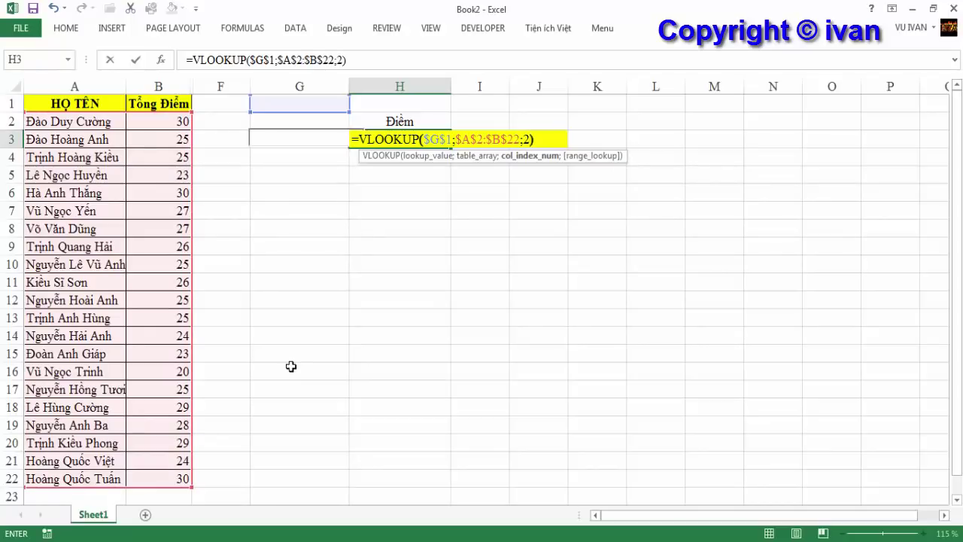
pyautogui.press('Return')
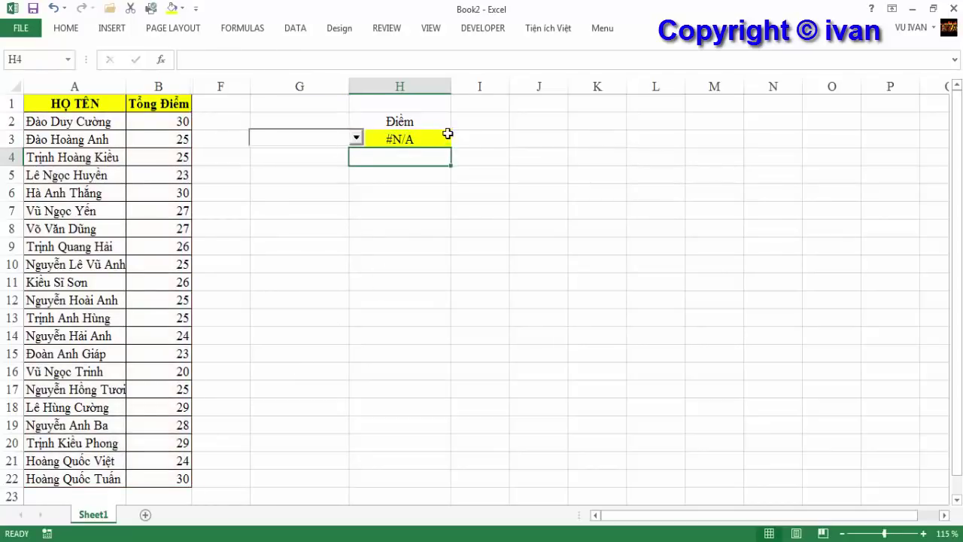
# Search partial names in the combo box and pick a match, so H3 shows 30.
pyautogui.click(307, 138)
pyautogui.write('tr')
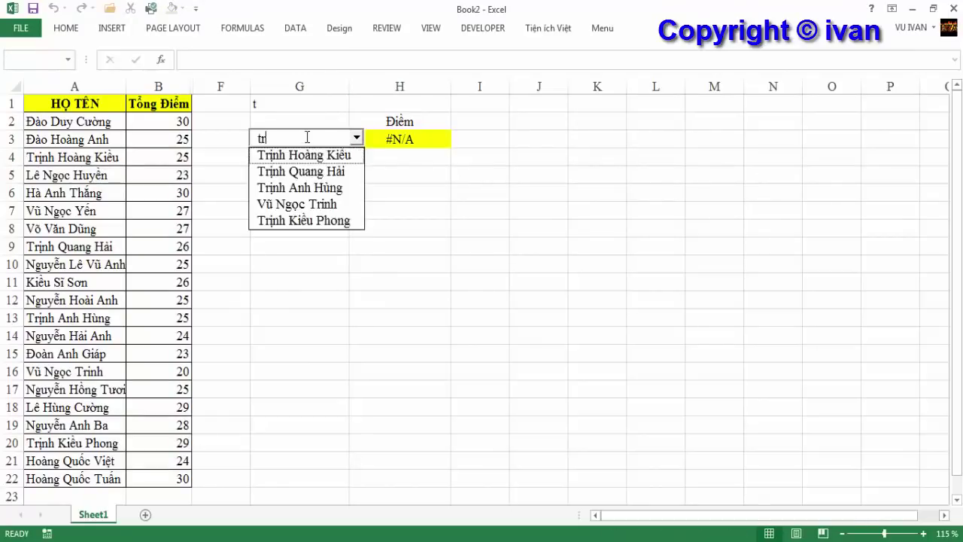
pyautogui.write('inhj')
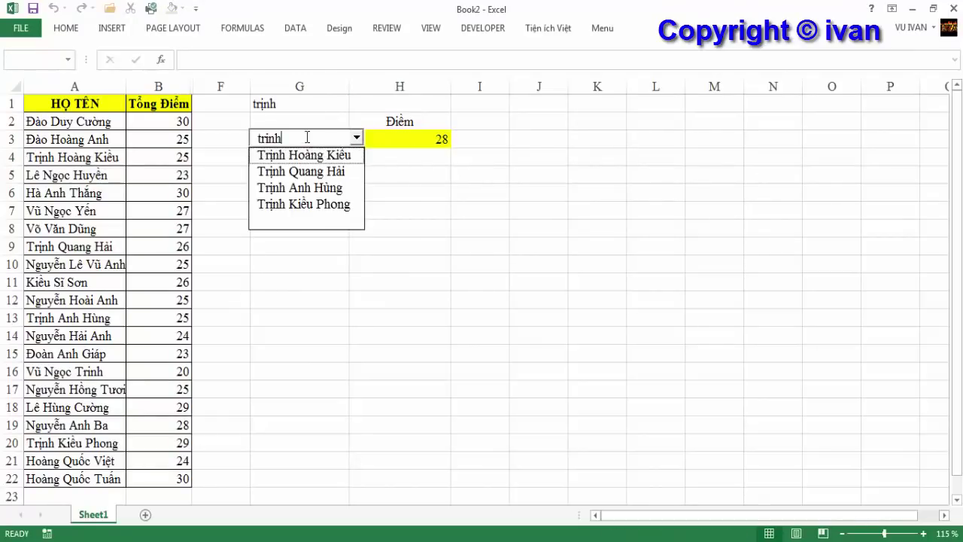
pyautogui.click(323, 172)
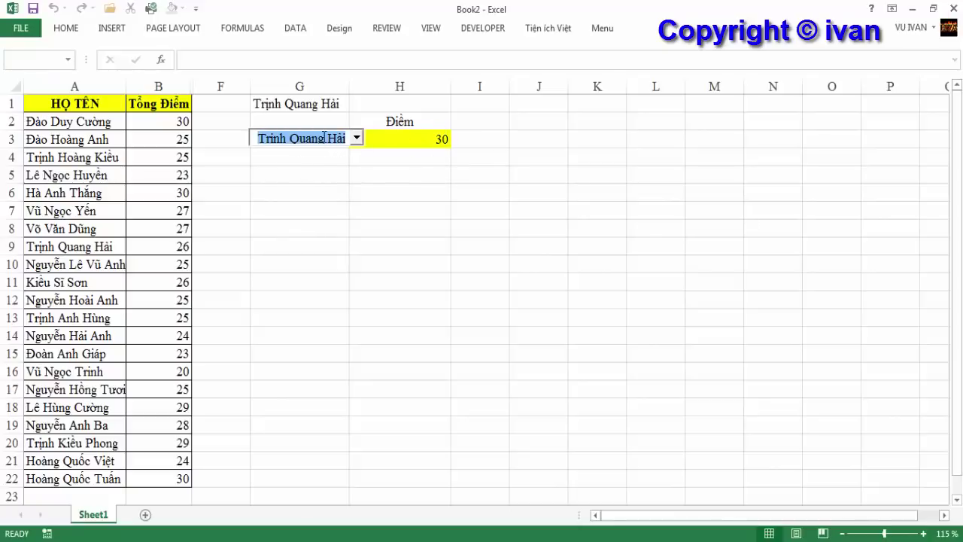
pyautogui.write('Đoan')
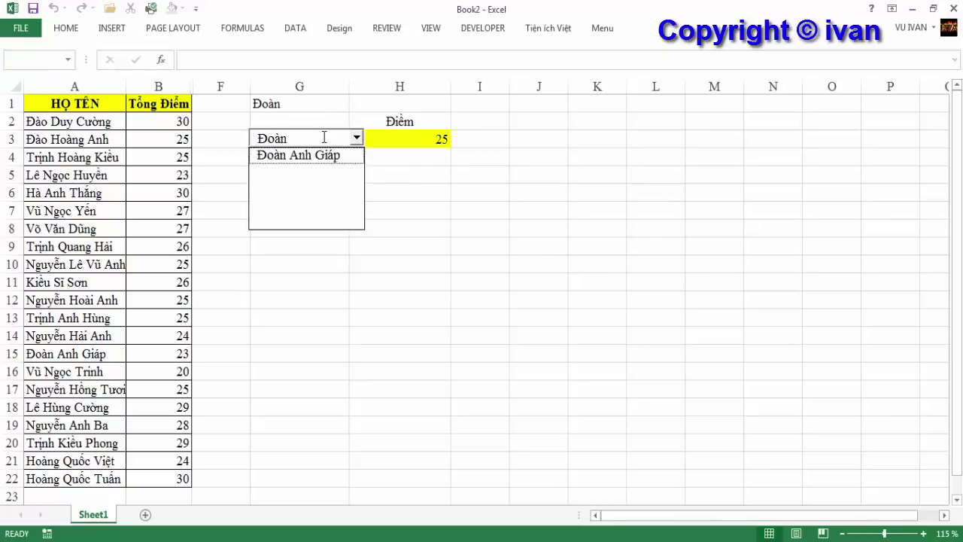
pyautogui.press('BackSpace')
pyautogui.press('BackSpace')
pyautogui.press('BackSpace')
pyautogui.write('Hoà')
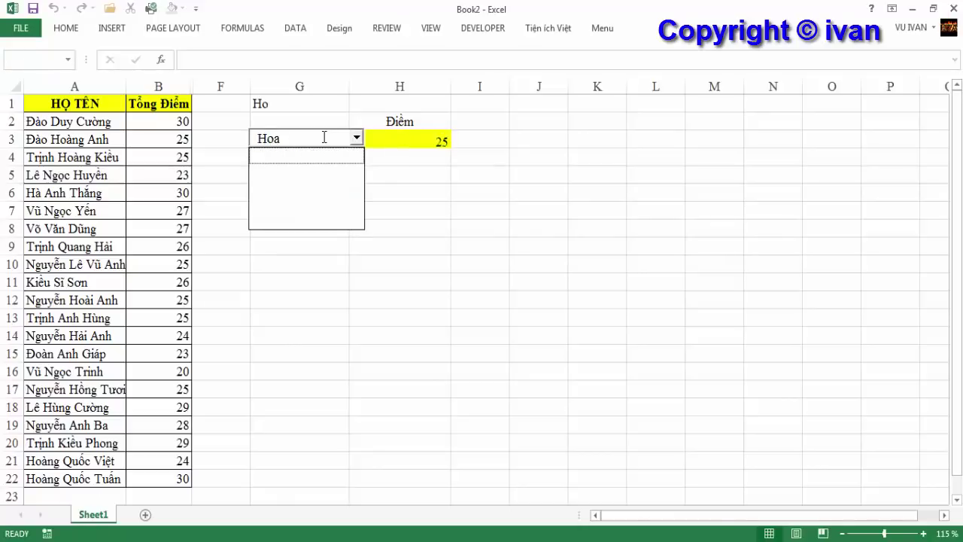
pyautogui.write('ng')
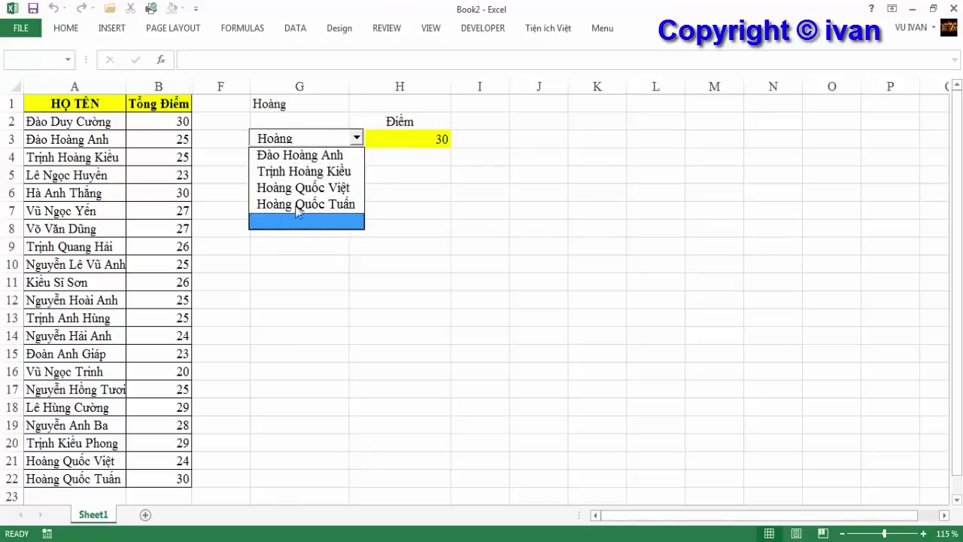
pyautogui.click(319, 206)
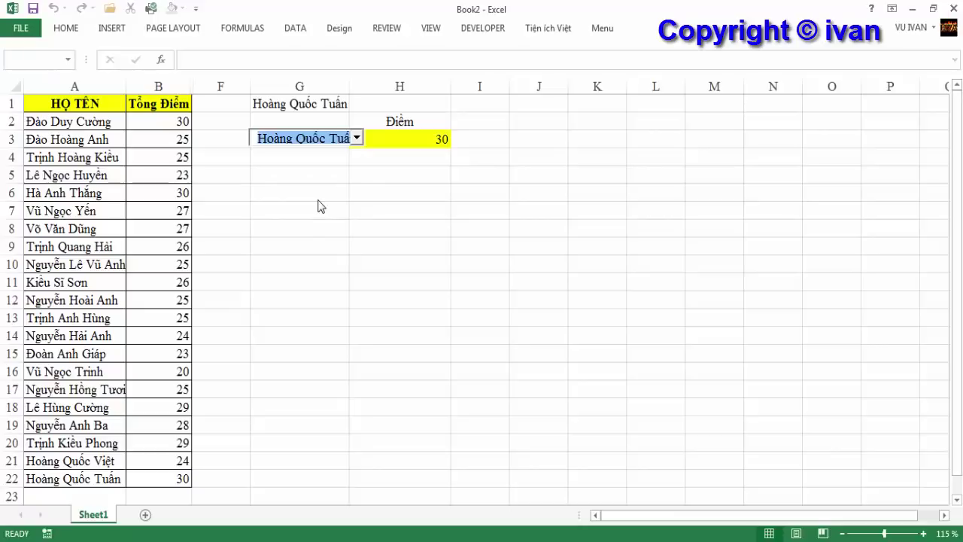
pyautogui.click(295, 104)
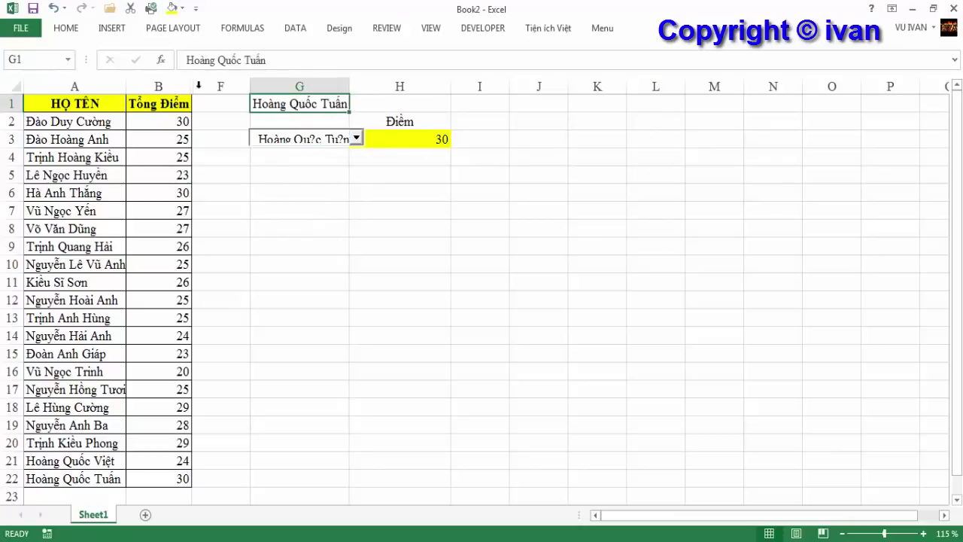
# Make G1's font colour white so the helper name is hidden.
pyautogui.click(79, 30)
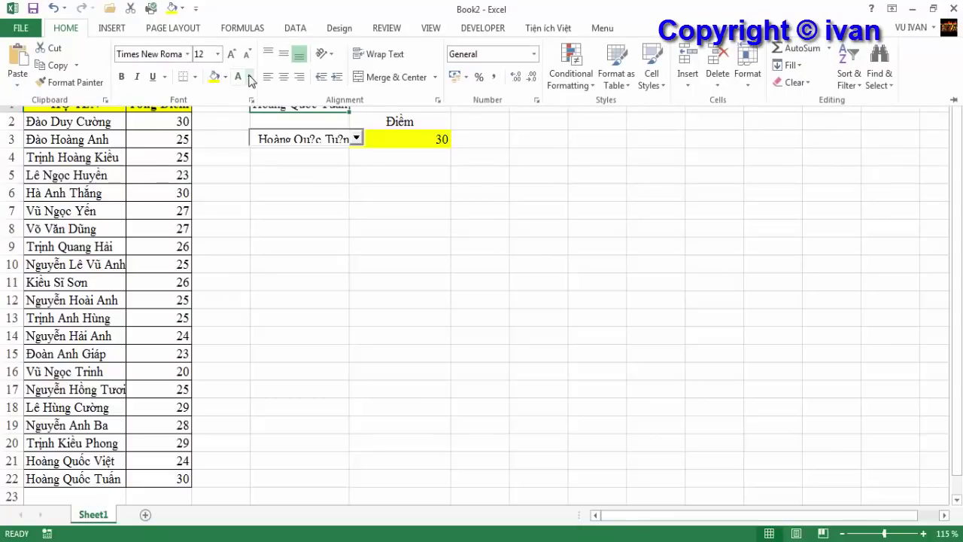
pyautogui.click(237, 78)
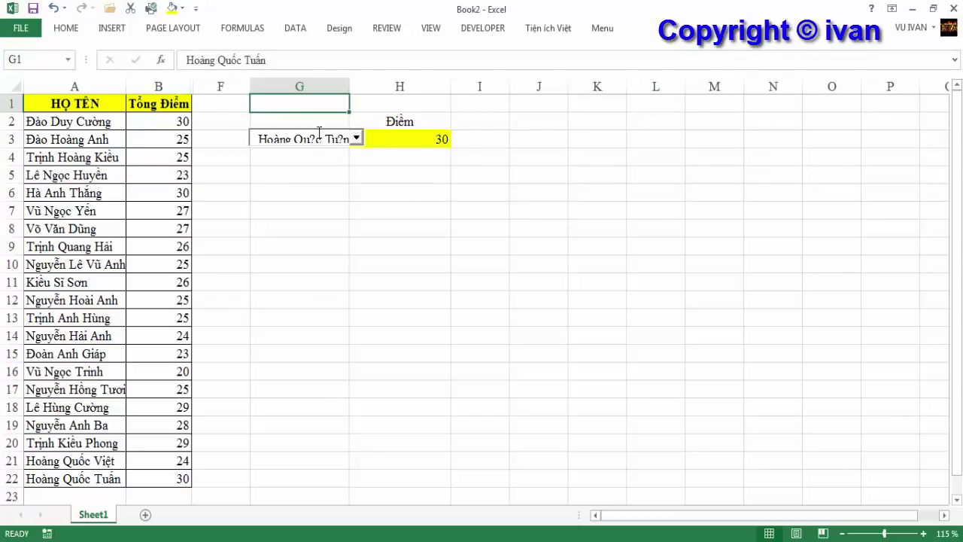
pyautogui.click(327, 173)
# Replace $G$1 in the H3 VLOOKUP with the named range hoten.
pyautogui.click(396, 140)
pyautogui.click(294, 140)
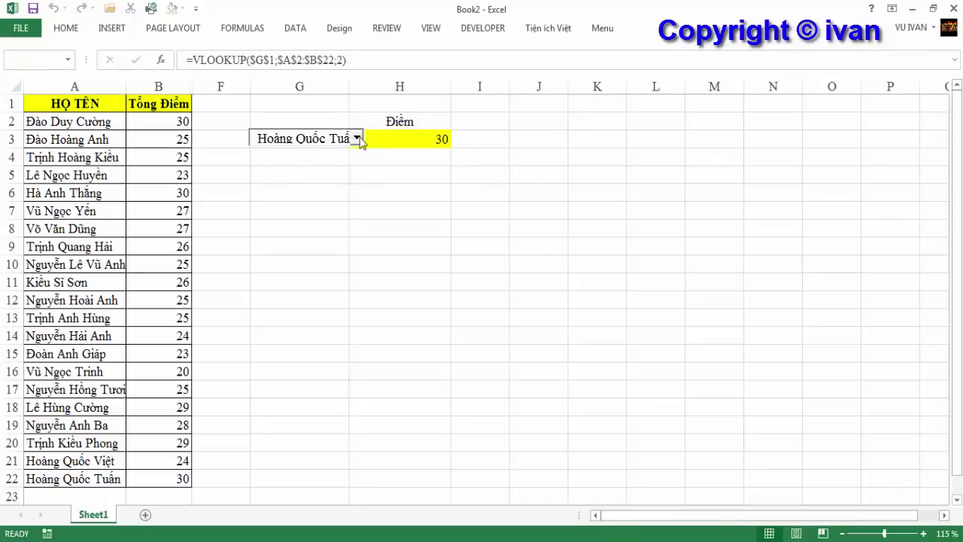
pyautogui.click(402, 171)
pyautogui.click(414, 141)
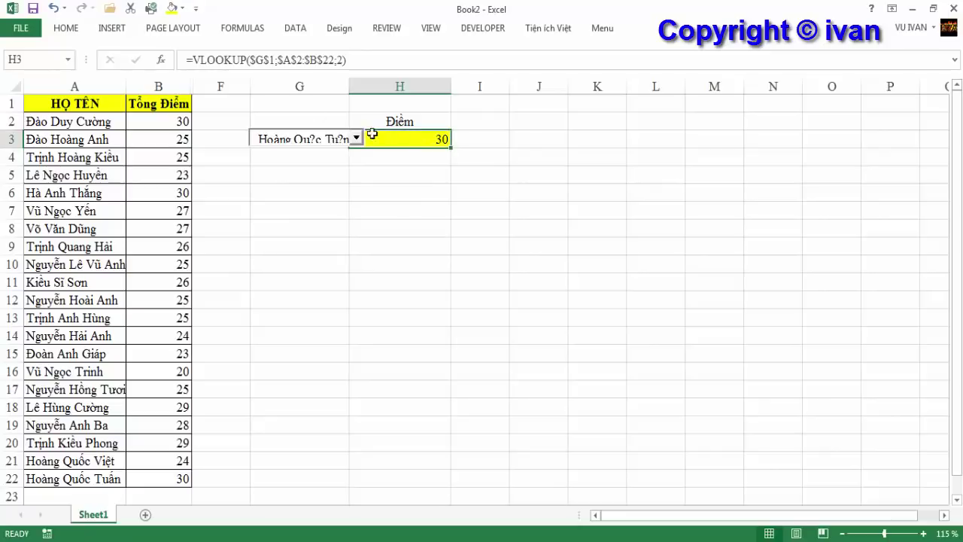
pyautogui.doubleClick(416, 140)
pyautogui.click(451, 139)
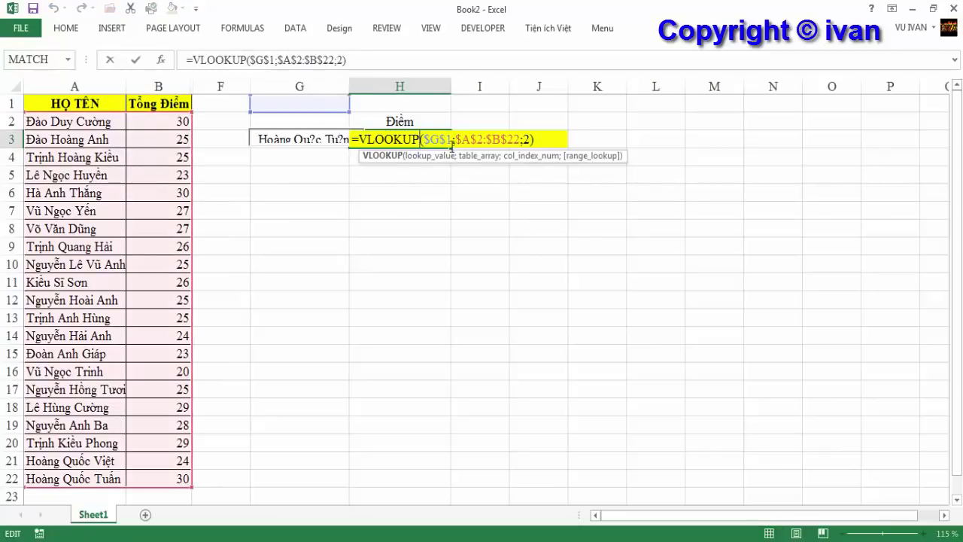
pyautogui.press('BackSpace')
pyautogui.press('BackSpace')
pyautogui.press('BackSpace')
pyautogui.press('BackSpace')
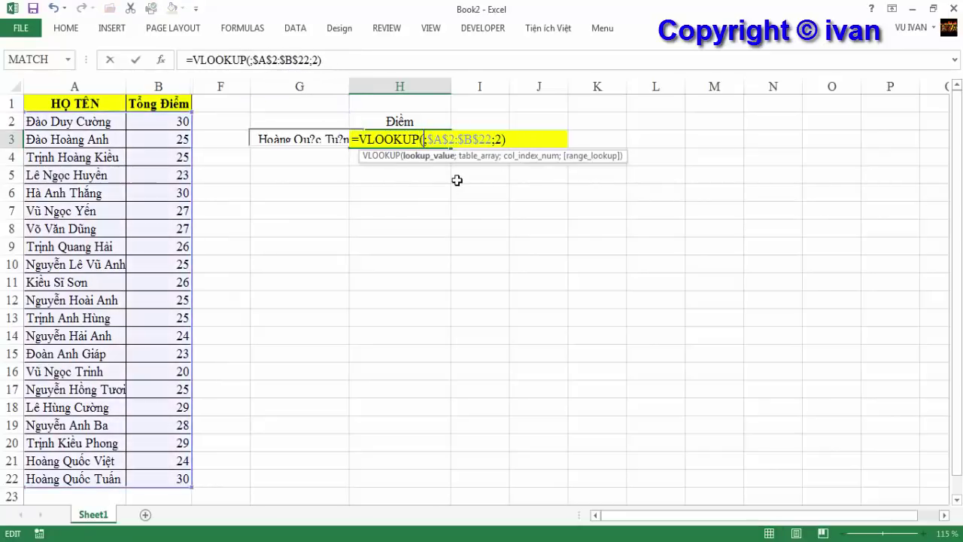
pyautogui.write('ho')
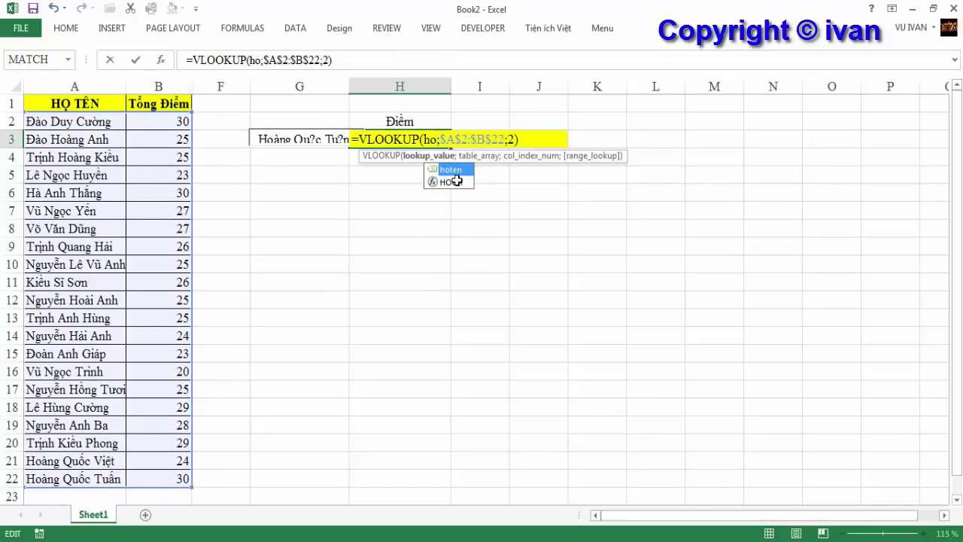
pyautogui.doubleClick(449, 171)
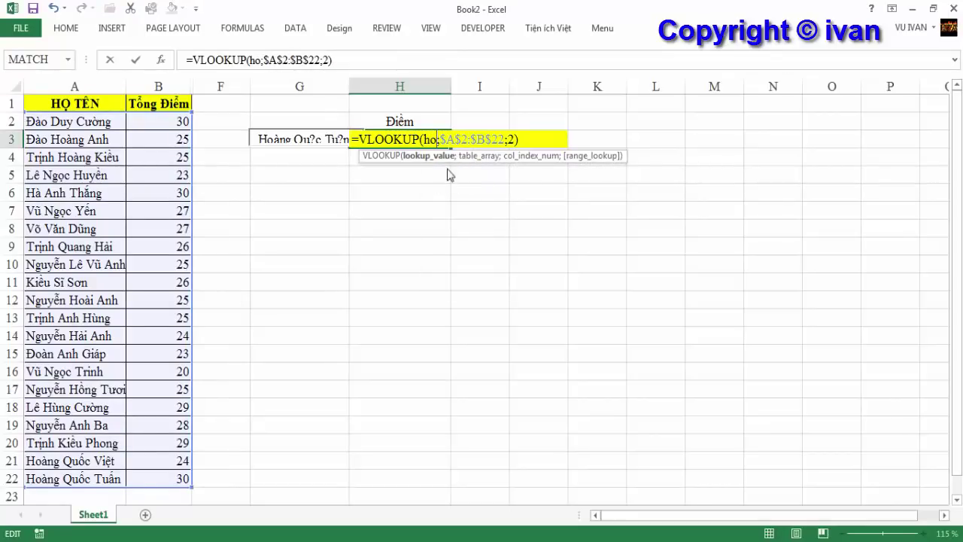
pyautogui.press('Return')
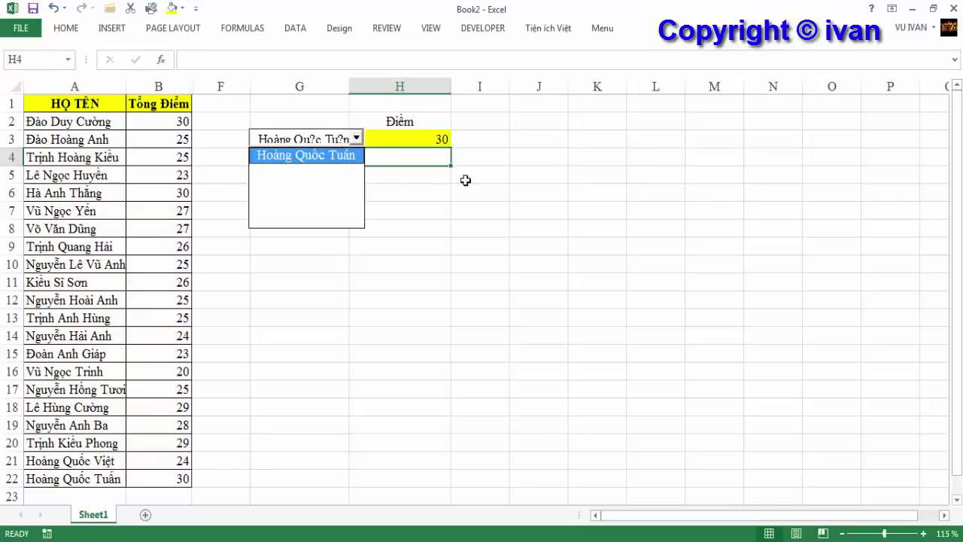
# Clear the combo box, search a new partial name, and pick another person, with H3 showing 30.
pyautogui.click(357, 242)
pyautogui.click(313, 105)
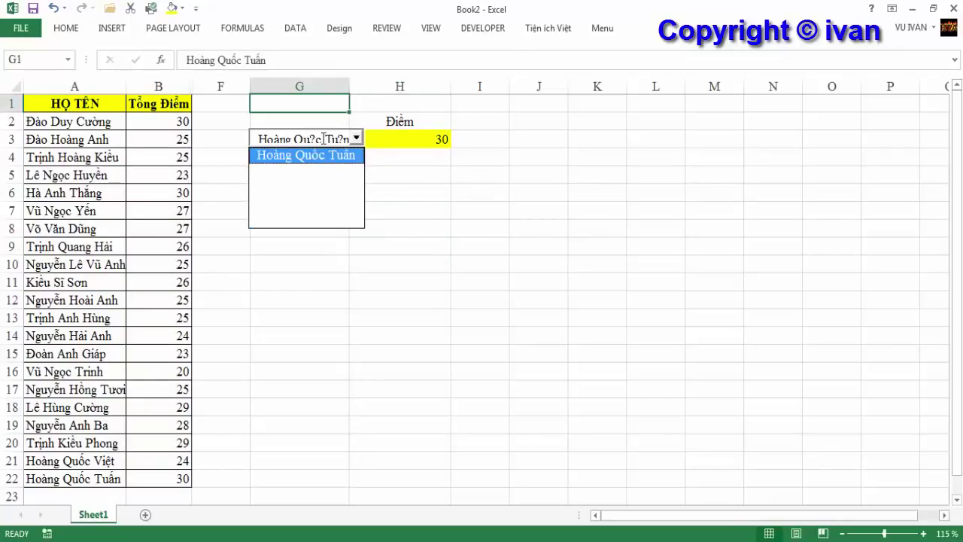
pyautogui.click(306, 155)
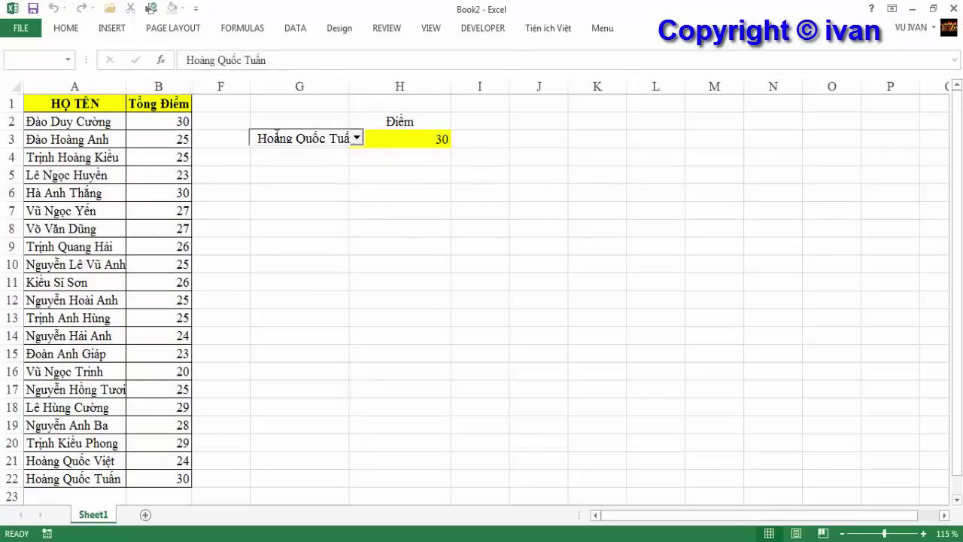
pyautogui.press('BackSpace')
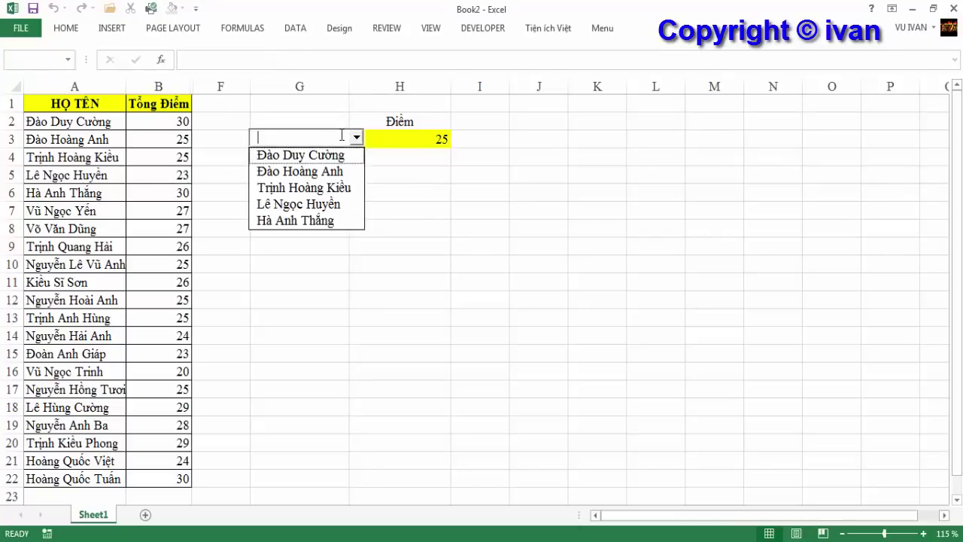
pyautogui.write('Kiều ')
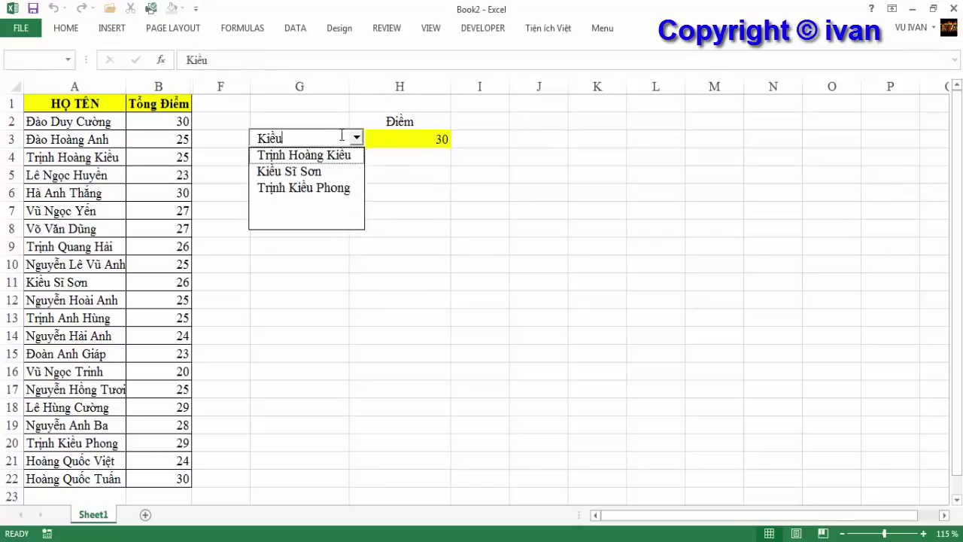
pyautogui.write('sĩ sơn')
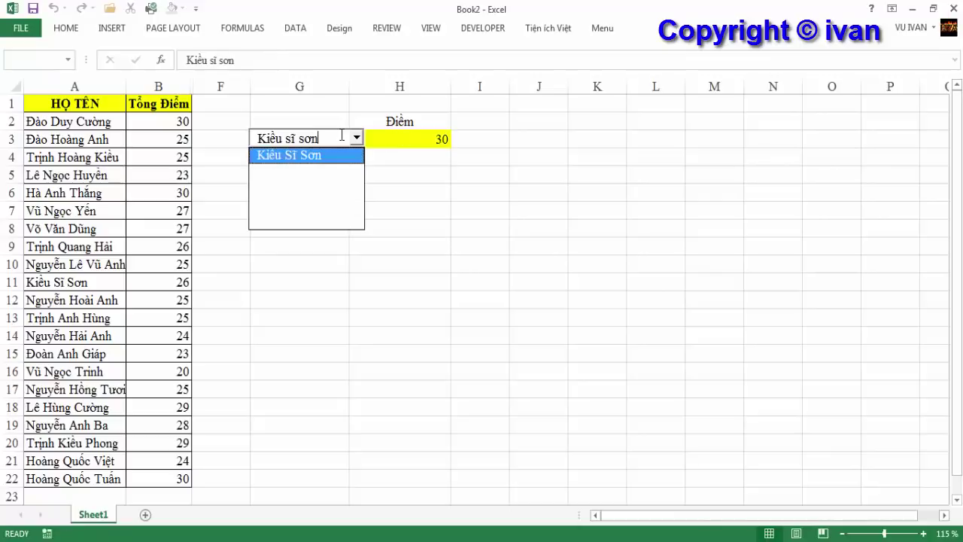
pyautogui.press('BackSpace')
pyautogui.press('BackSpace')
pyautogui.press('BackSpace')
pyautogui.press('BackSpace')
pyautogui.press('BackSpace')
pyautogui.press('BackSpace')
pyautogui.press('BackSpace')
pyautogui.press('BackSpace')
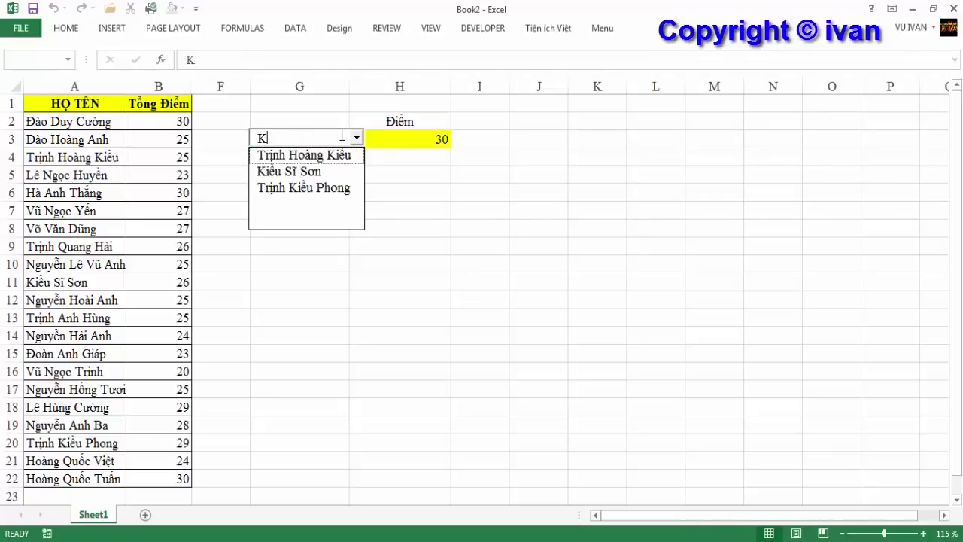
pyautogui.press('BackSpace')
pyautogui.write('Nguyee')
pyautogui.press('BackSpace')
pyautogui.press('BackSpace')
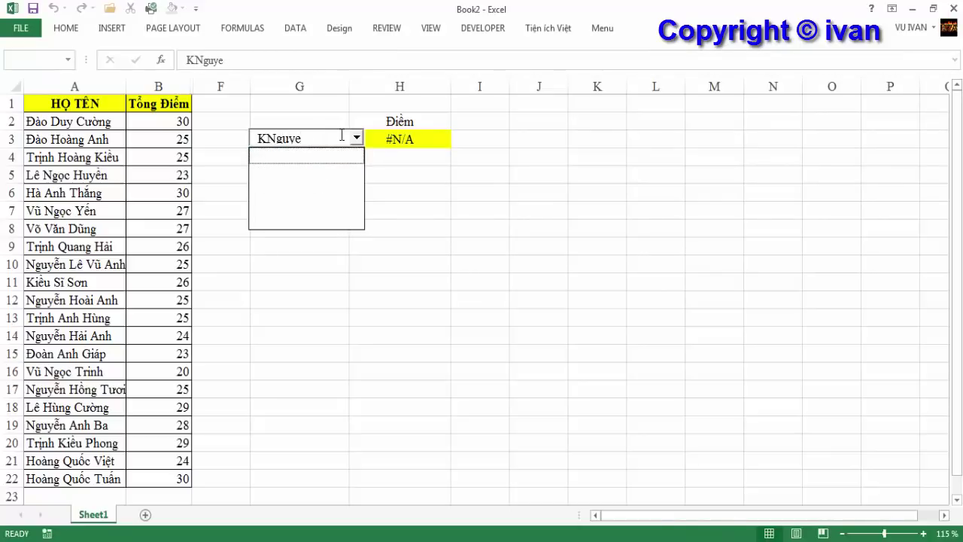
pyautogui.press('BackSpace')
pyautogui.press('BackSpace')
pyautogui.press('BackSpace')
pyautogui.write('Nguyênx')
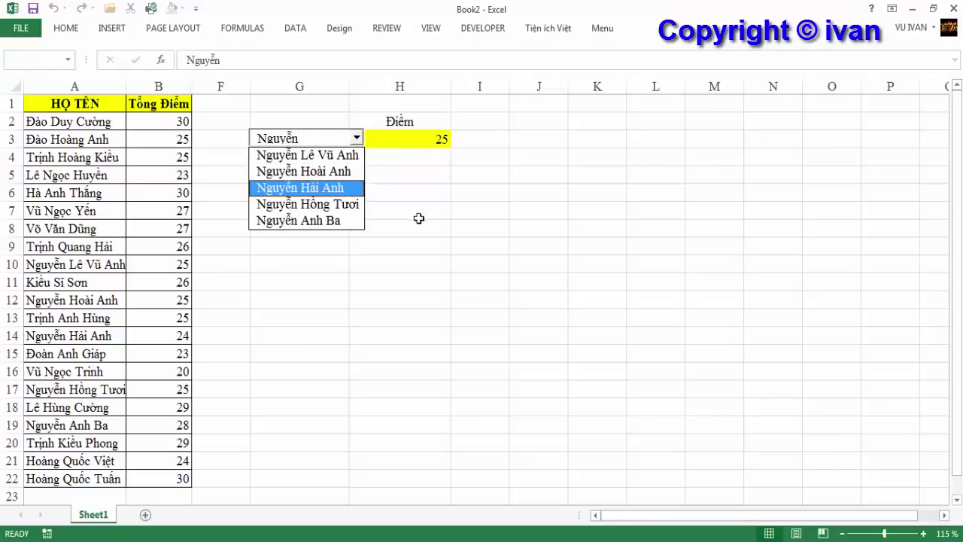
pyautogui.click(319, 188)
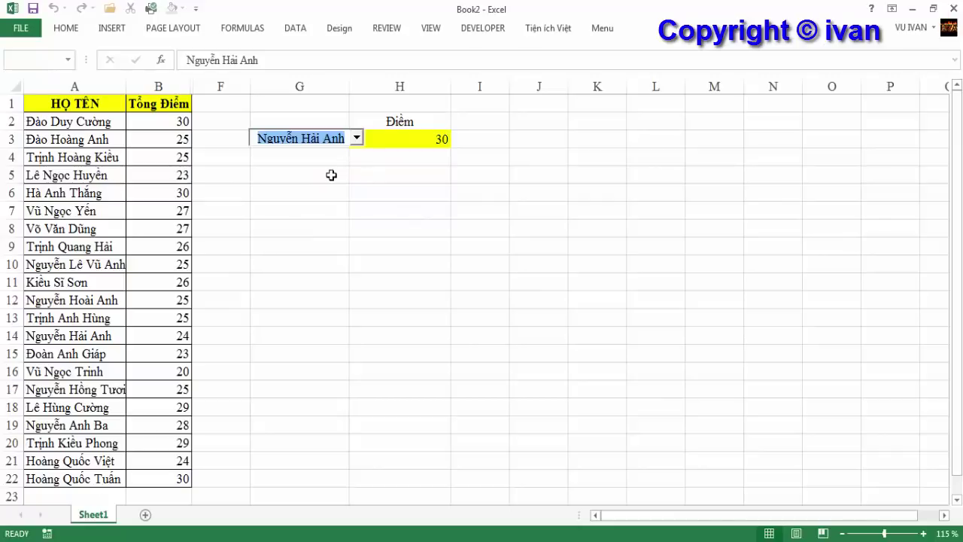
pyautogui.click(333, 177)
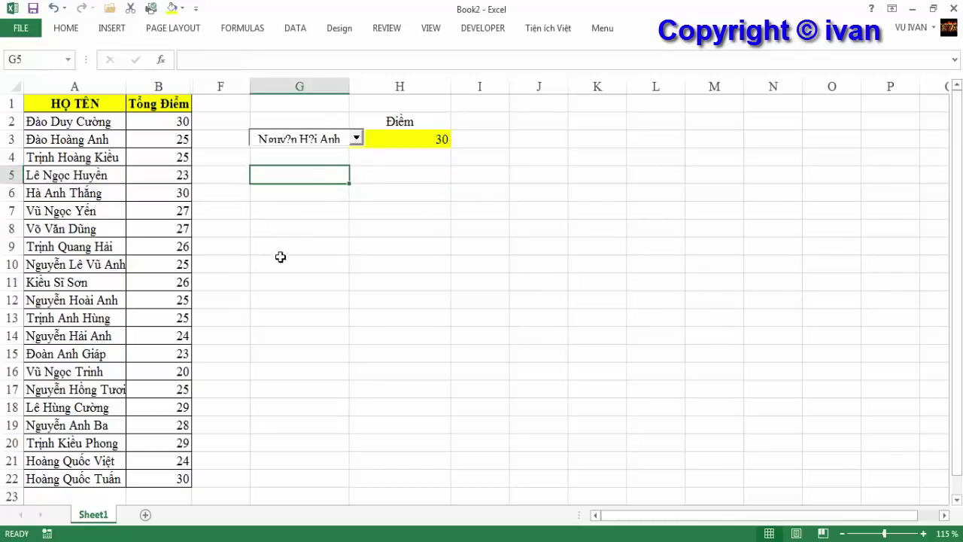